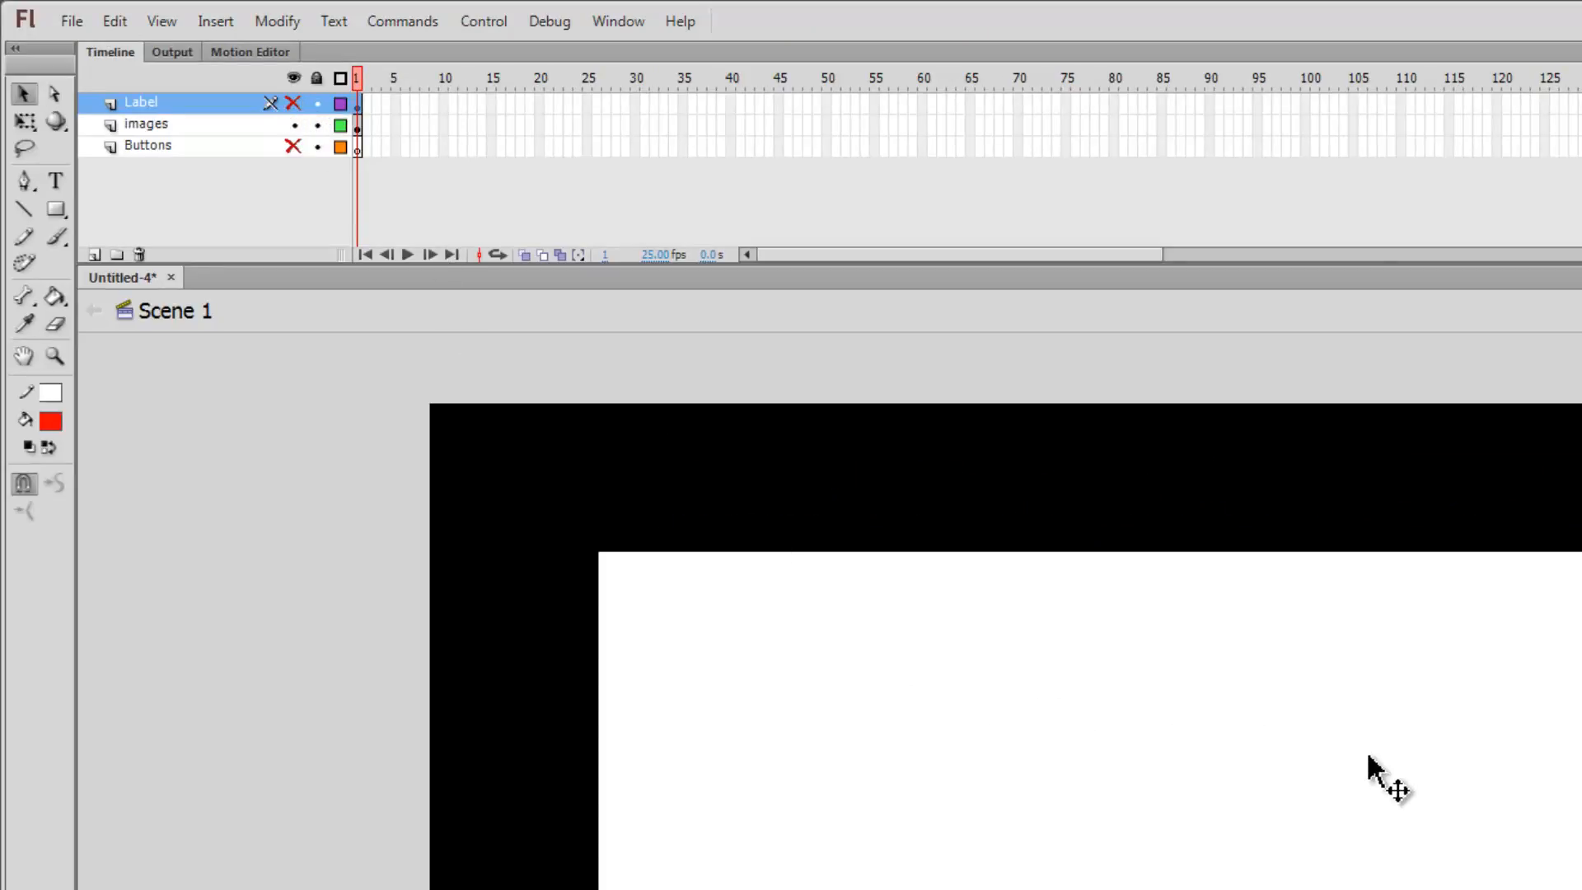
- Hide the images layer, show the Buttons layer and make its first frame active
{"action": "left_click", "coordinate": [1370, 756]}
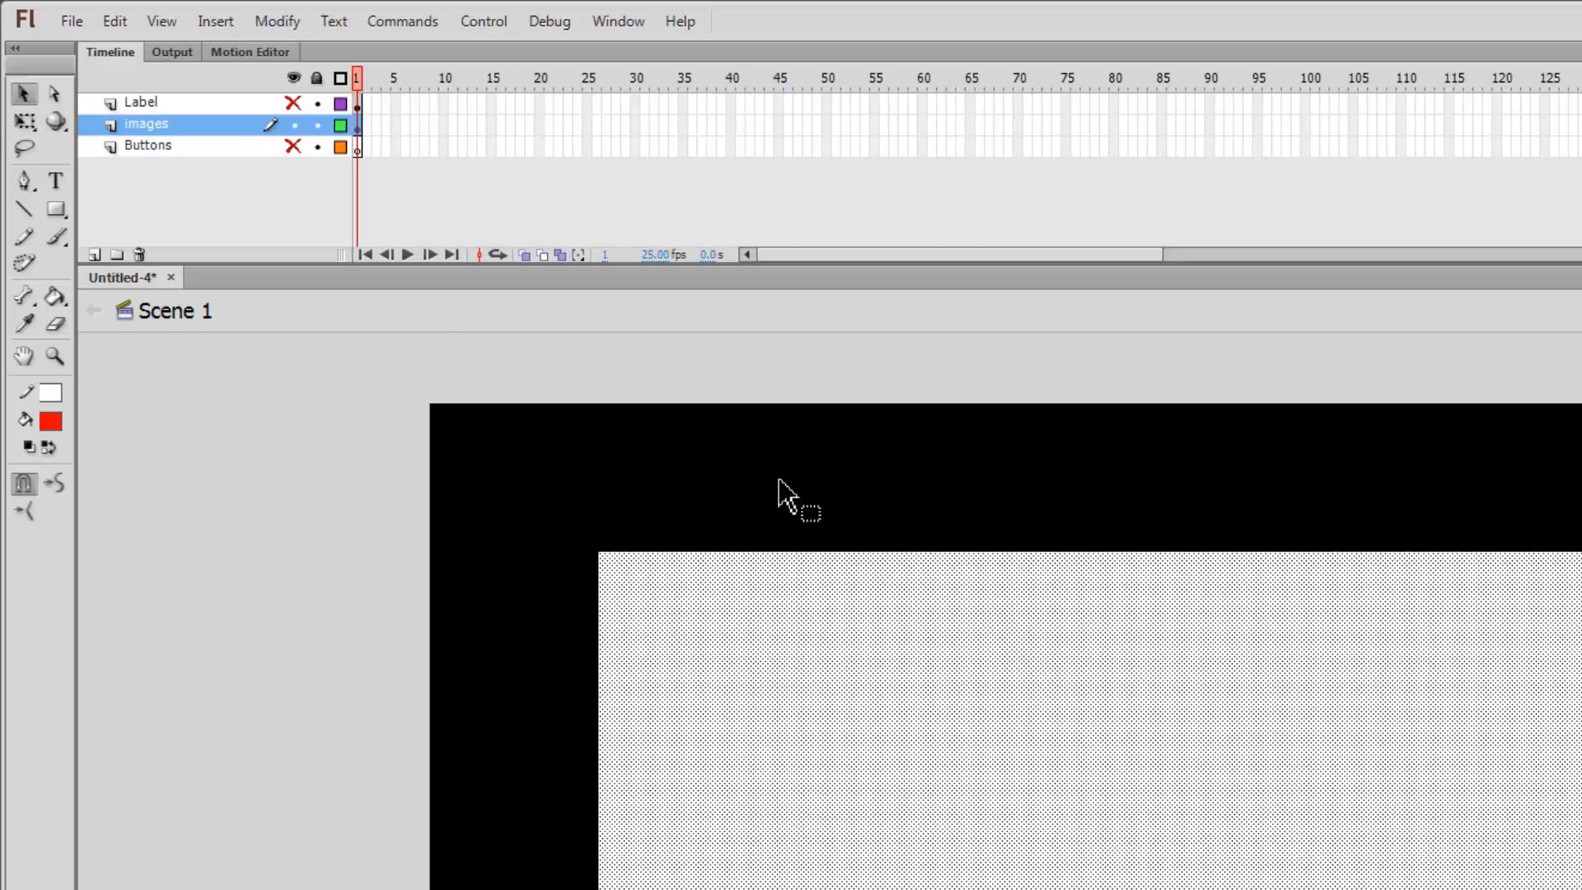
{"action": "left_click", "coordinate": [294, 125]}
{"action": "left_click", "coordinate": [294, 146]}
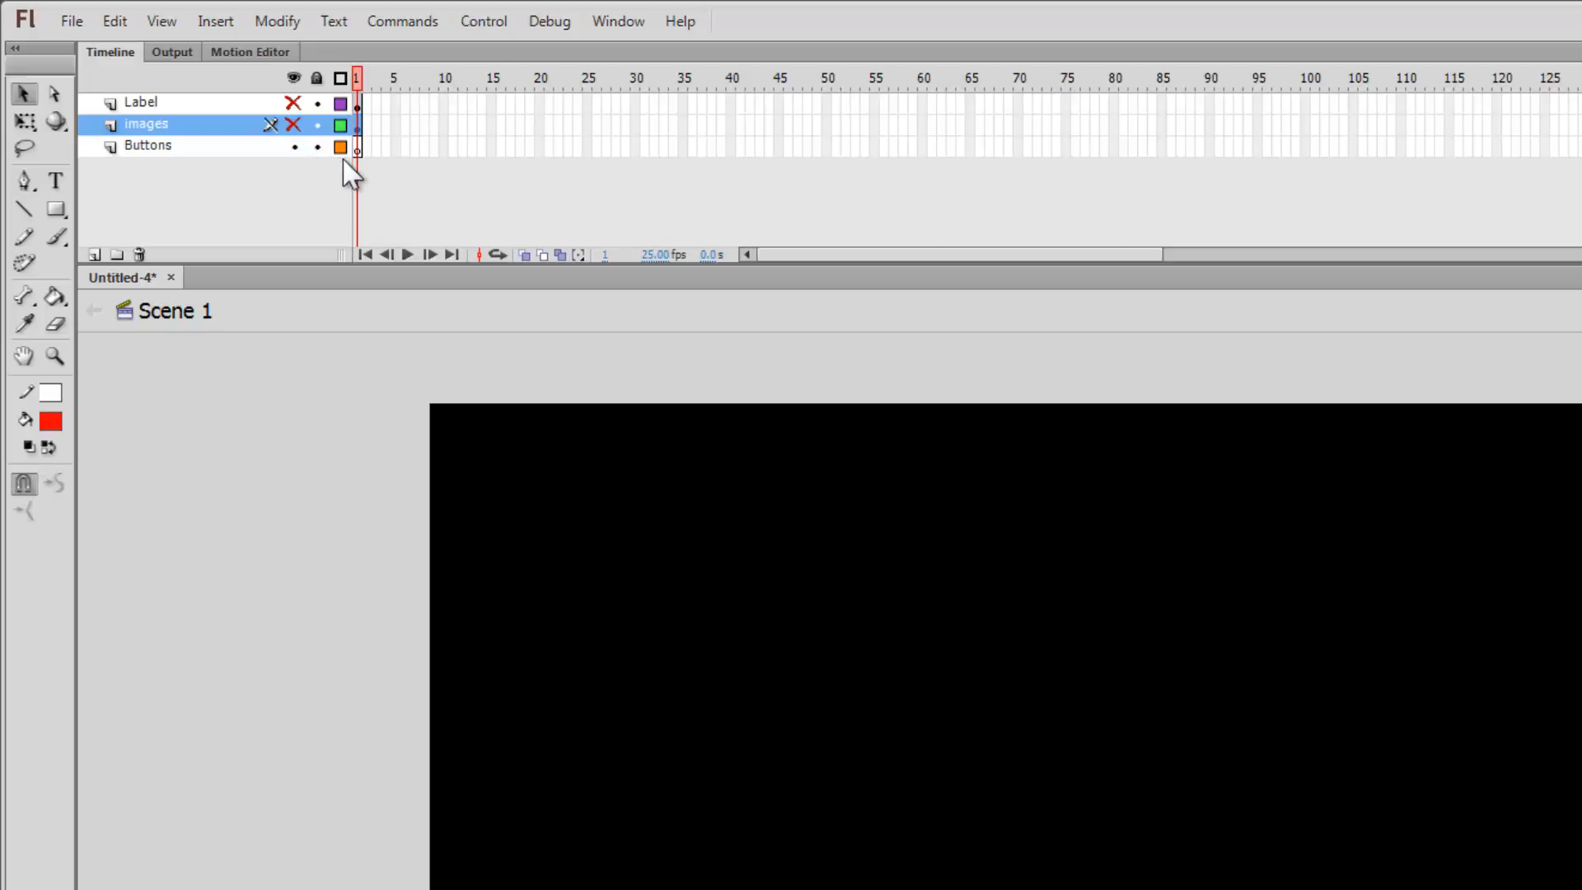
{"action": "left_click", "coordinate": [358, 148]}
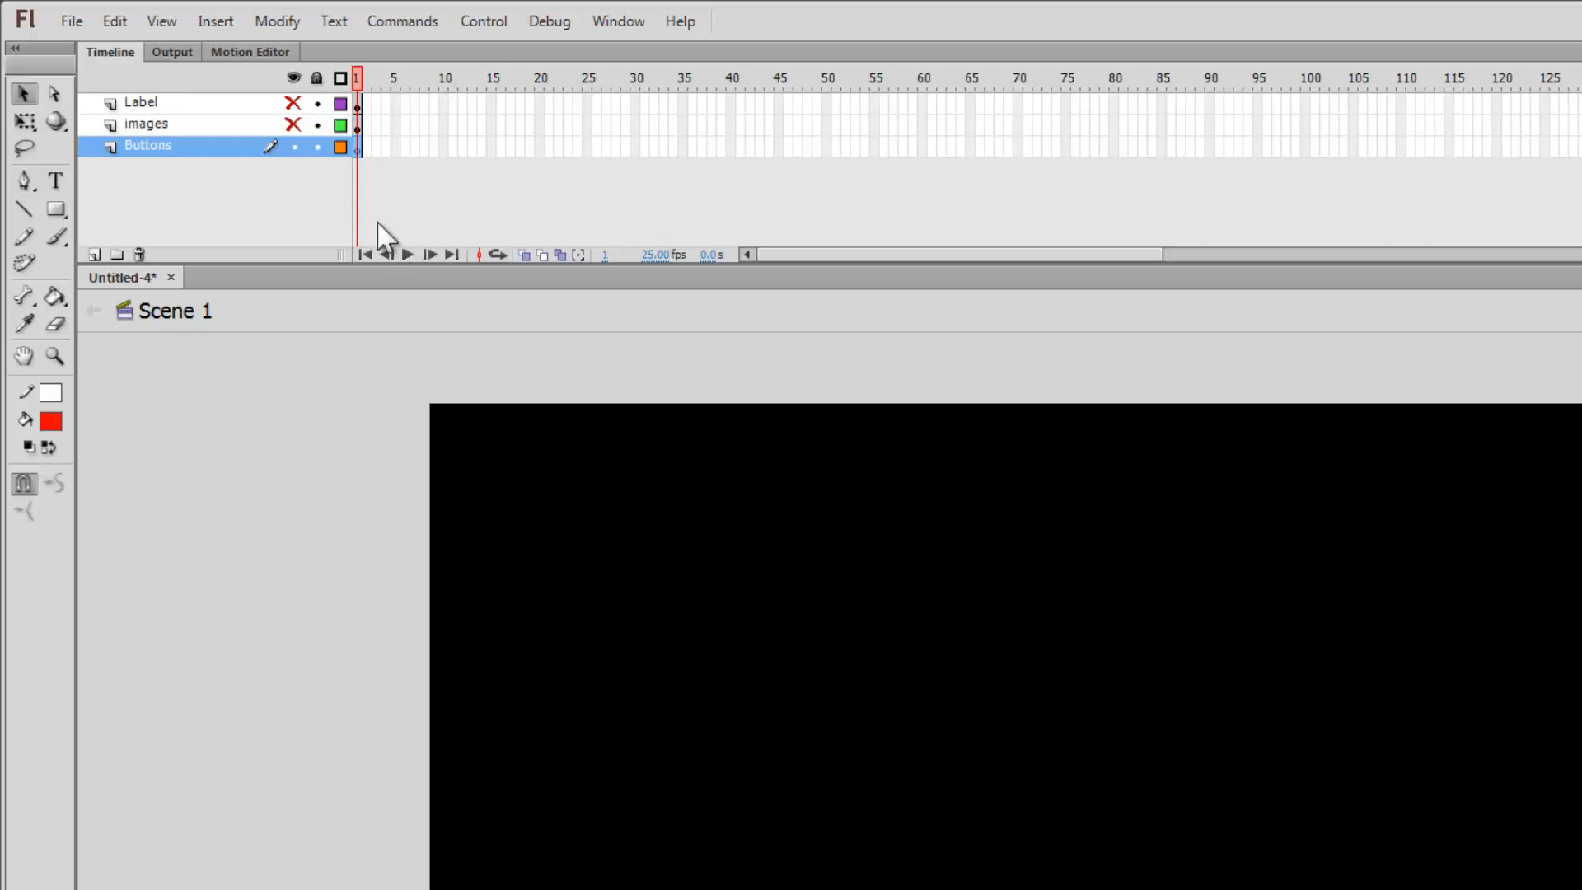
- Open the common Buttons library and move its panel up over the timeline
{"action": "left_click", "coordinate": [610, 22]}
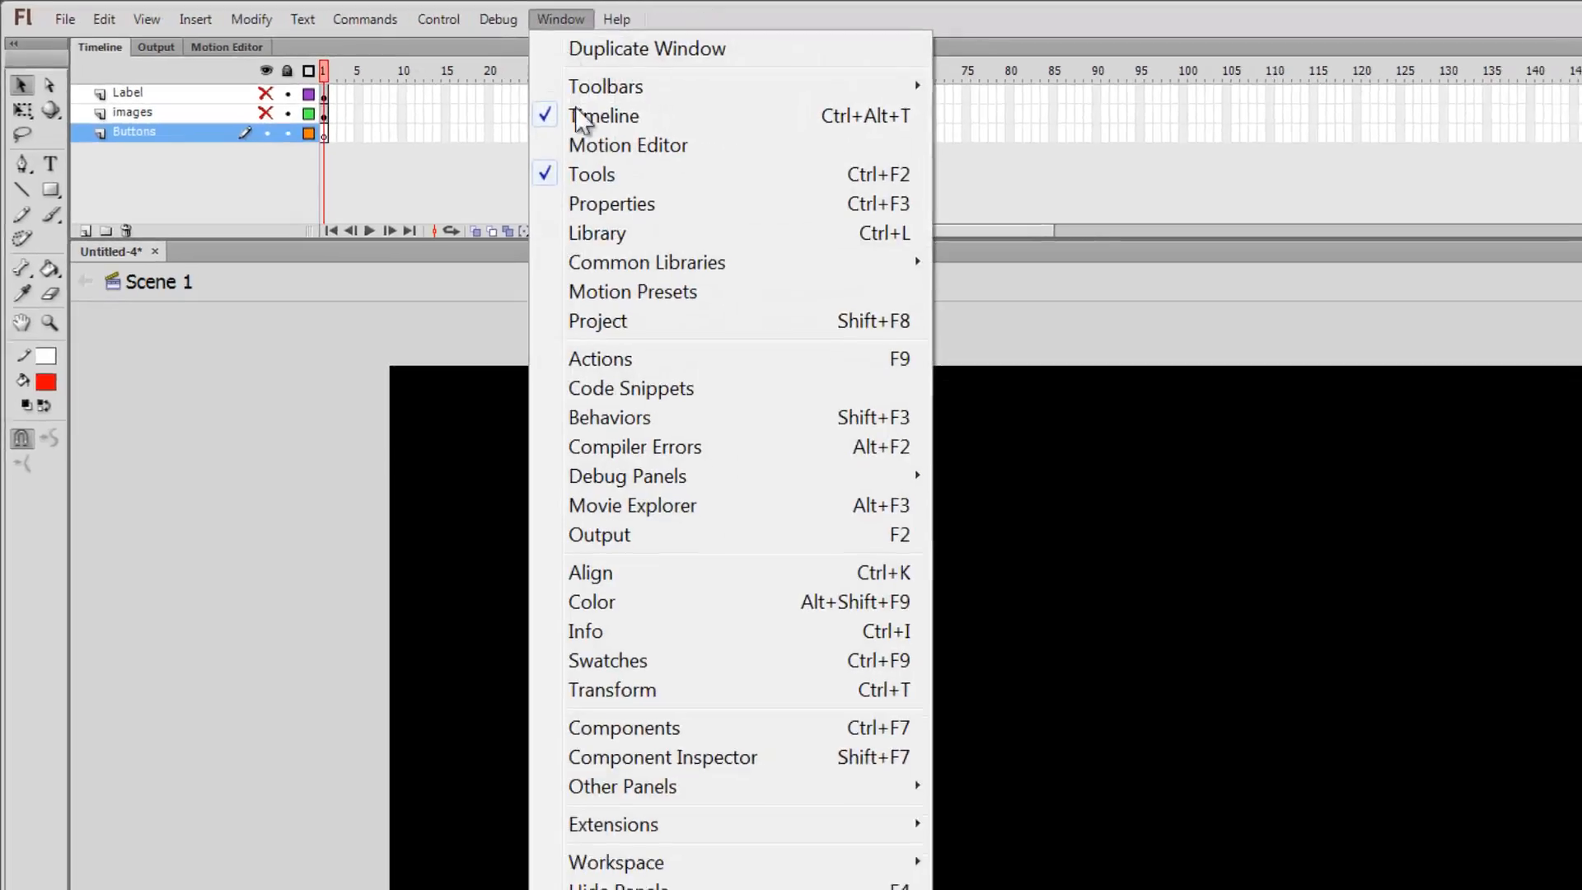
{"action": "mouse_move", "coordinate": [720, 290]}
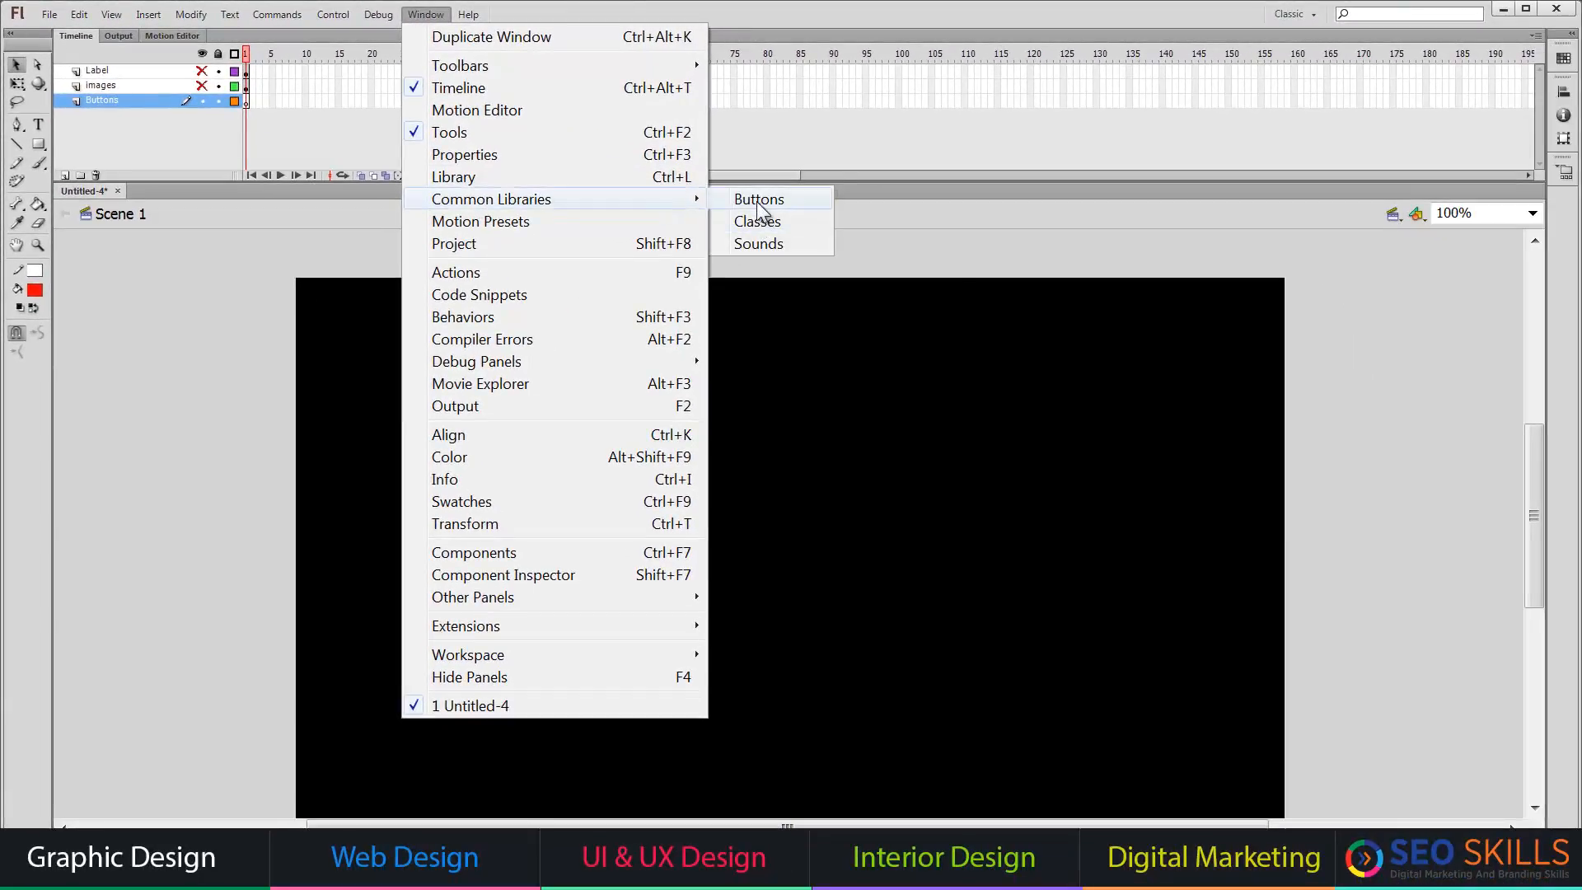
{"action": "left_click", "coordinate": [756, 200]}
{"action": "left_click_drag", "start_coordinate": [842, 354], "coordinate": [928, 119]}
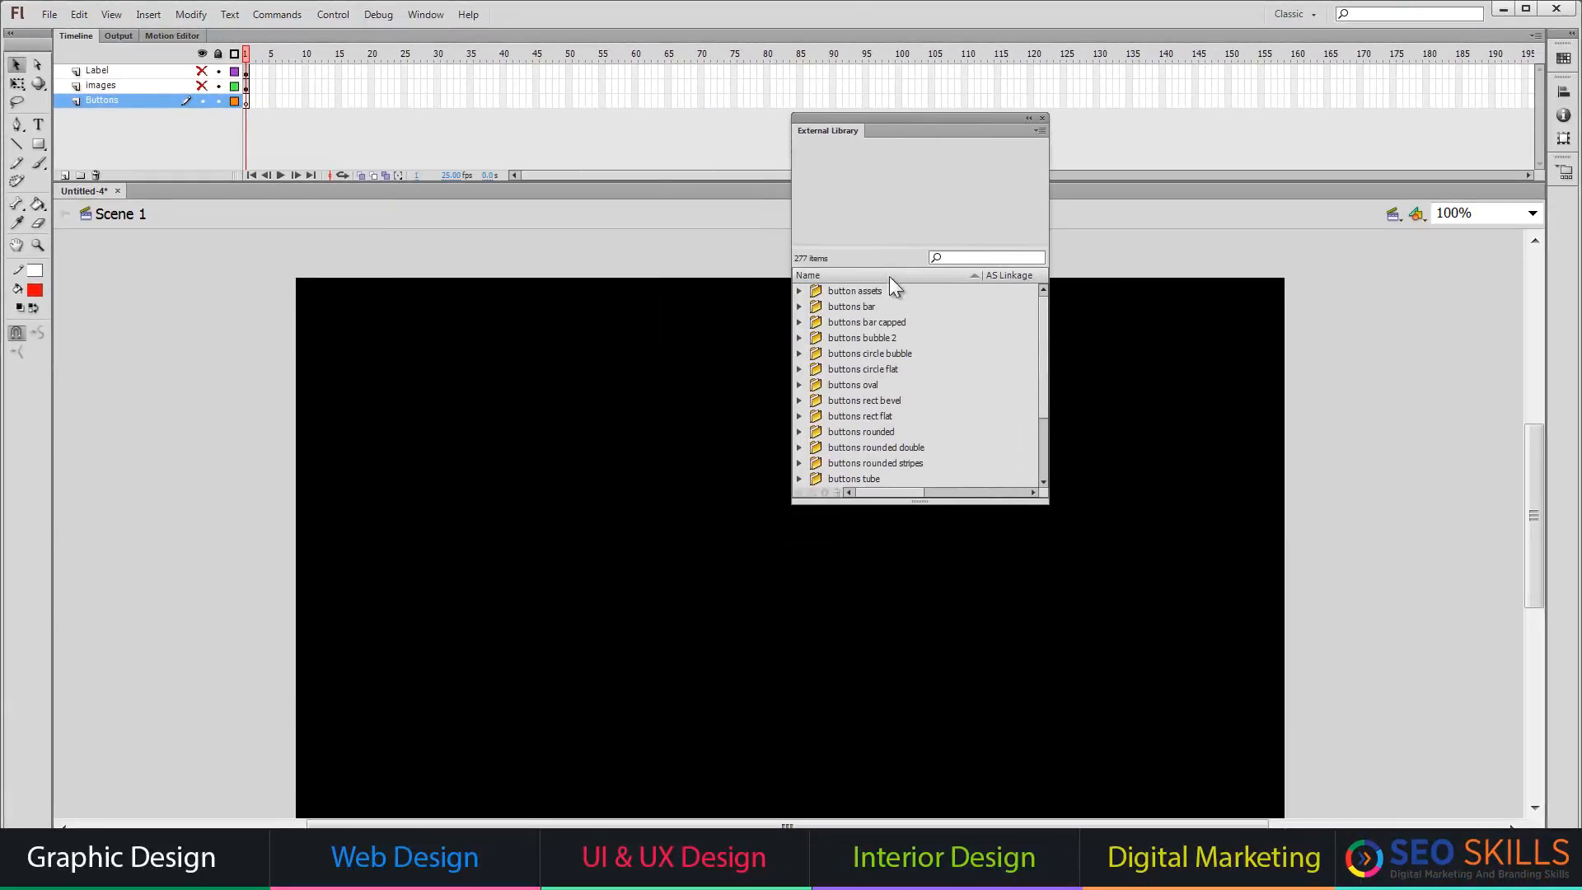
- Enlarge the External Library panel and expand the playback flat folder to show its buttons
{"action": "left_click", "coordinate": [798, 463]}
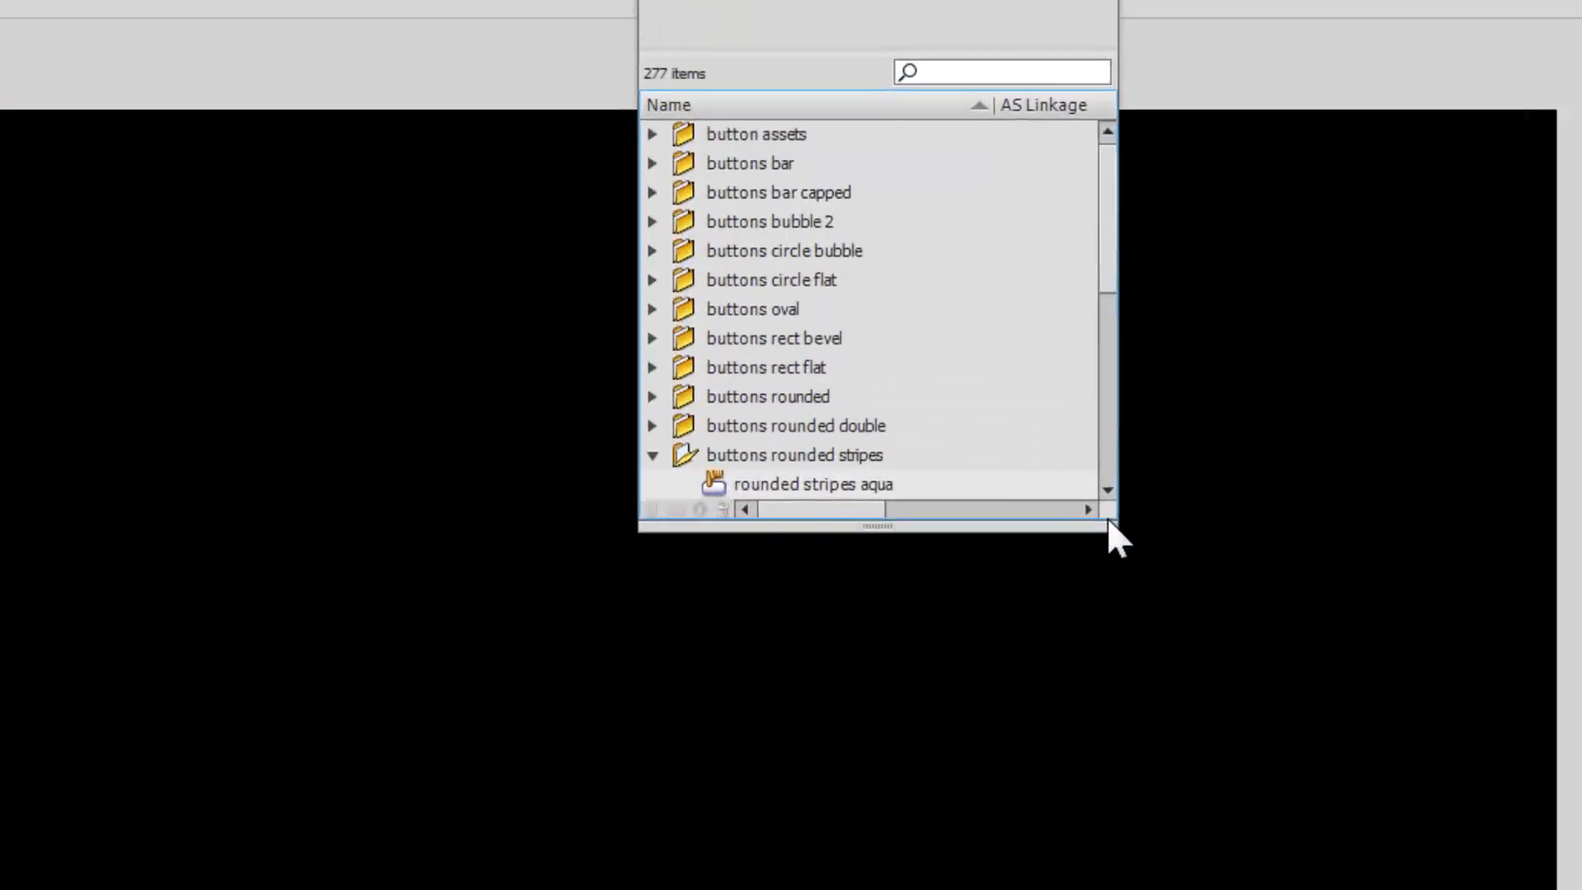
{"action": "left_click_drag", "start_coordinate": [1226, 567], "coordinate": [1187, 824]}
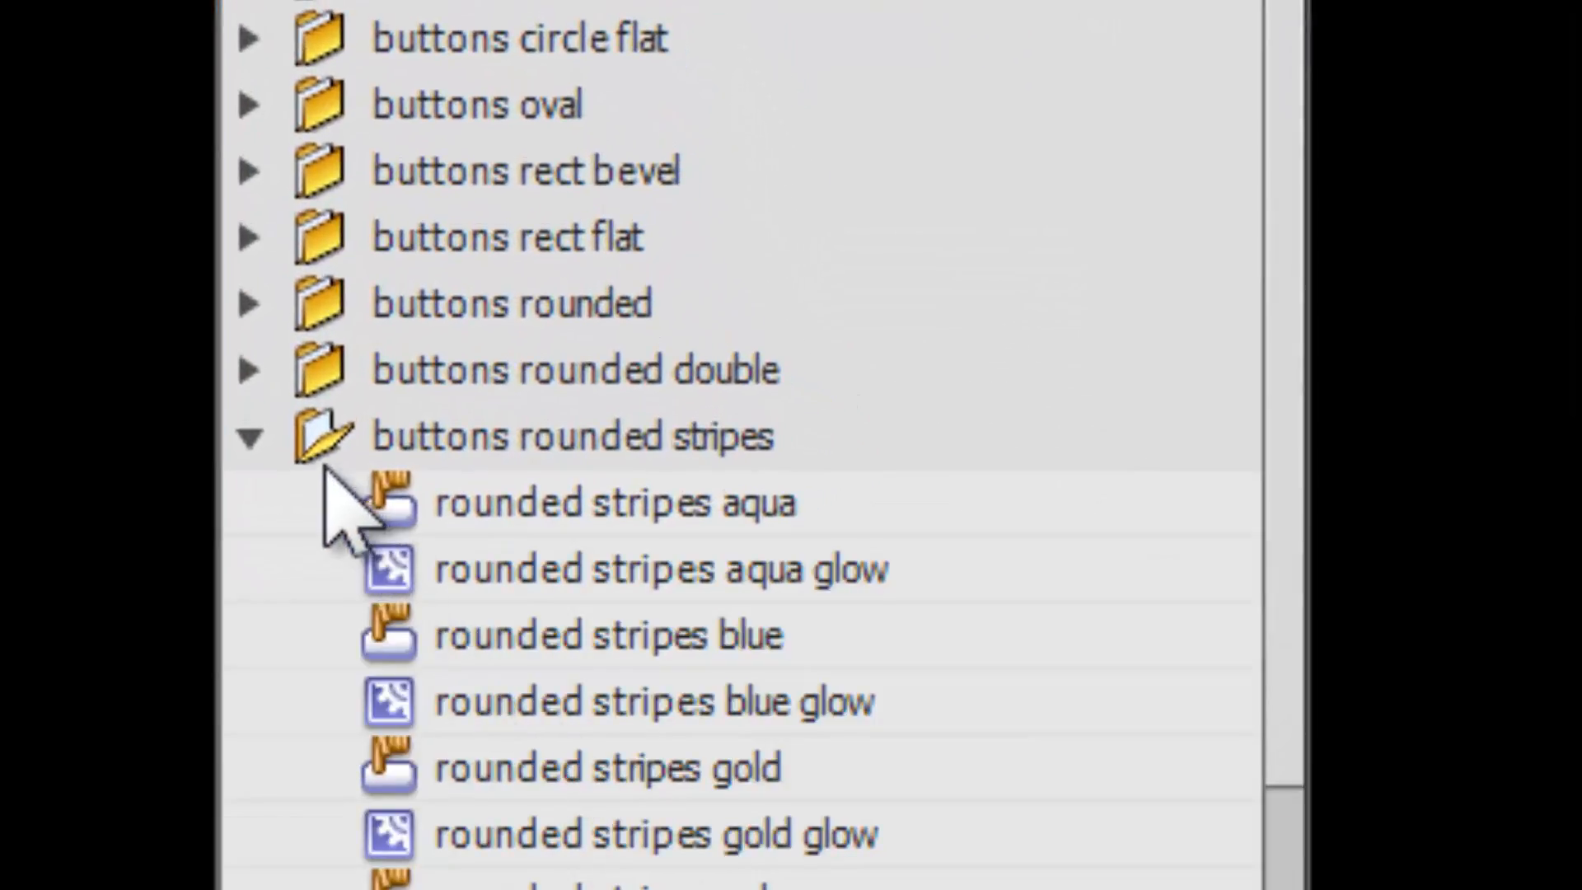
{"action": "left_click", "coordinate": [260, 437]}
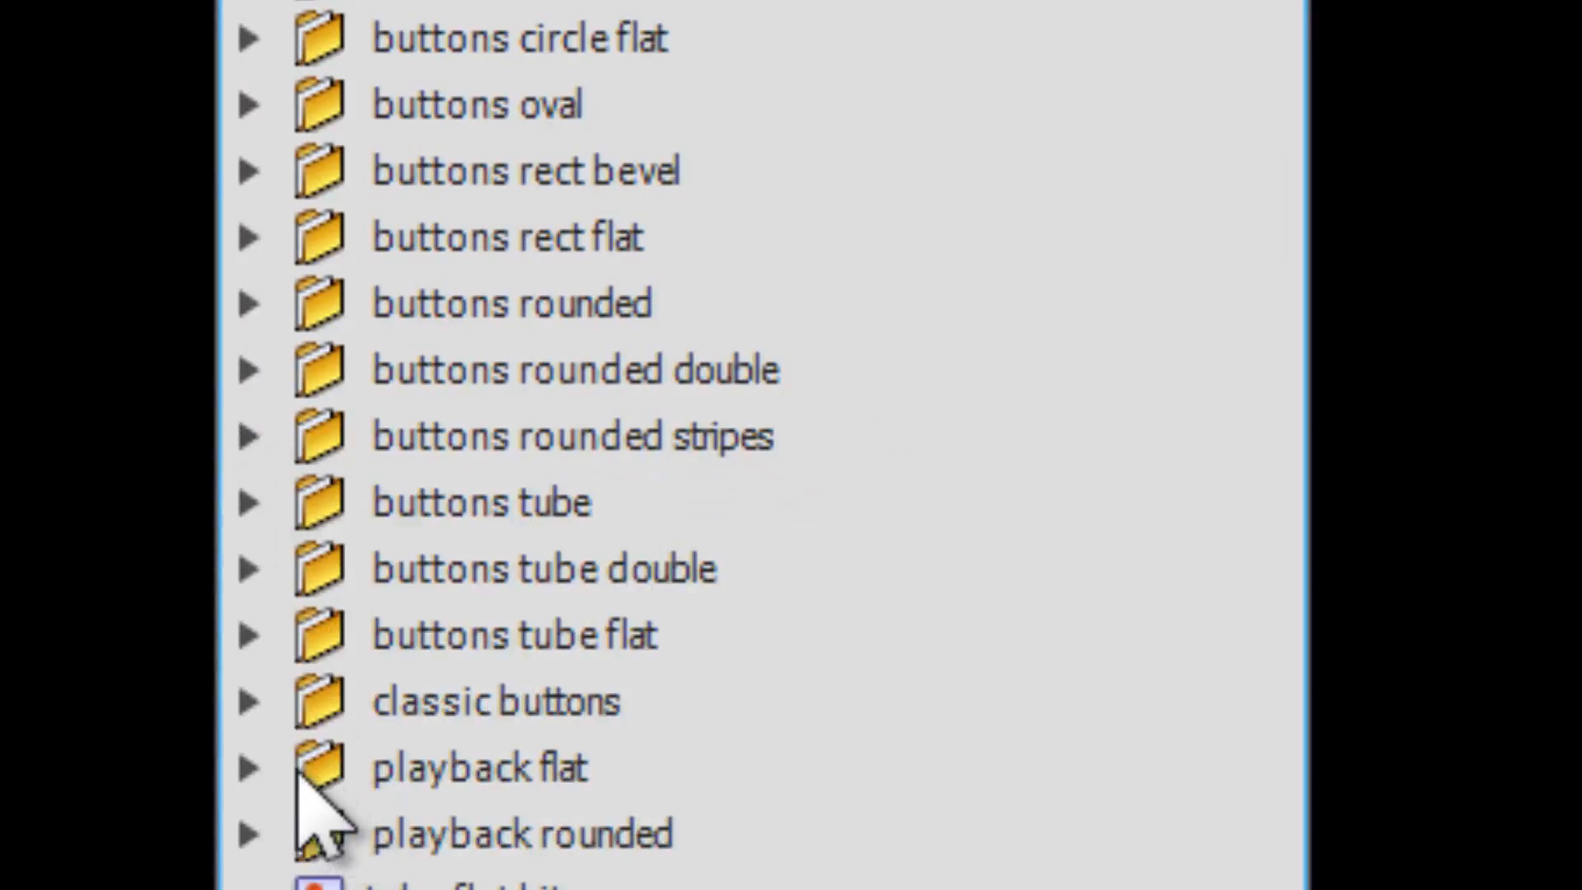
{"action": "left_click", "coordinate": [250, 768]}
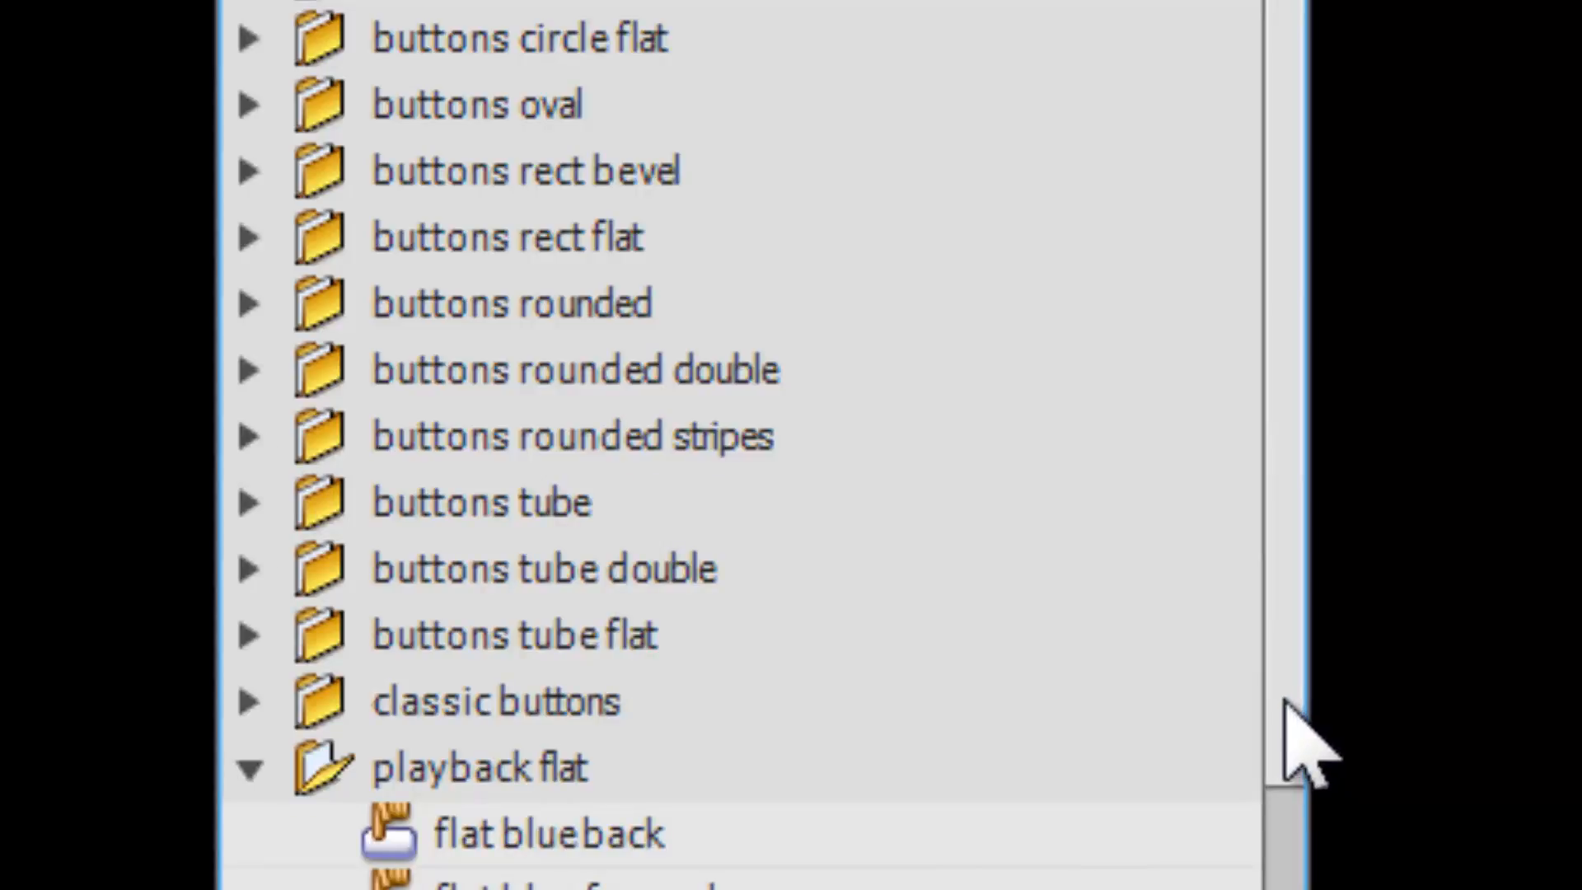
{"action": "left_click_drag", "start_coordinate": [1282, 706], "coordinate": [1291, 889]}
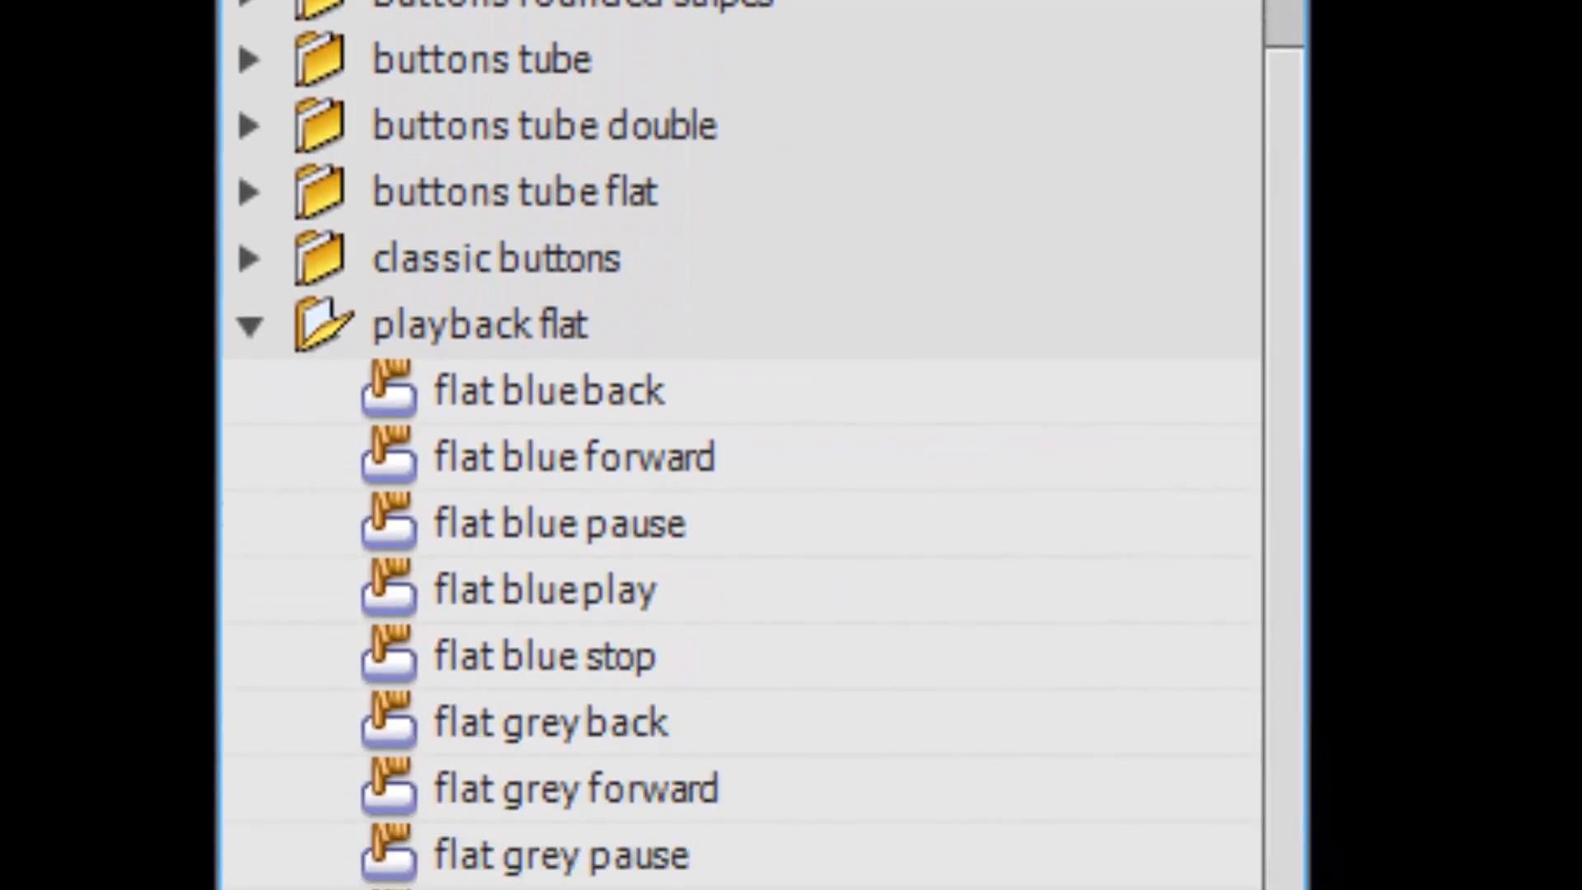
- Place the flat blue forward button from the playback flat folder on the stage and scale it to 200%
{"action": "left_click", "coordinate": [620, 461]}
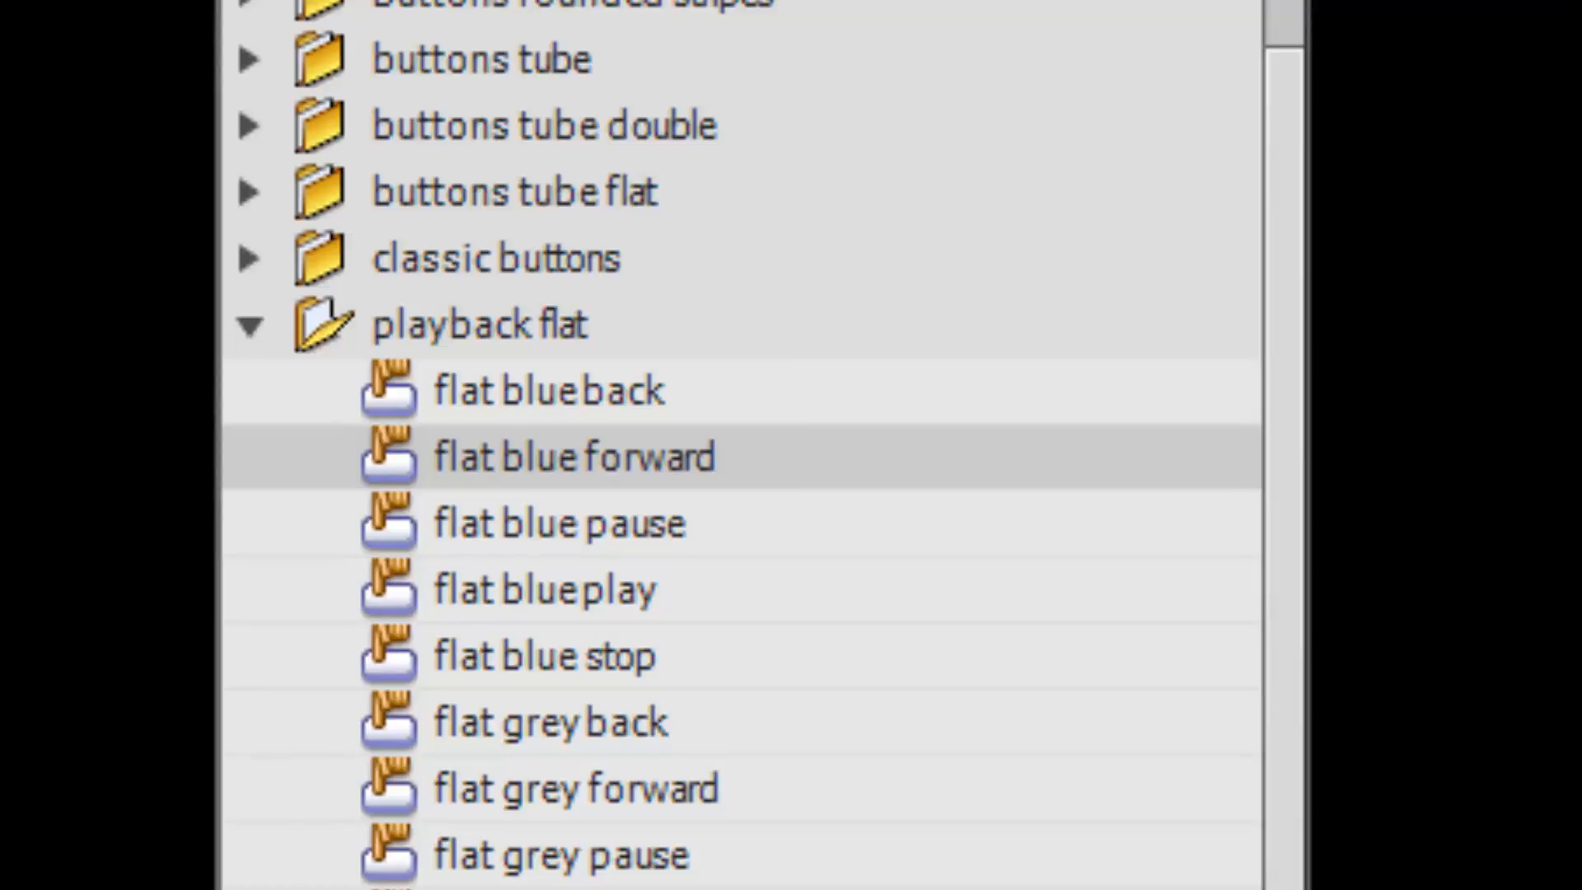
{"action": "left_click", "coordinate": [659, 789]}
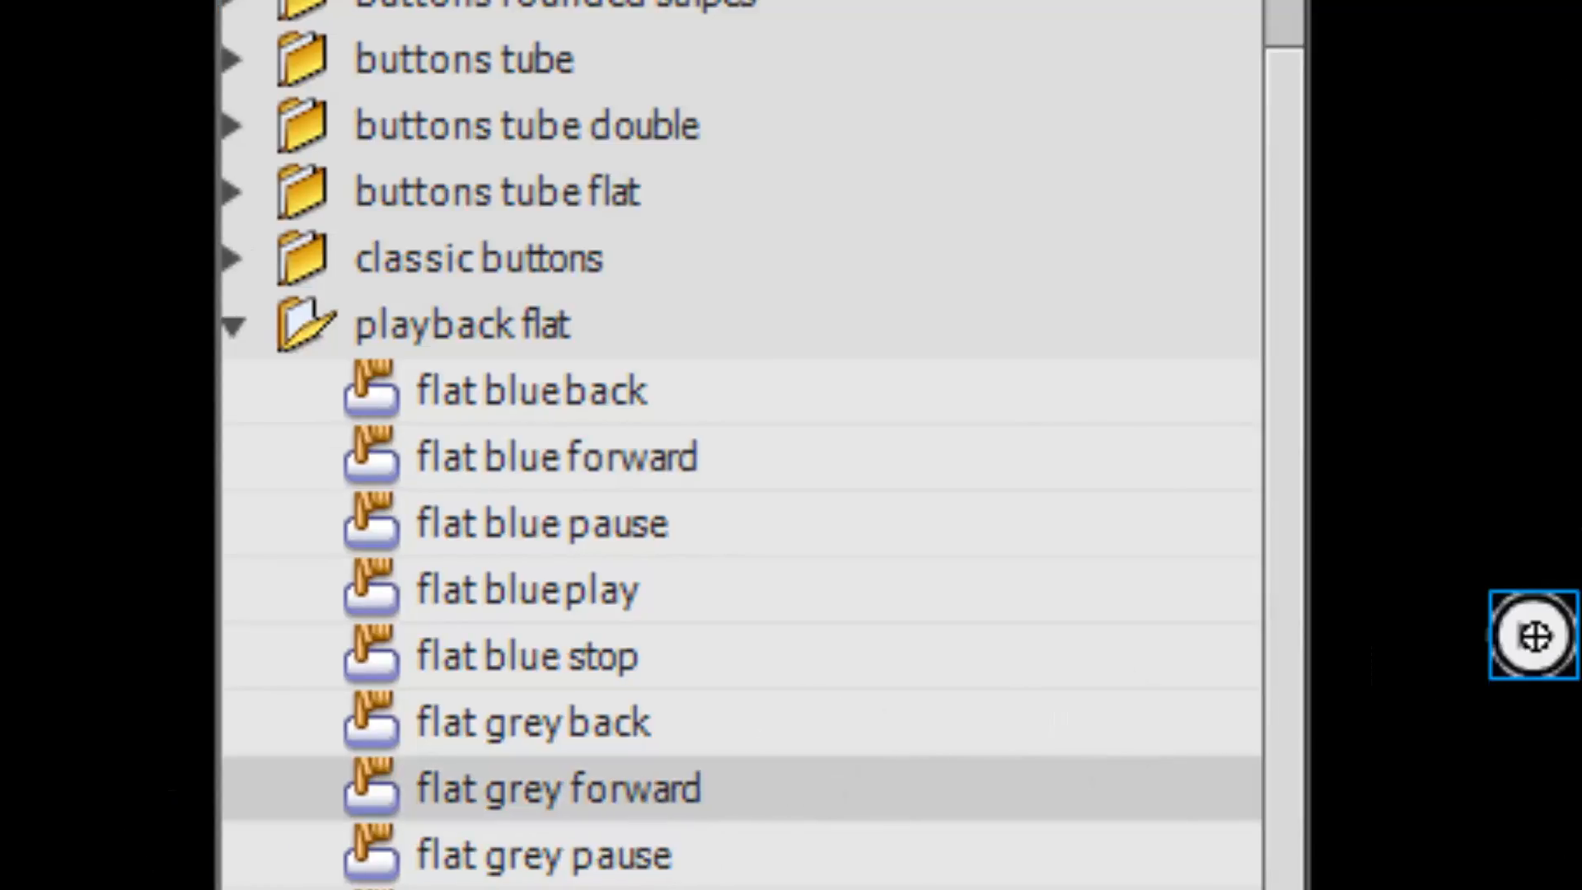
{"action": "left_click", "coordinate": [1562, 608]}
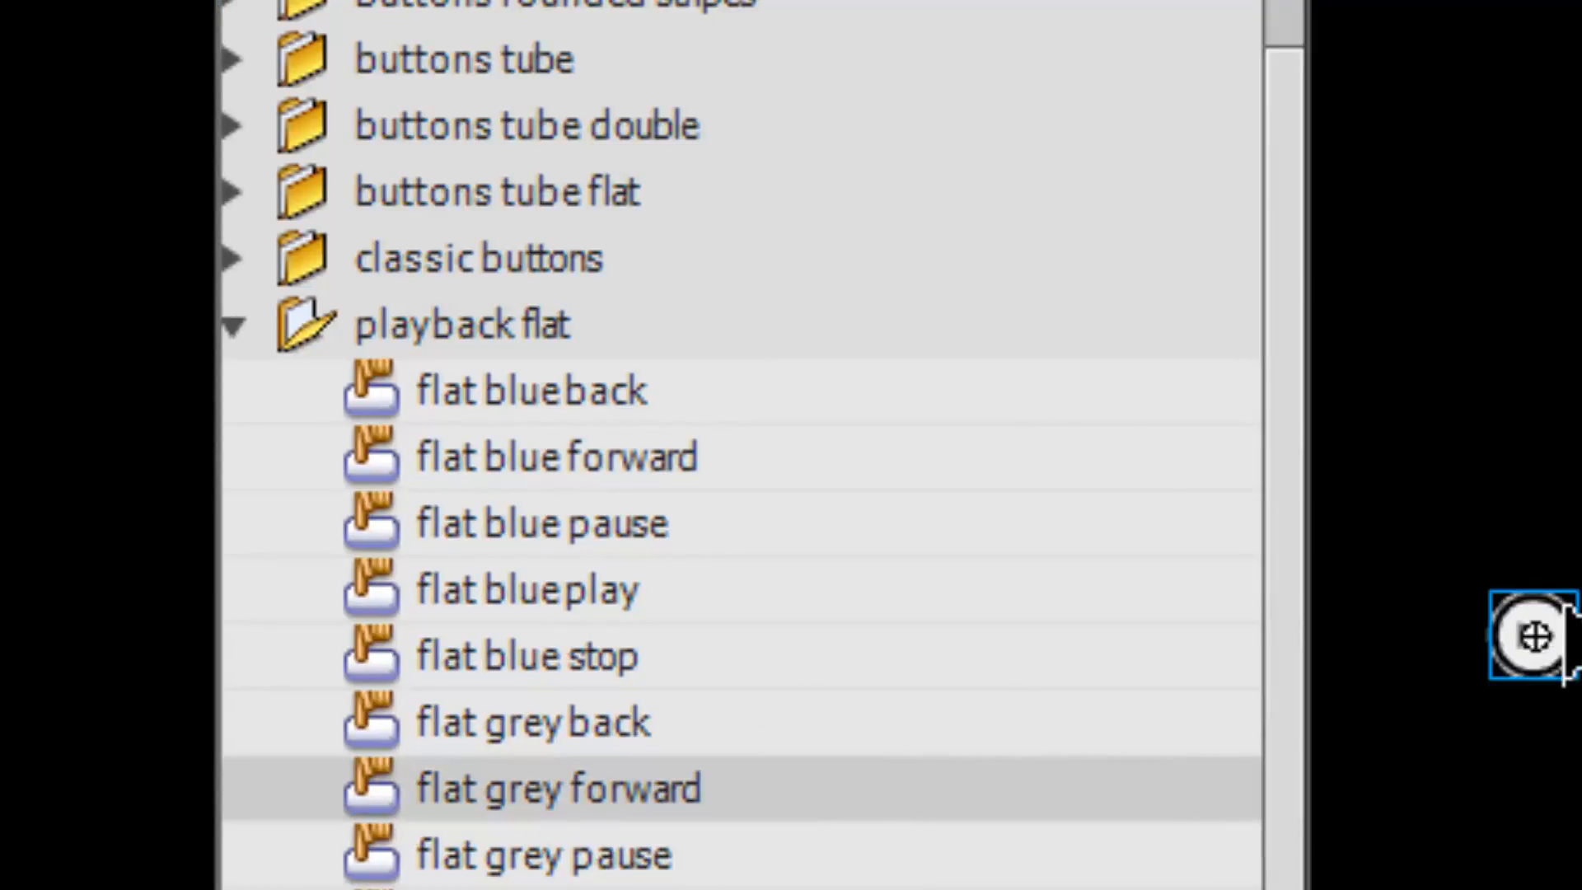
{"action": "key", "text": "Delete"}
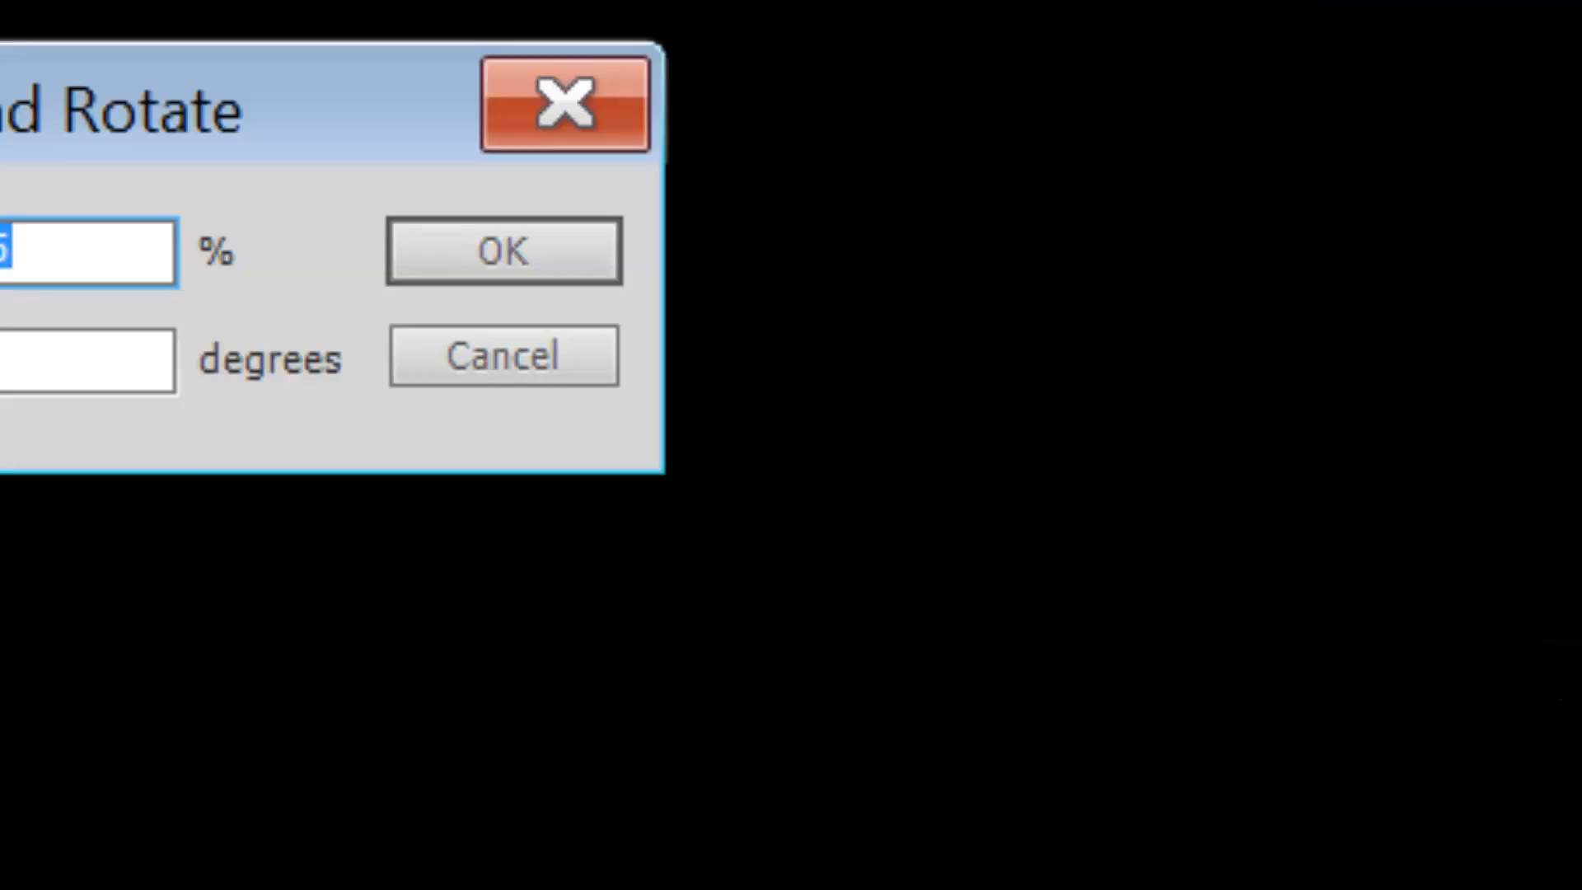
{"action": "type", "text": "200"}
{"action": "key", "text": "Return"}
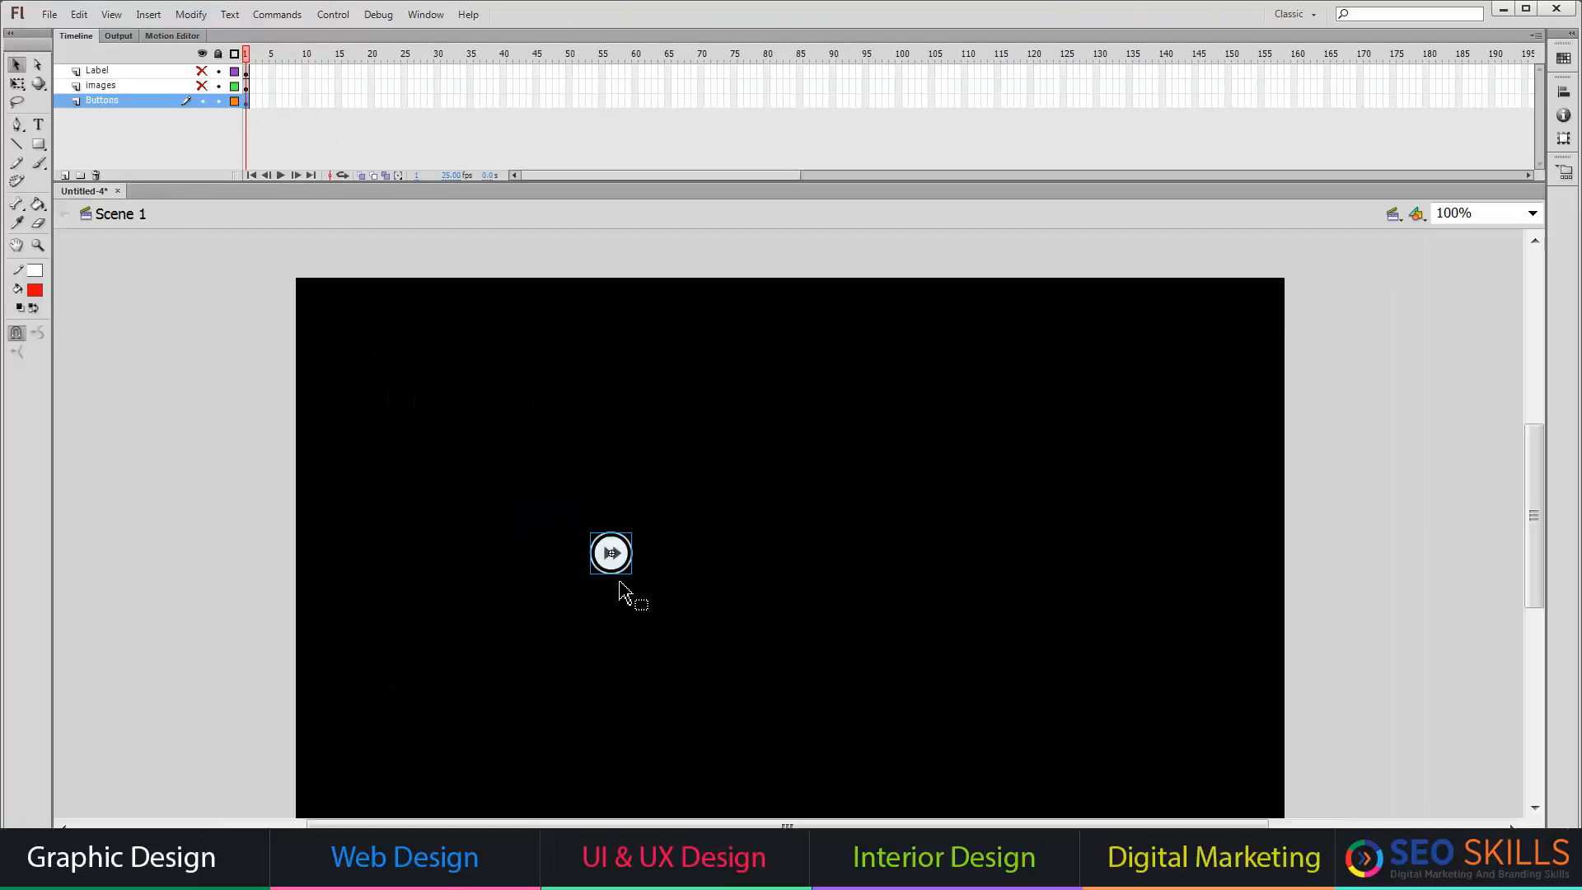
- Duplicate the forward button in the lower part of the stage, then flip the copy horizontally and place it left of the original
{"action": "left_click_drag", "start_coordinate": [622, 567], "coordinate": [812, 749]}
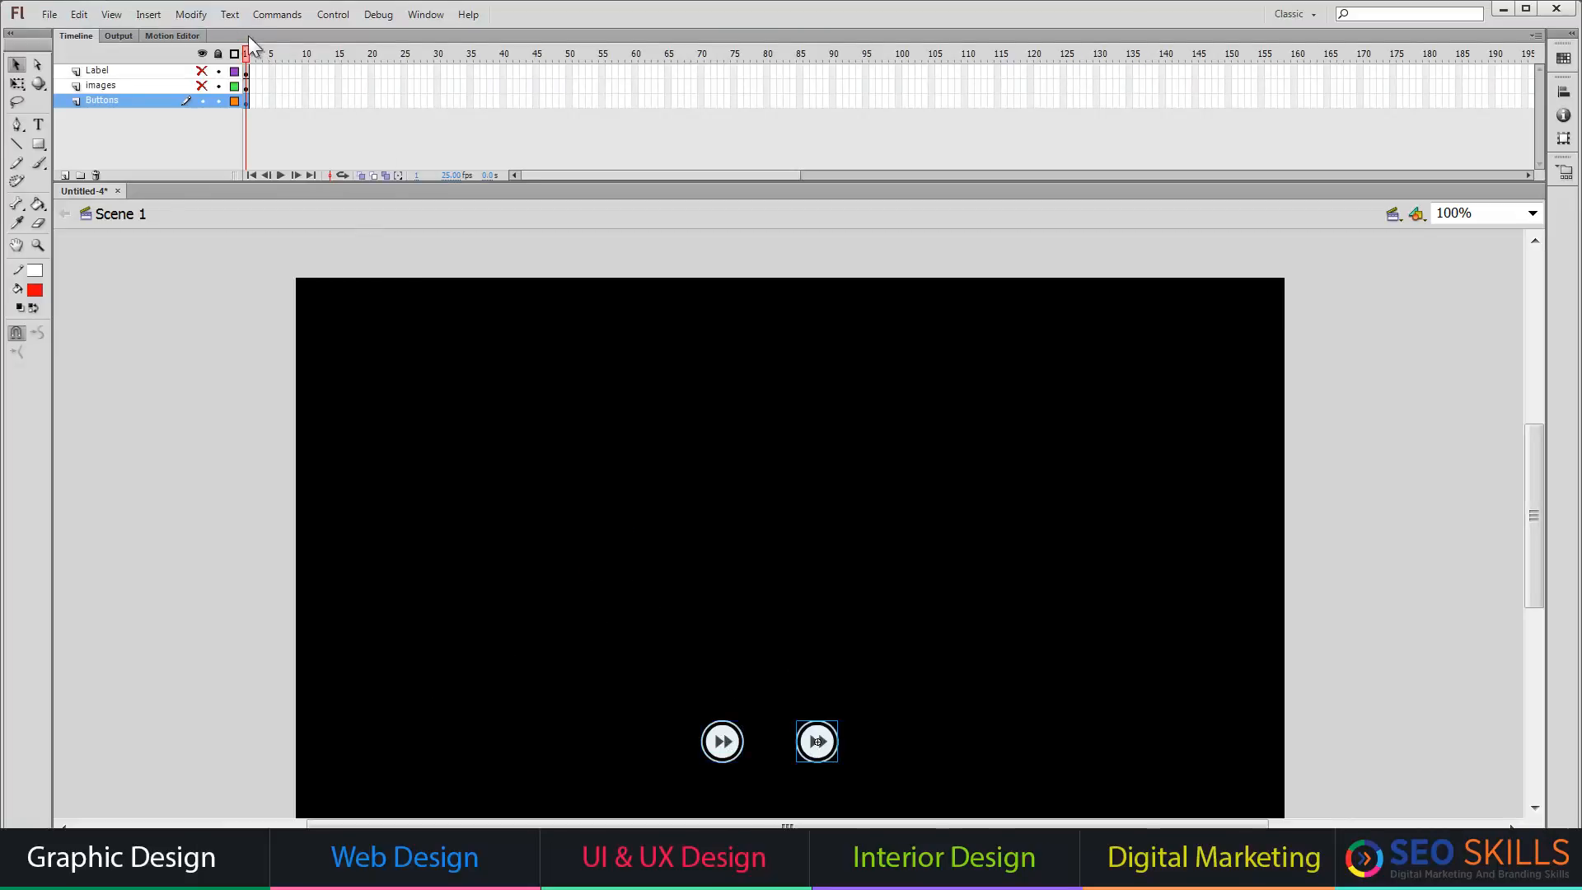
{"action": "left_click", "coordinate": [191, 14]}
{"action": "mouse_move", "coordinate": [257, 274]}
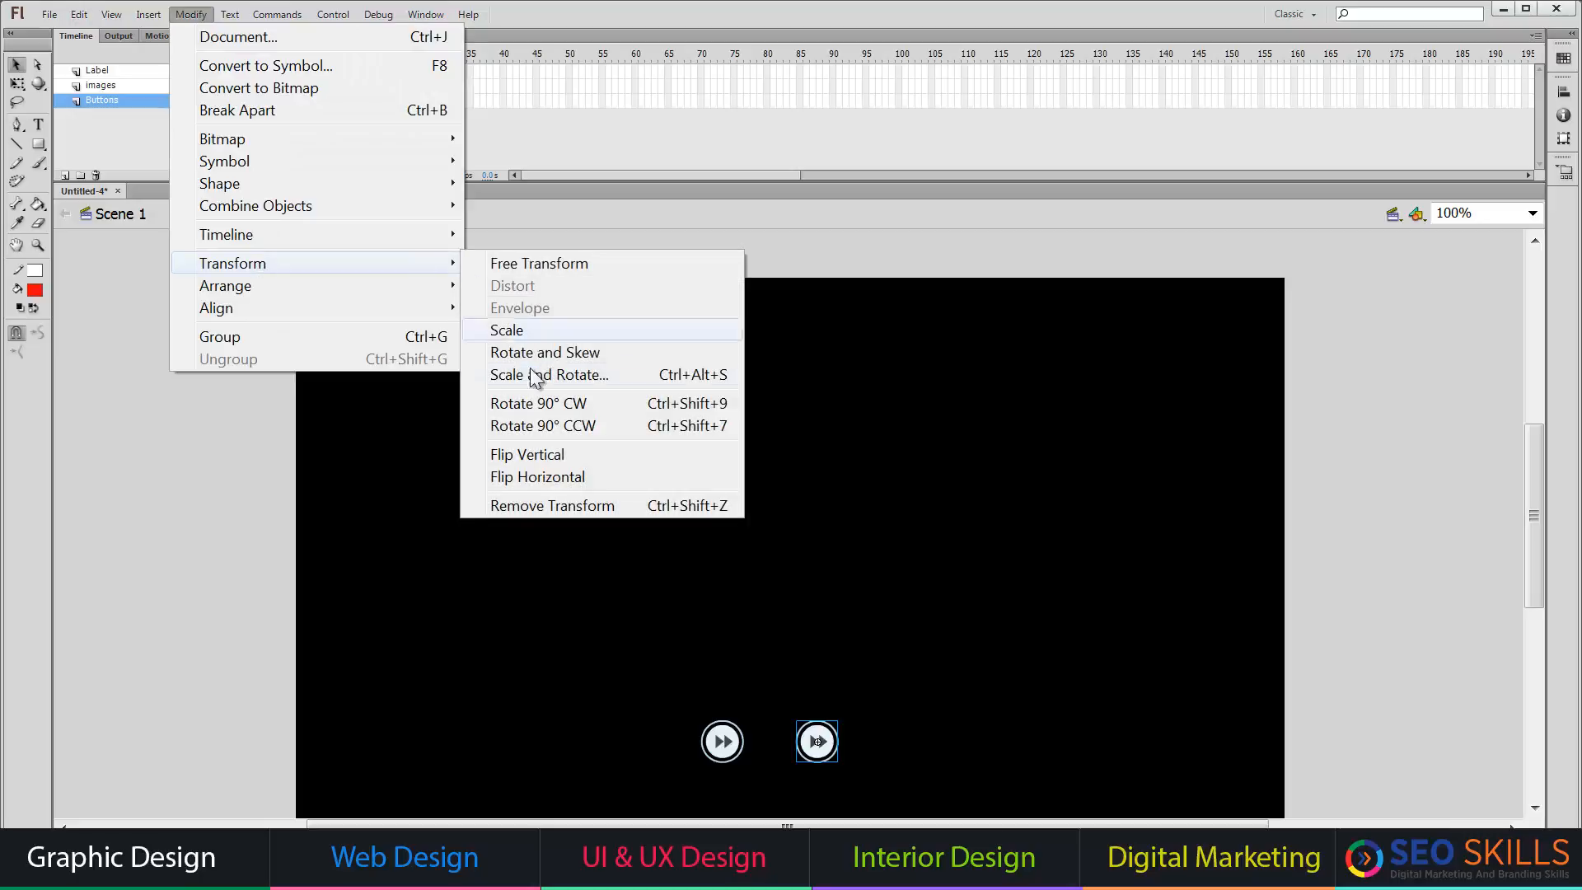
{"action": "left_click", "coordinate": [535, 478]}
{"action": "left_click_drag", "start_coordinate": [821, 737], "coordinate": [637, 742]}
{"action": "left_click_drag", "start_coordinate": [733, 745], "coordinate": [789, 741]}
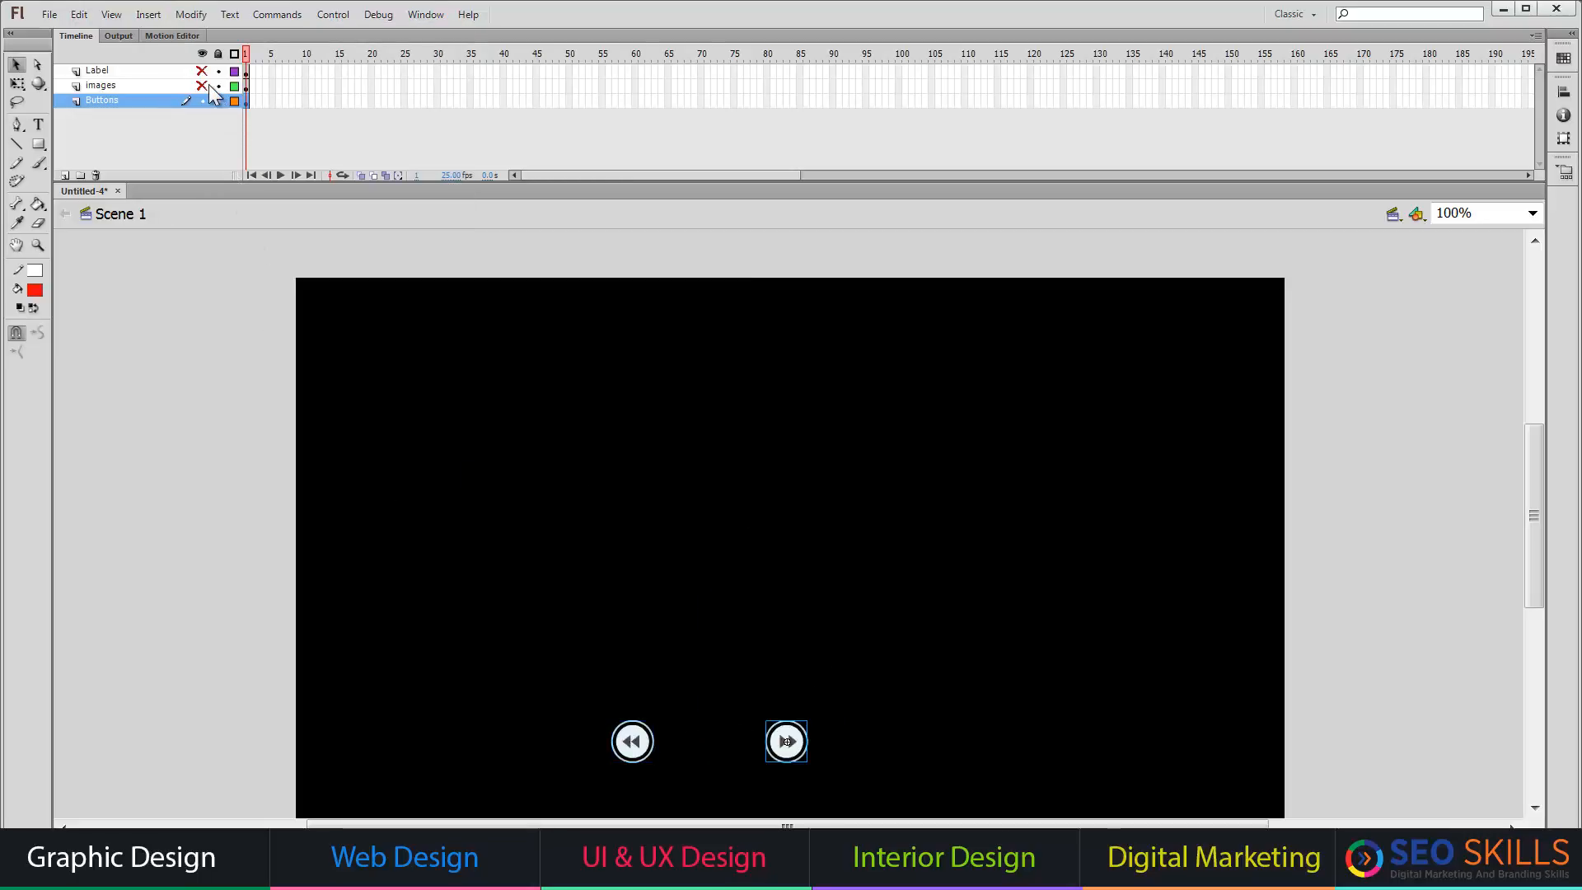
- Make the hidden Label and images layers visible again
{"action": "left_click_drag", "start_coordinate": [208, 86], "coordinate": [206, 71]}
{"action": "left_click", "coordinate": [205, 58]}
{"action": "left_click", "coordinate": [203, 53]}
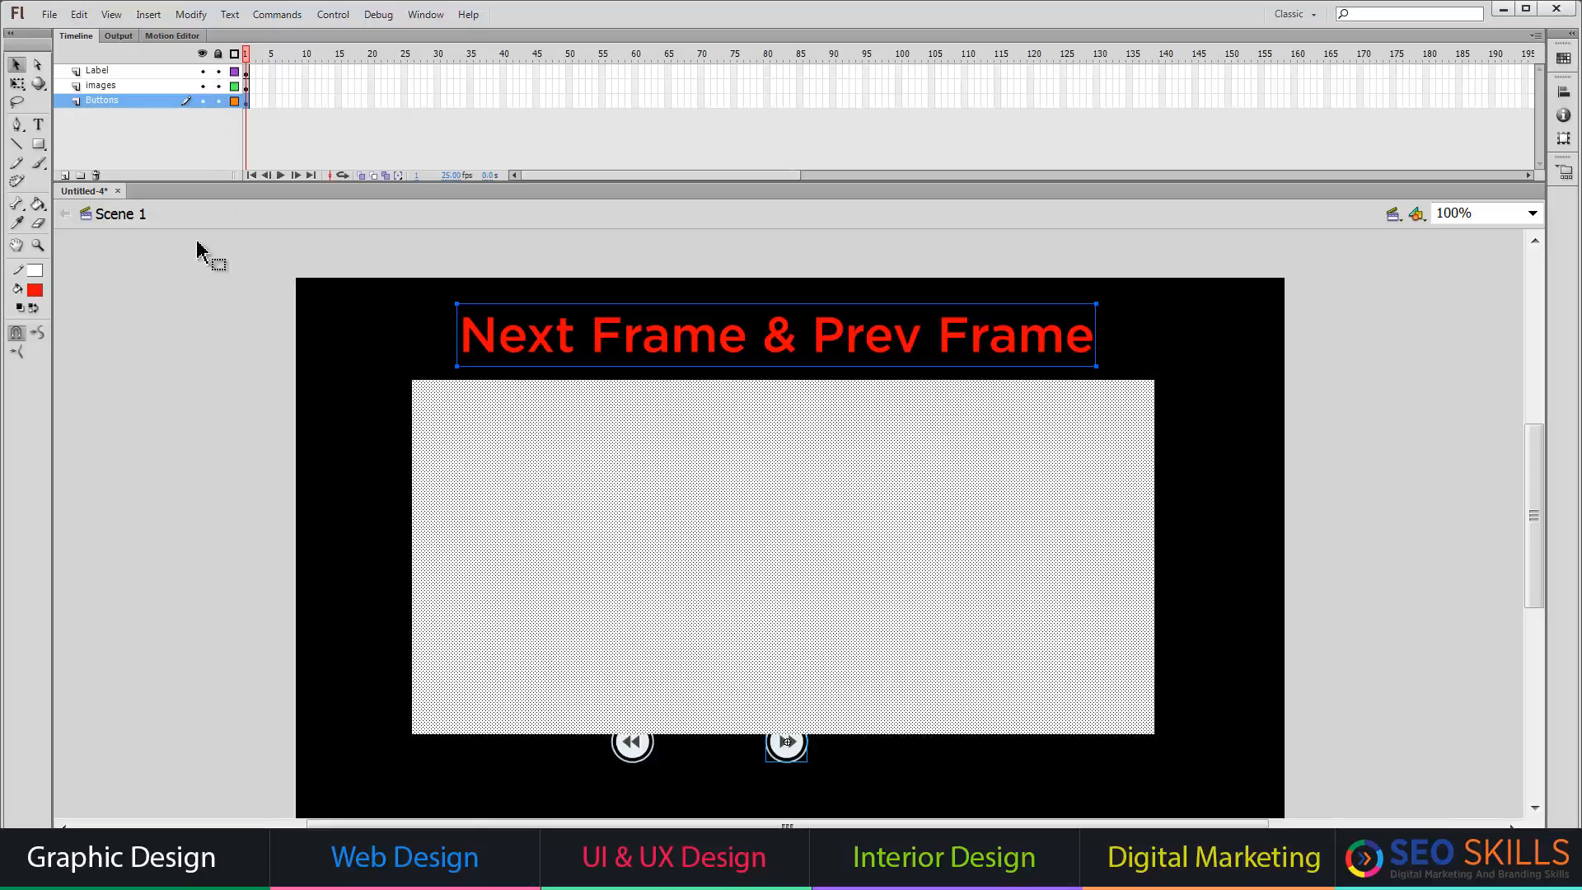
- Position the back button below the white rectangle's left end and the forward button below its right end
{"action": "left_click", "coordinate": [308, 590]}
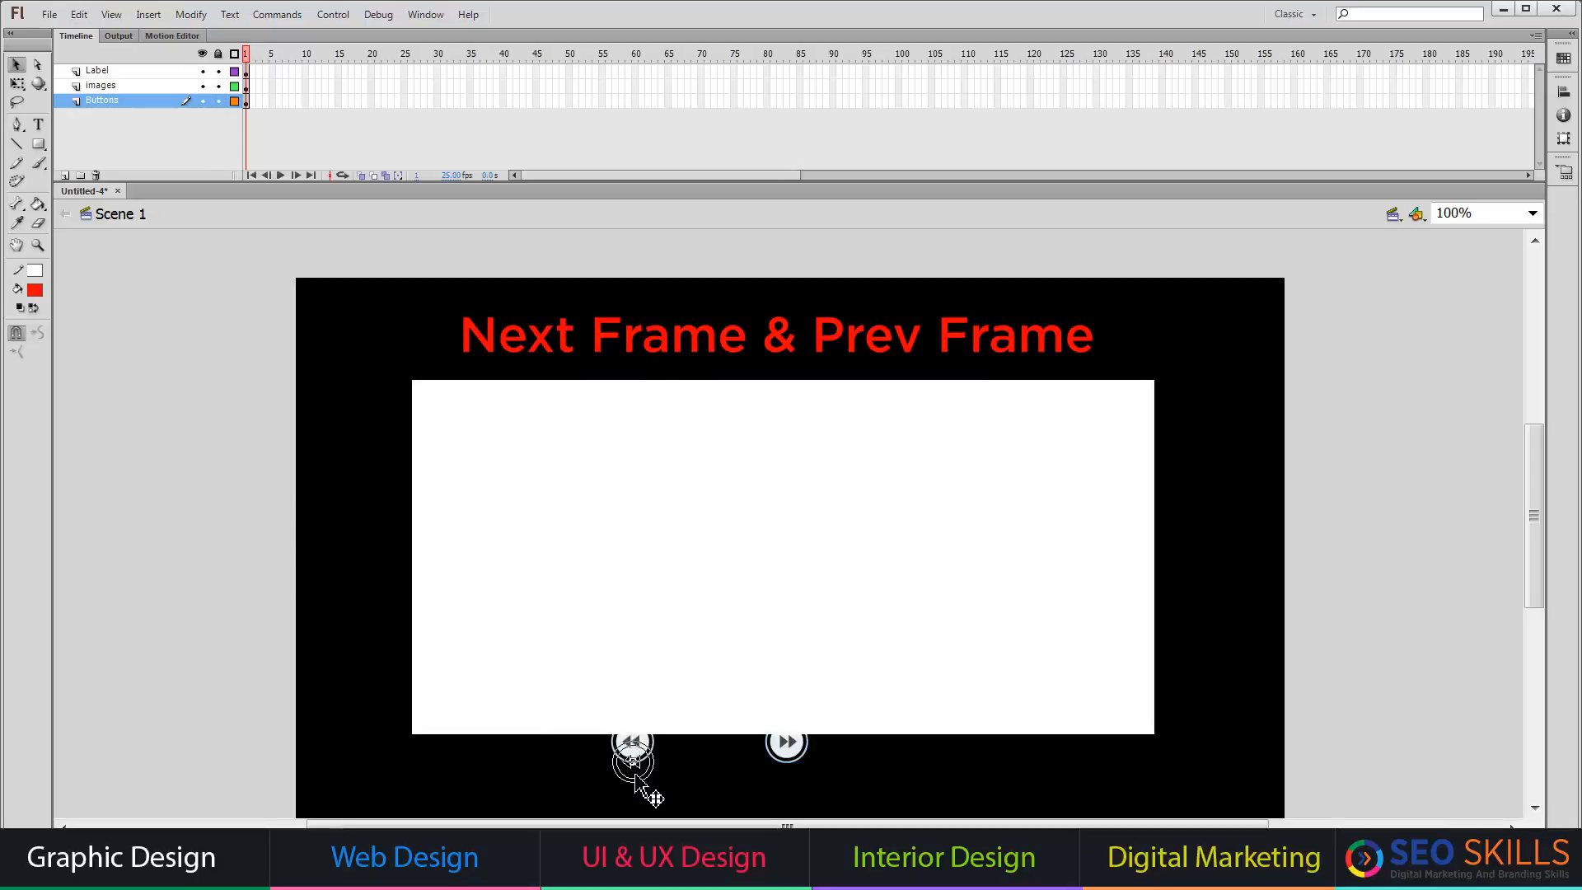
{"action": "left_click_drag", "start_coordinate": [631, 751], "coordinate": [435, 782]}
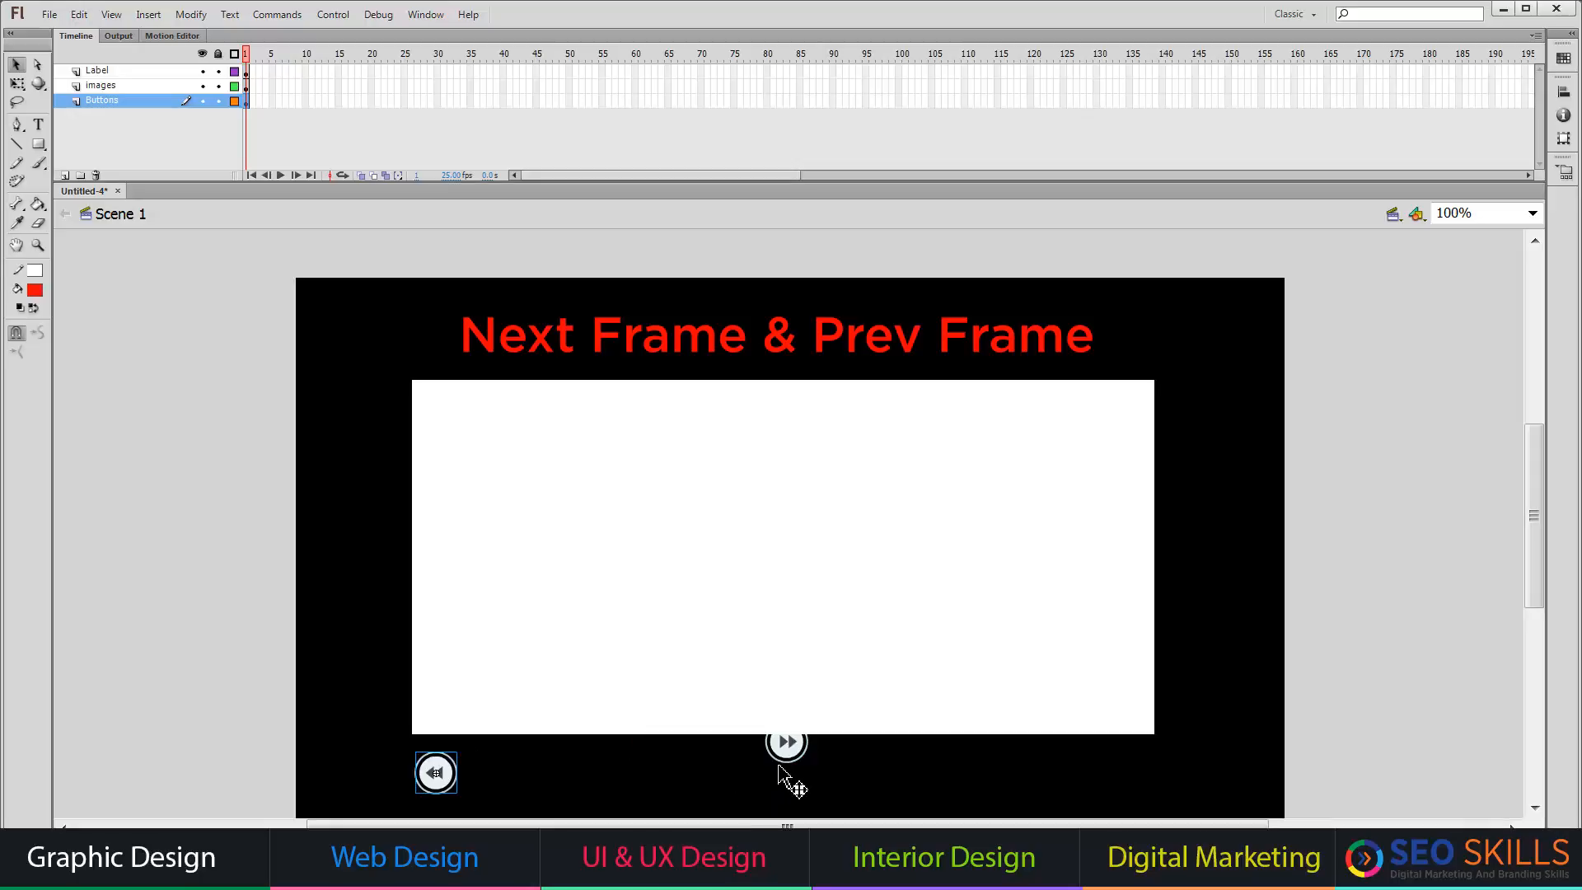
{"action": "left_click_drag", "start_coordinate": [789, 745], "coordinate": [1136, 781]}
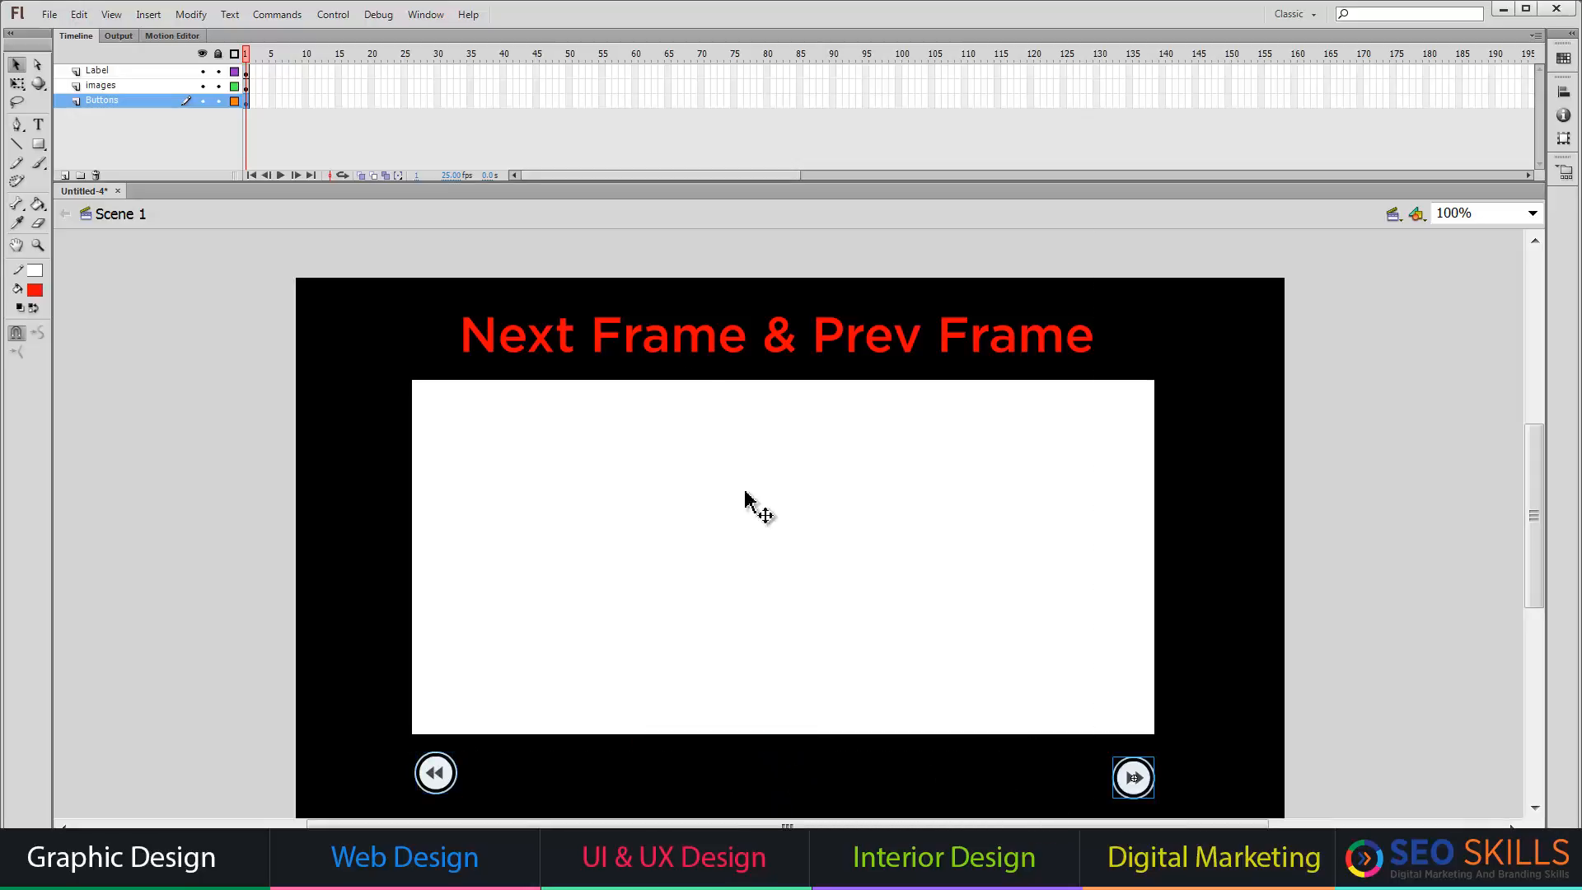
- Reopen the common Buttons library and preview the first items in the playback rounded folder
{"action": "left_click", "coordinate": [425, 15]}
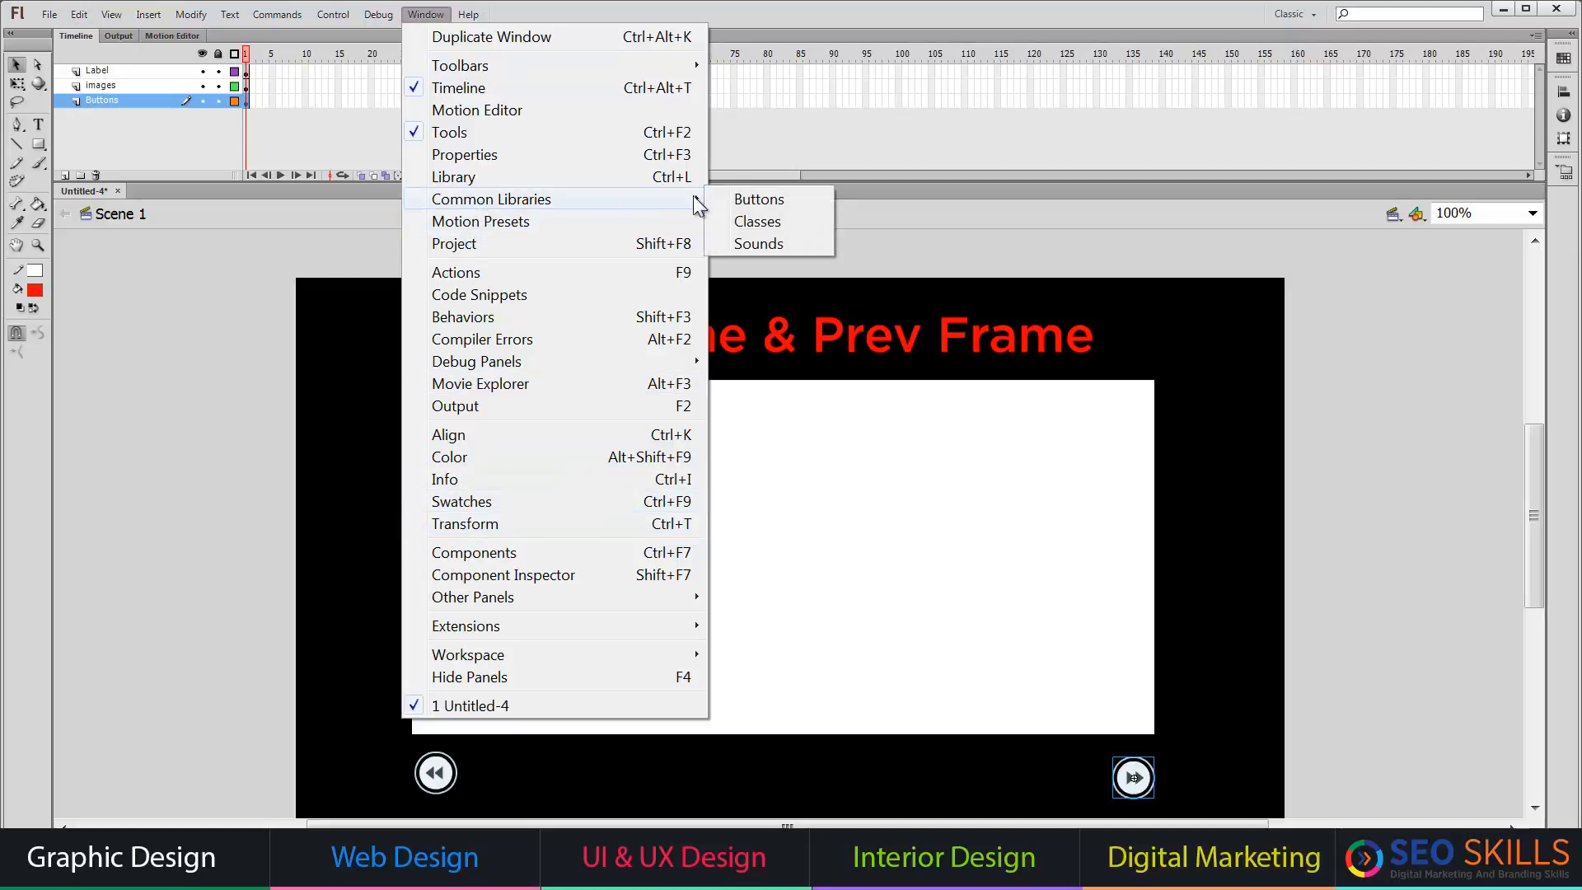
{"action": "left_click", "coordinate": [710, 200]}
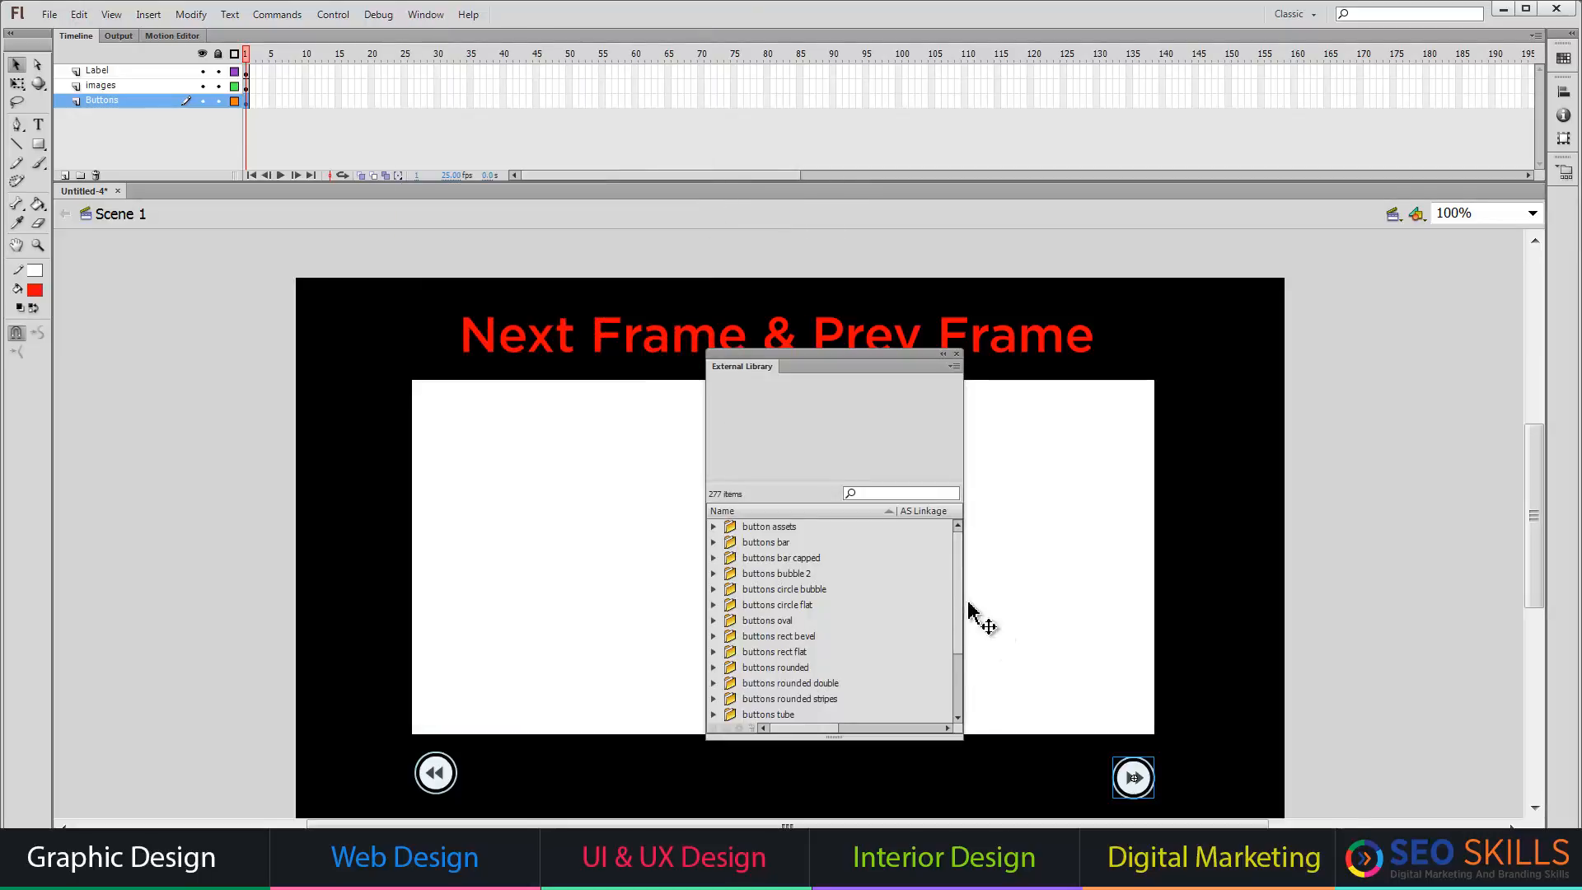
{"action": "left_click_drag", "start_coordinate": [961, 651], "coordinate": [968, 722]}
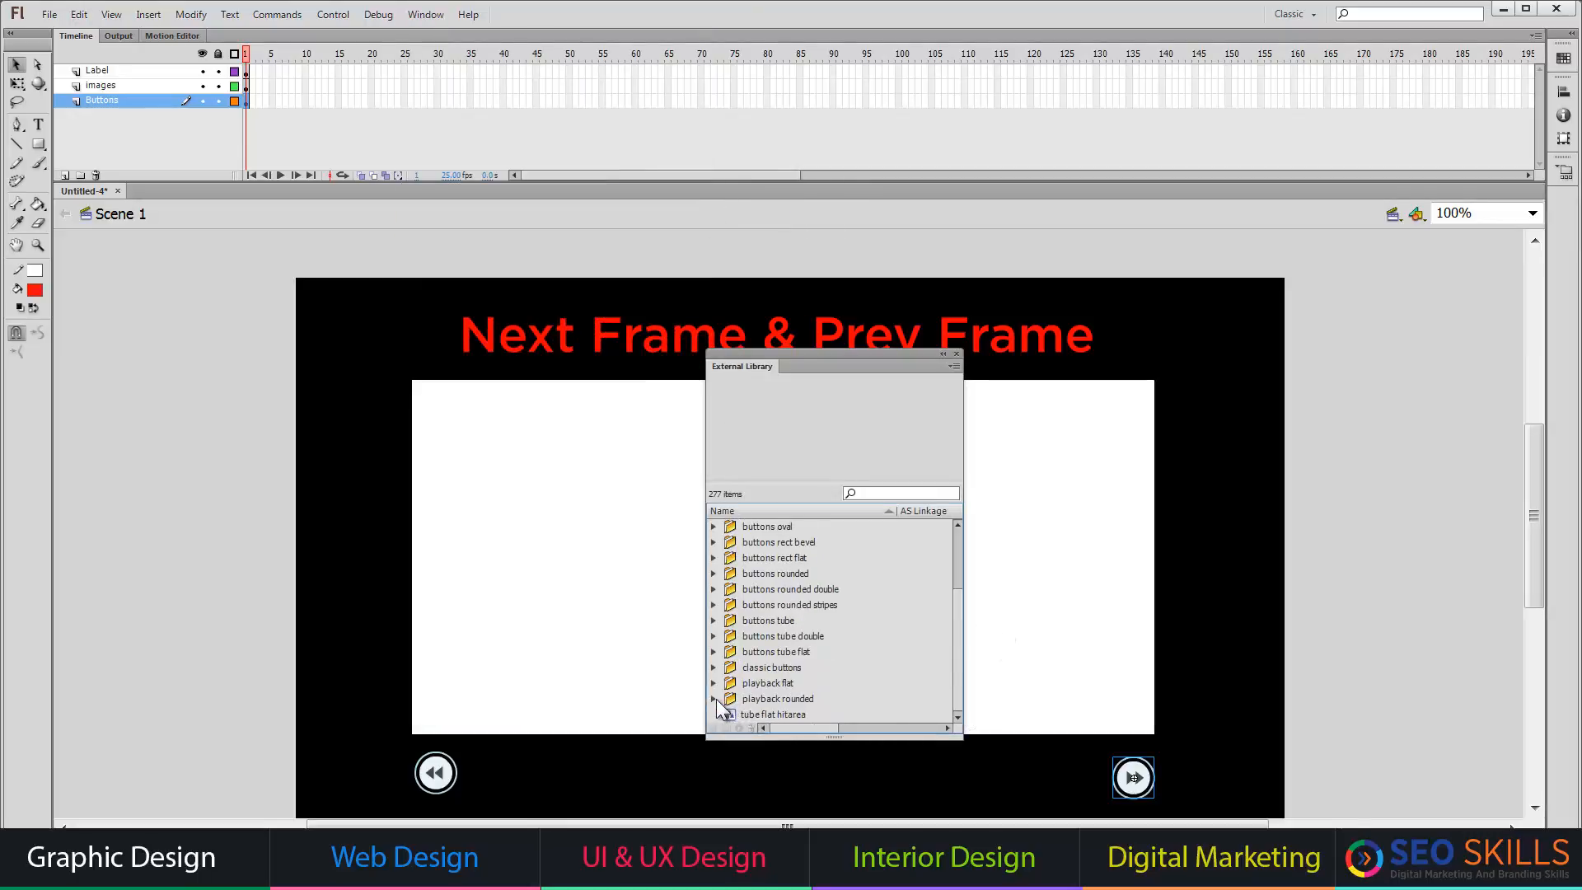
{"action": "left_click", "coordinate": [714, 699]}
{"action": "left_click", "coordinate": [759, 714]}
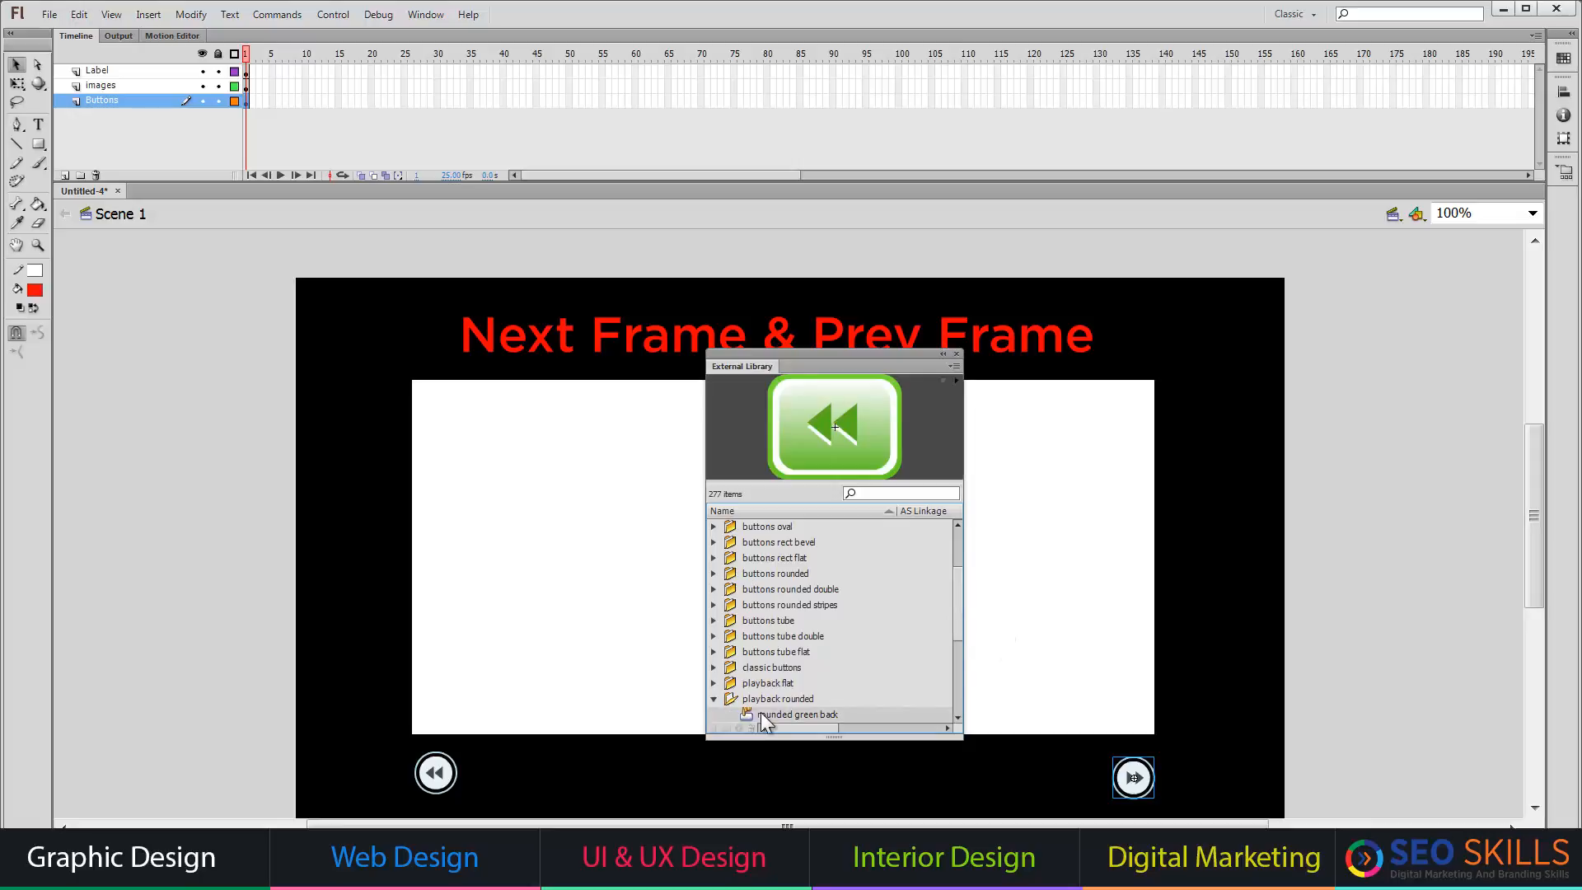
{"action": "key", "text": "Down"}
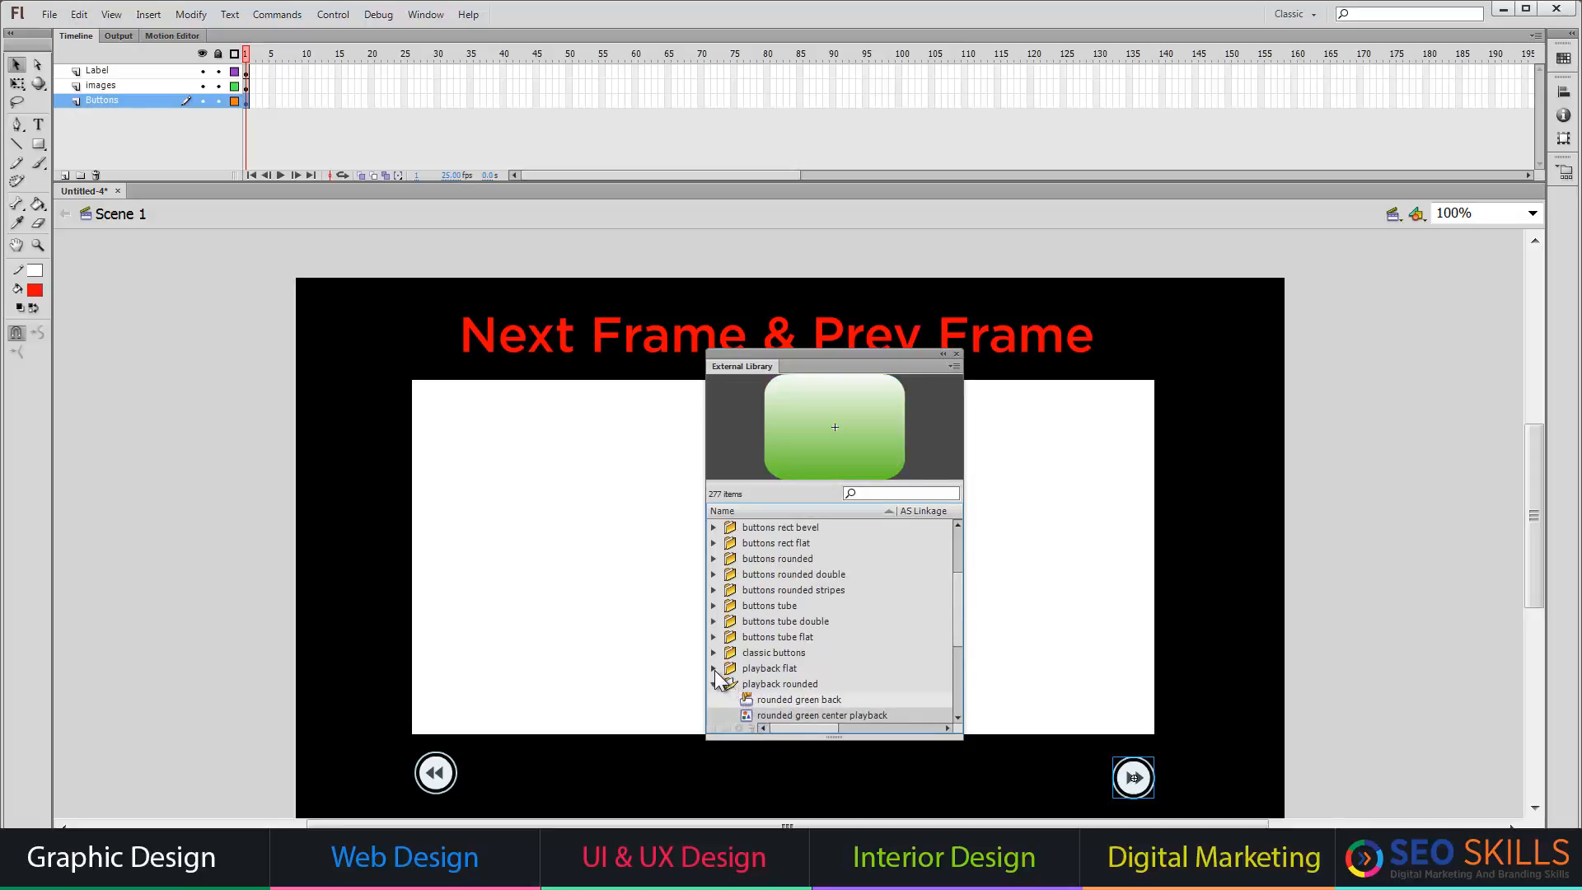
- Expand the playback flat folder, preview its flat blue buttons and select flat blue pause
{"action": "left_click", "coordinate": [715, 669]}
{"action": "left_click", "coordinate": [769, 685]}
{"action": "key", "text": "Down"}
{"action": "key", "text": "Down"}
{"action": "key", "text": "Down"}
{"action": "key", "text": "Down"}
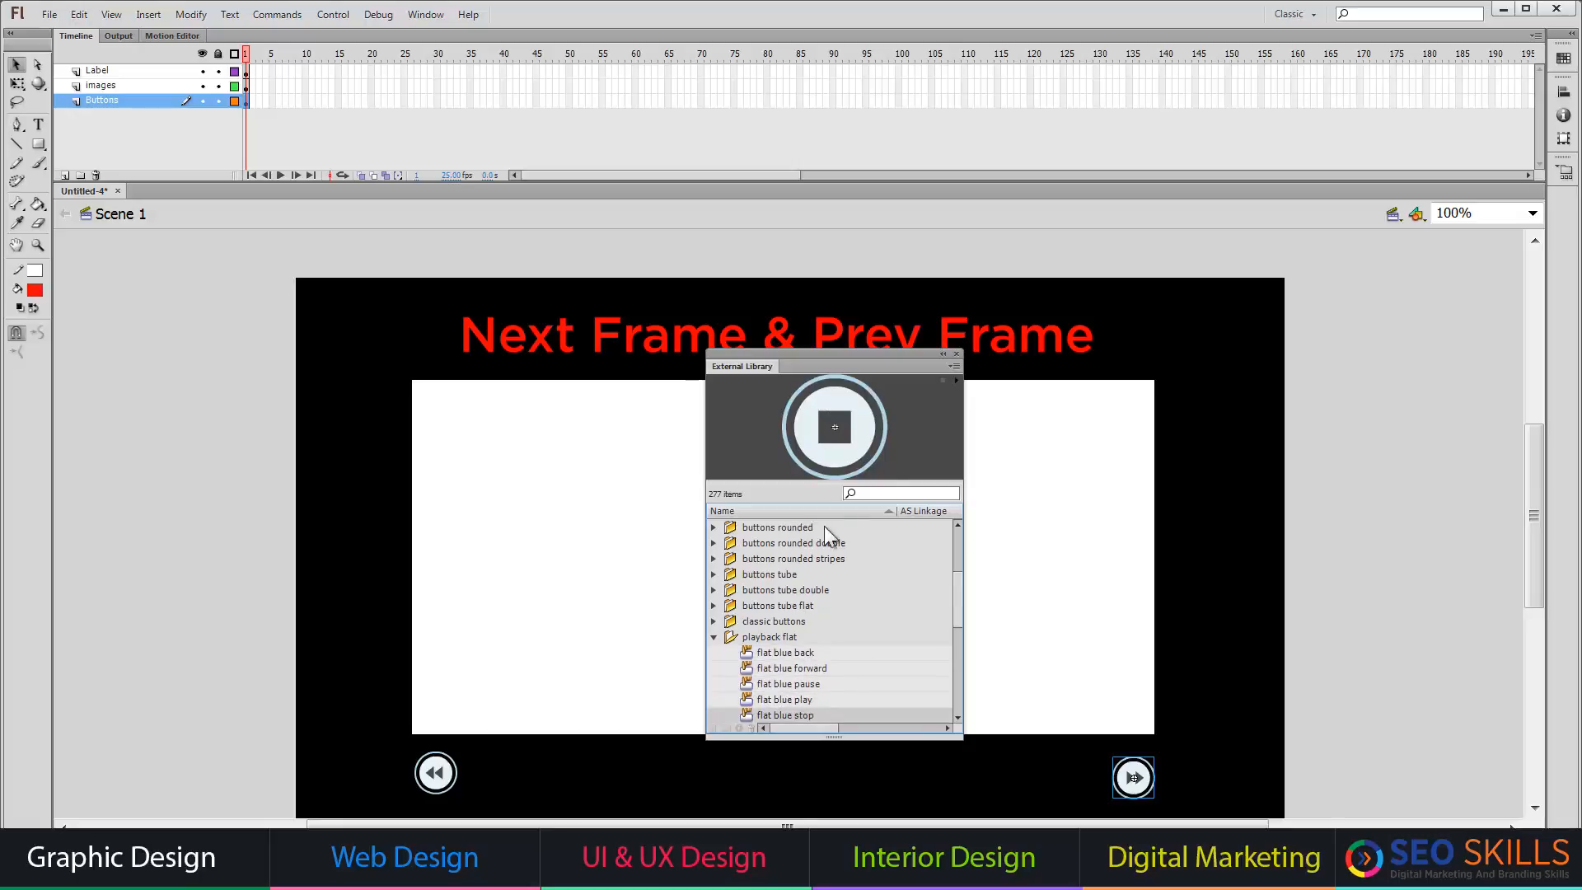
{"action": "key", "text": "Up"}
{"action": "key", "text": "Up"}
- Try adding the flat blue pause button between the back and forward buttons, close the library and delete the added button
{"action": "left_click_drag", "start_coordinate": [833, 423], "coordinate": [225, 610]}
{"action": "left_click", "coordinate": [956, 353]}
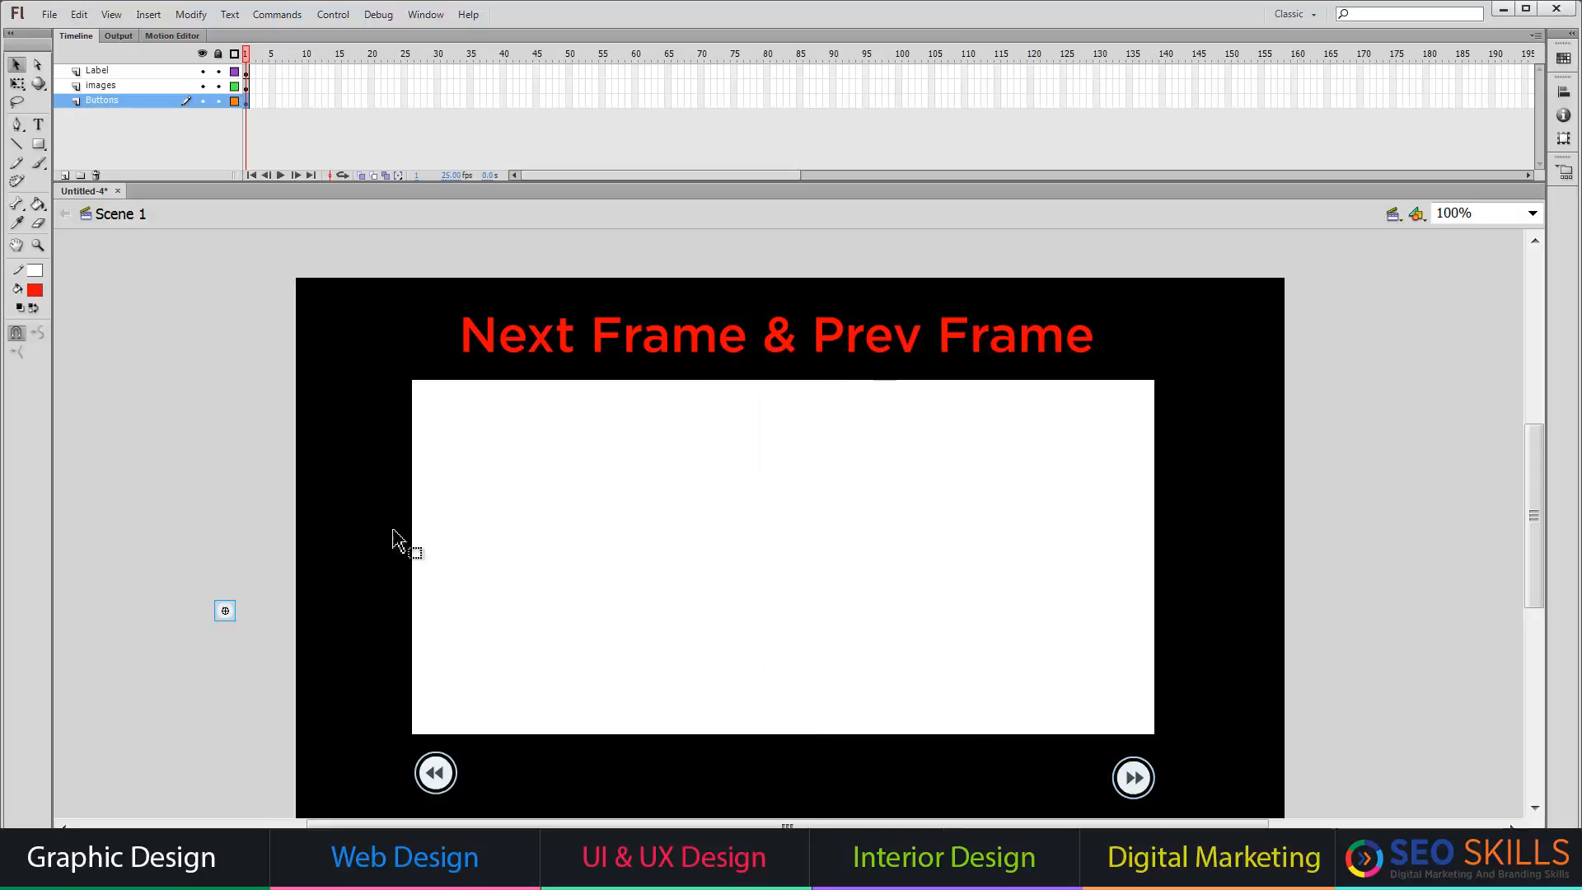
{"action": "left_click_drag", "start_coordinate": [226, 612], "coordinate": [794, 785]}
{"action": "key", "text": "Delete"}
- Add a goto action to the forward button in the Actions editor and set its type to Next Frame
{"action": "left_click", "coordinate": [1145, 781]}
{"action": "left_click", "coordinate": [425, 14]}
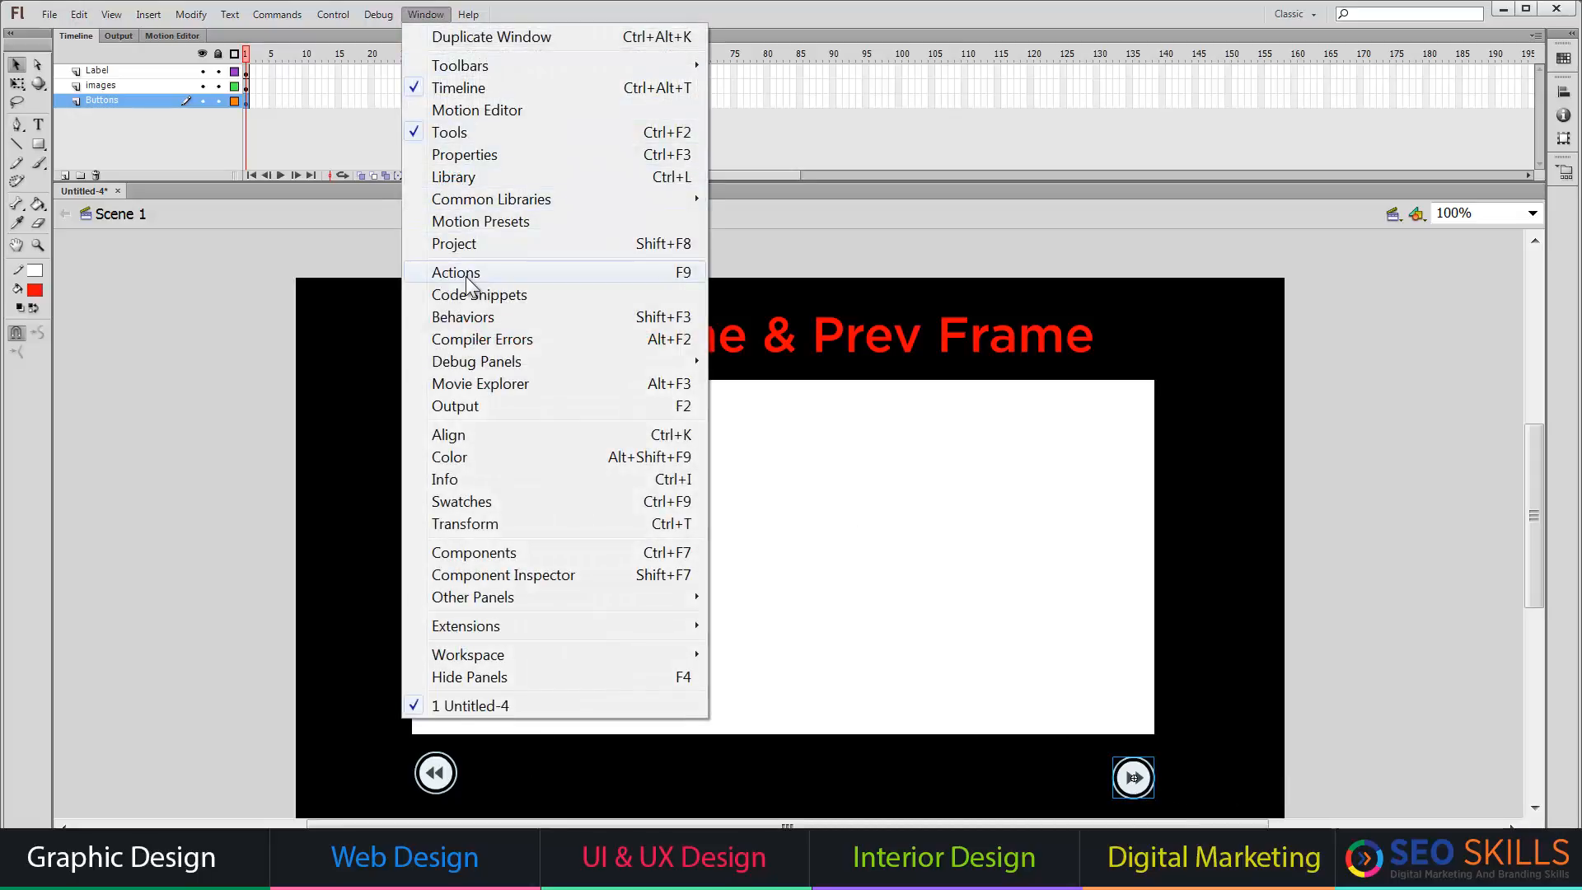
{"action": "left_click", "coordinate": [461, 274]}
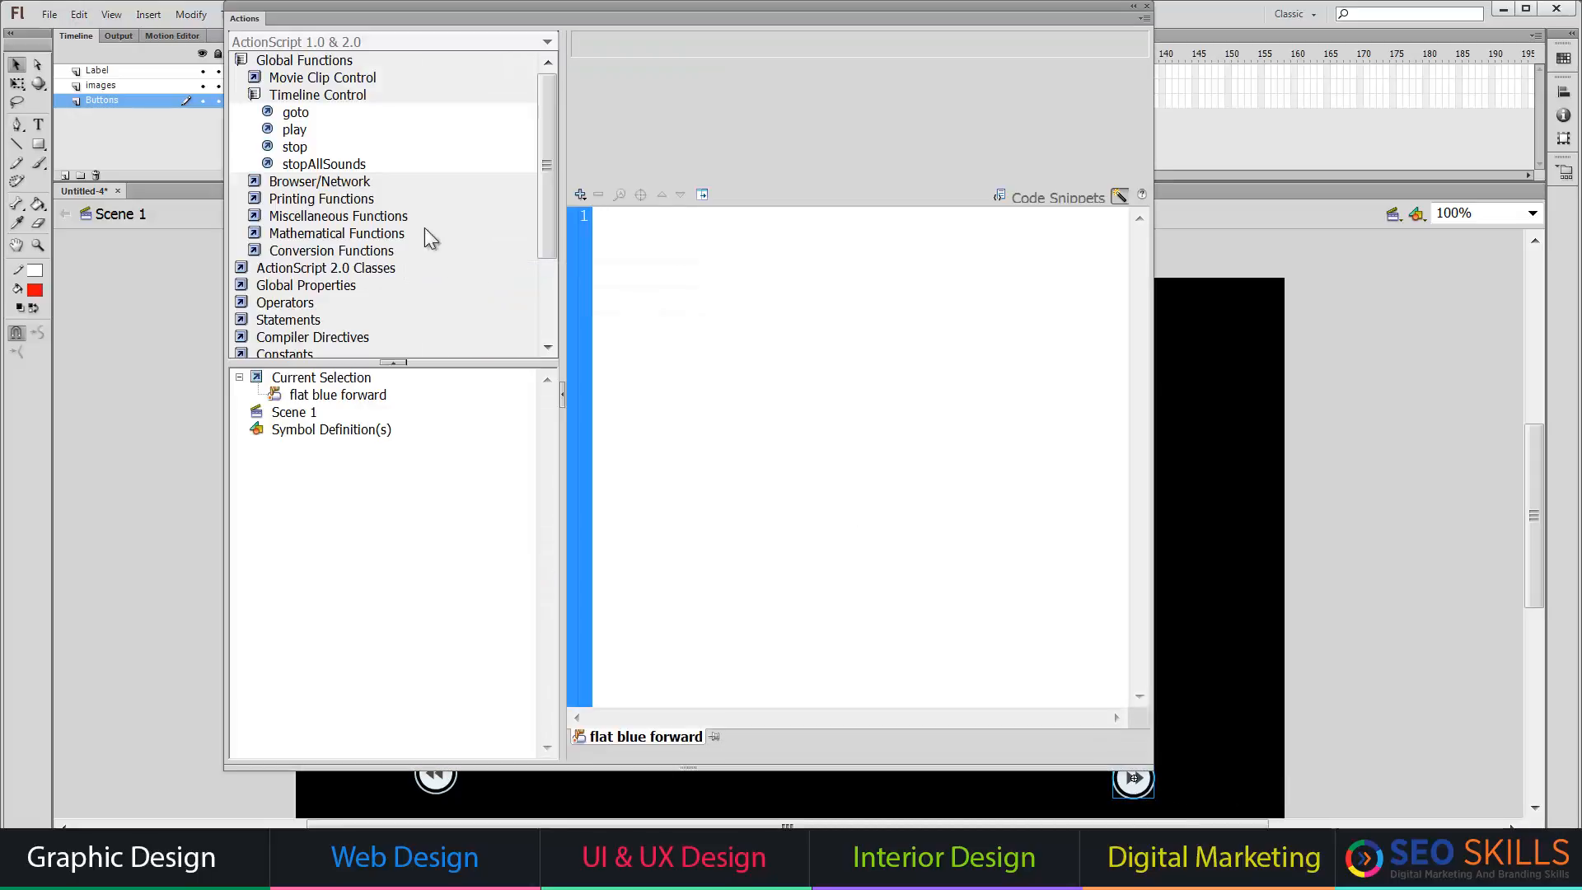
{"action": "double_click", "coordinate": [295, 112]}
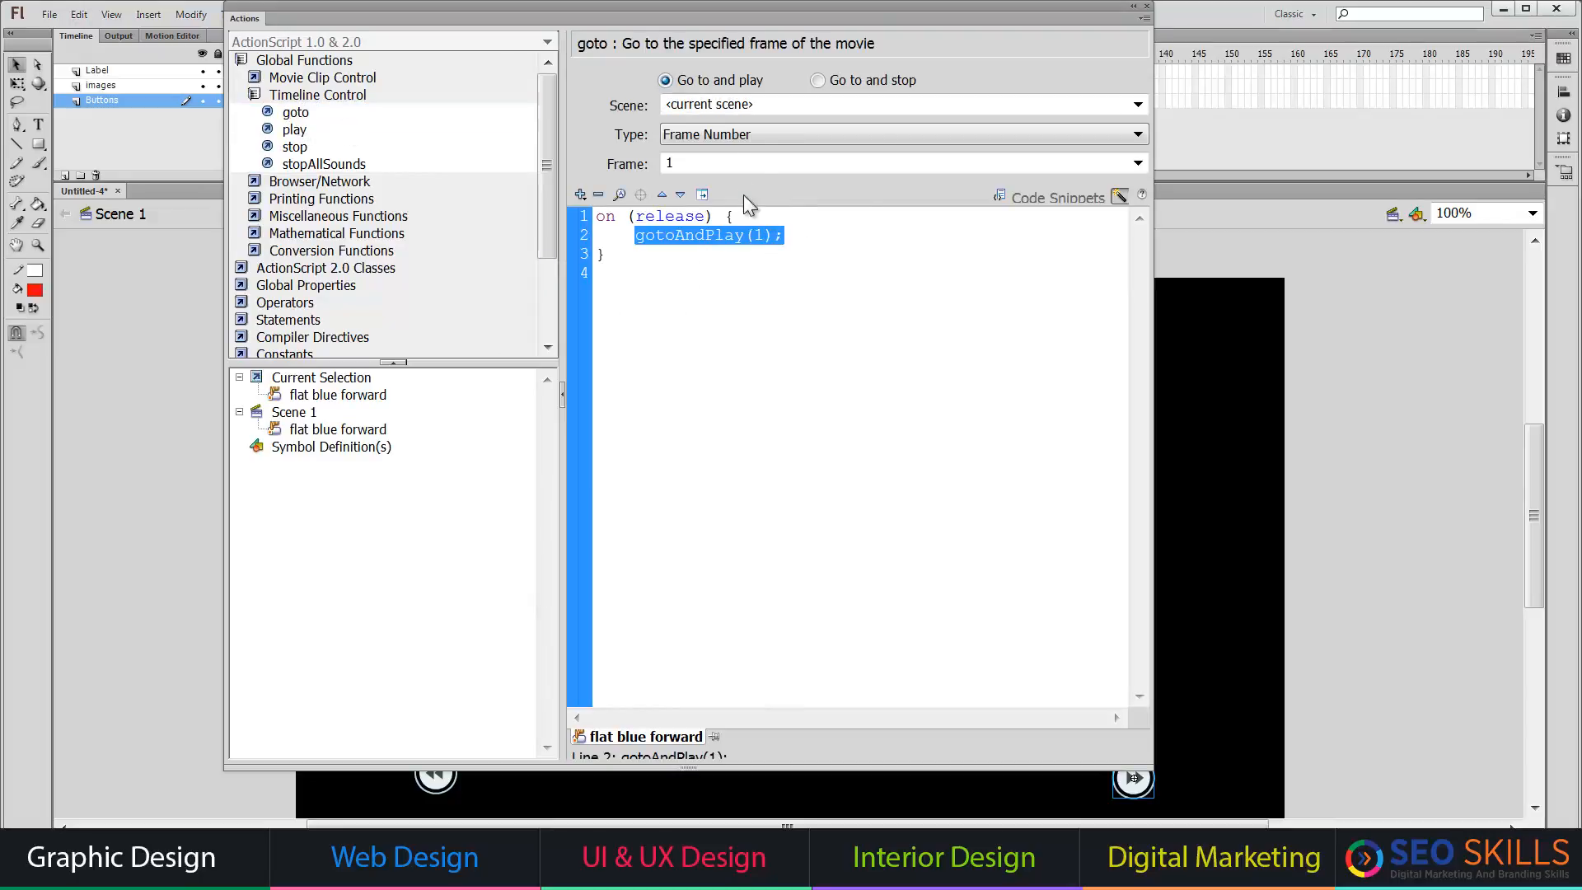
{"action": "left_click", "coordinate": [675, 142]}
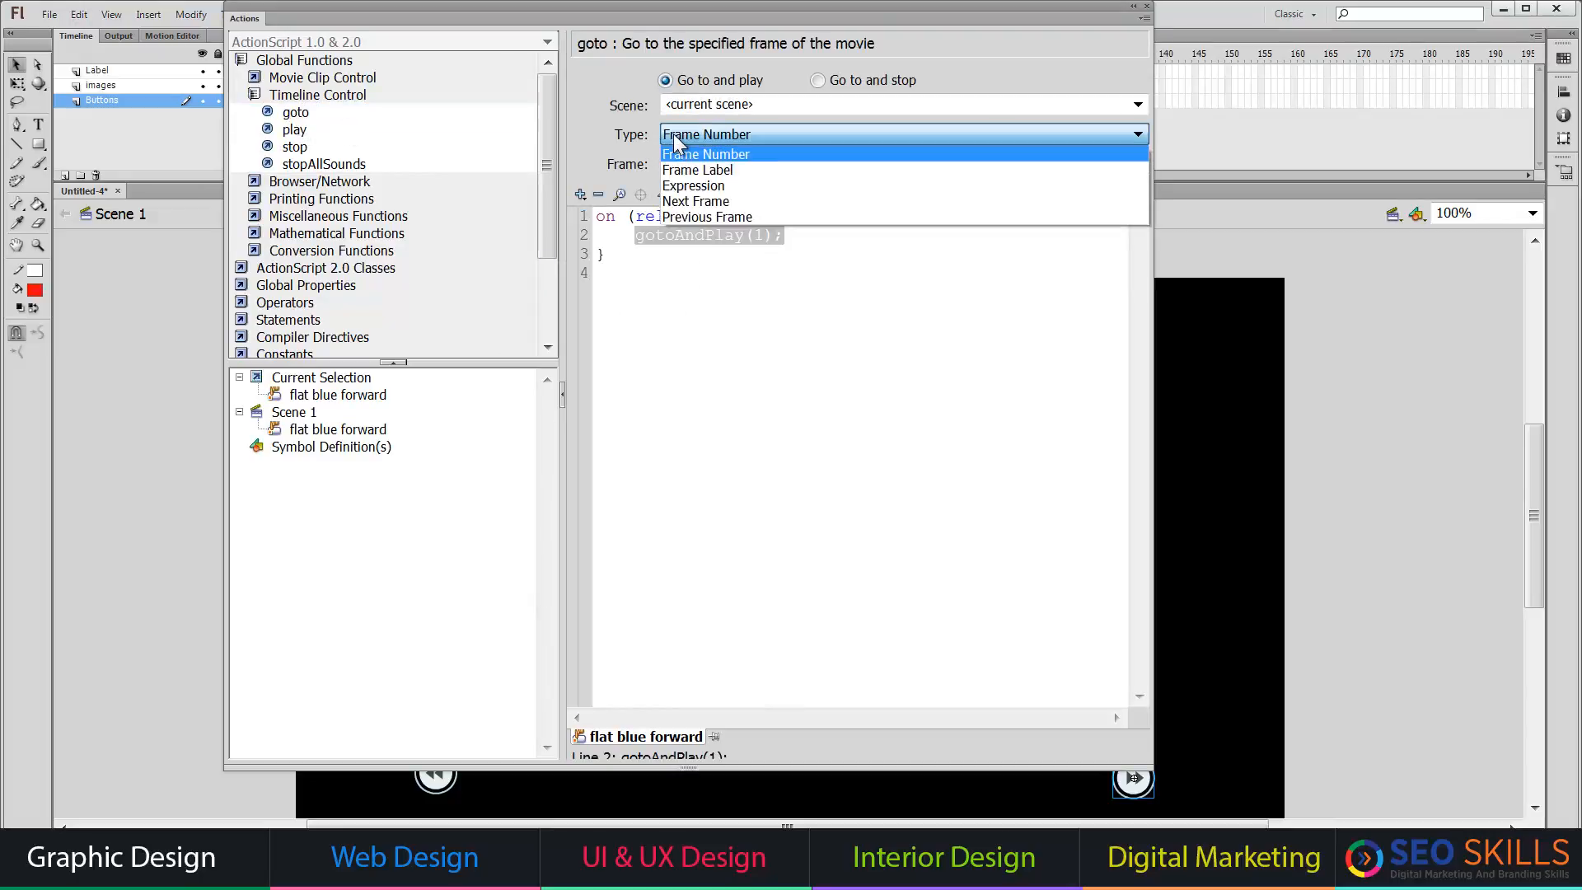
{"action": "left_click", "coordinate": [717, 199]}
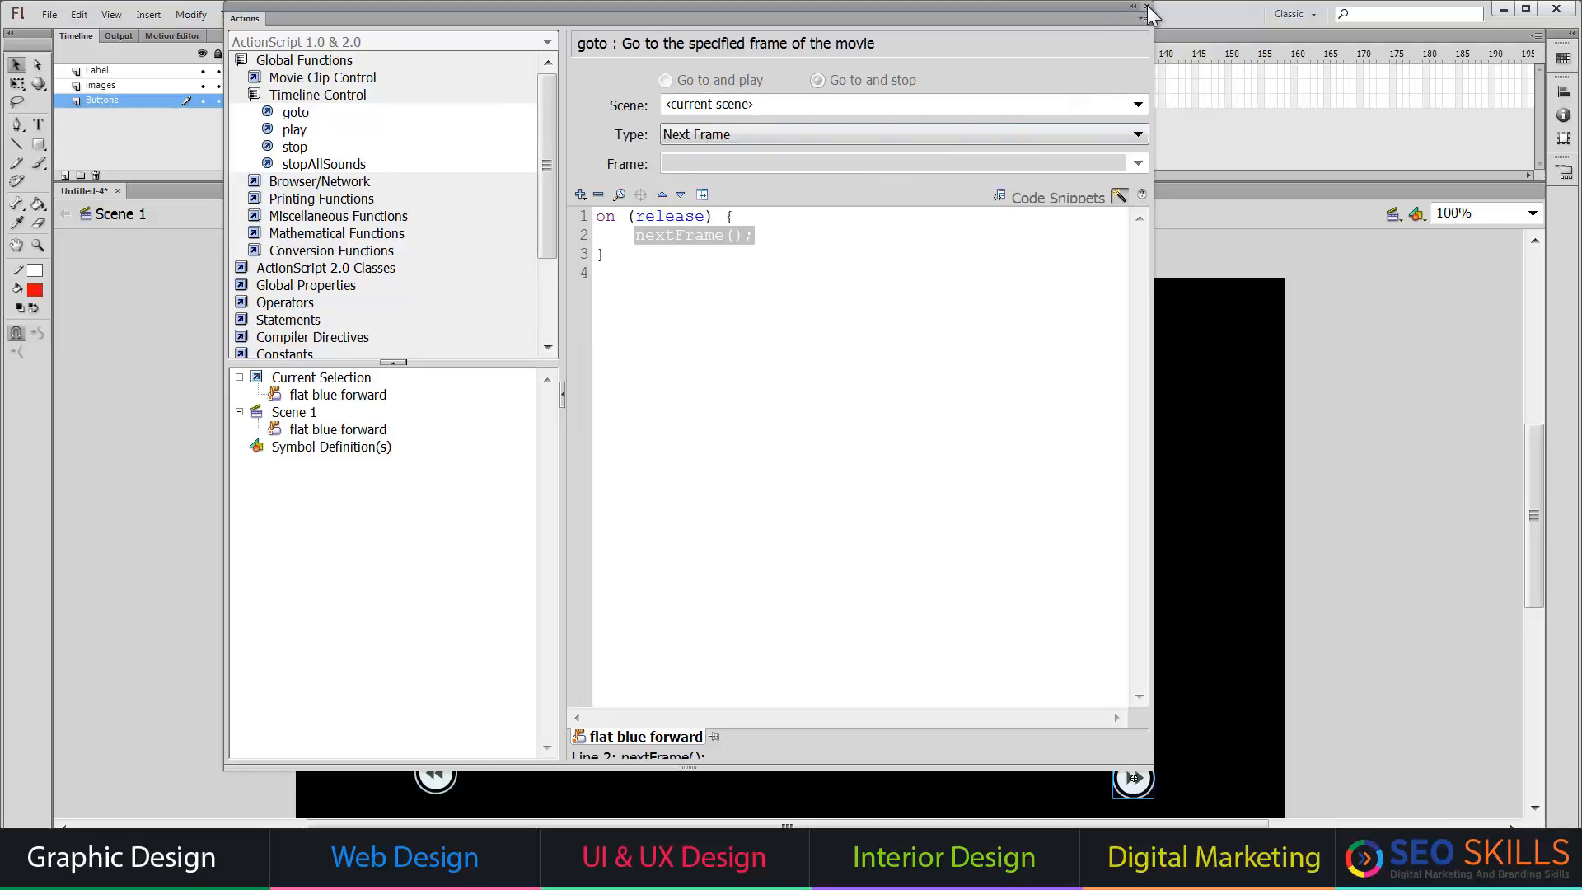
- Add a goto action to the back button in the Actions editor and set its type to Previous Frame
{"action": "left_click", "coordinate": [1147, 6]}
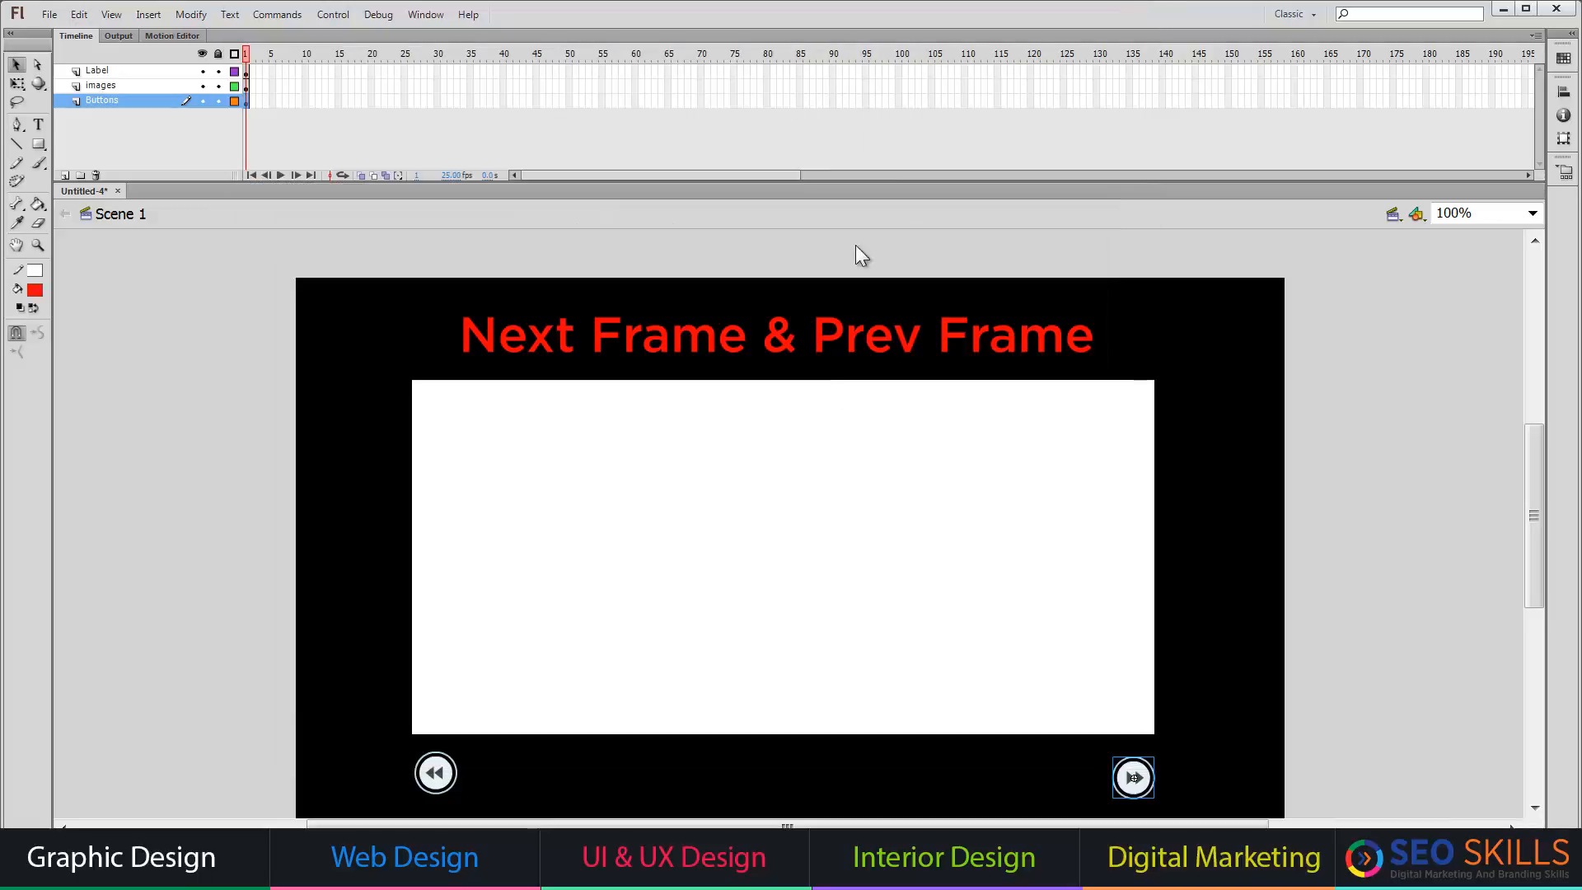
{"action": "left_click", "coordinate": [435, 779]}
{"action": "left_click", "coordinate": [426, 14]}
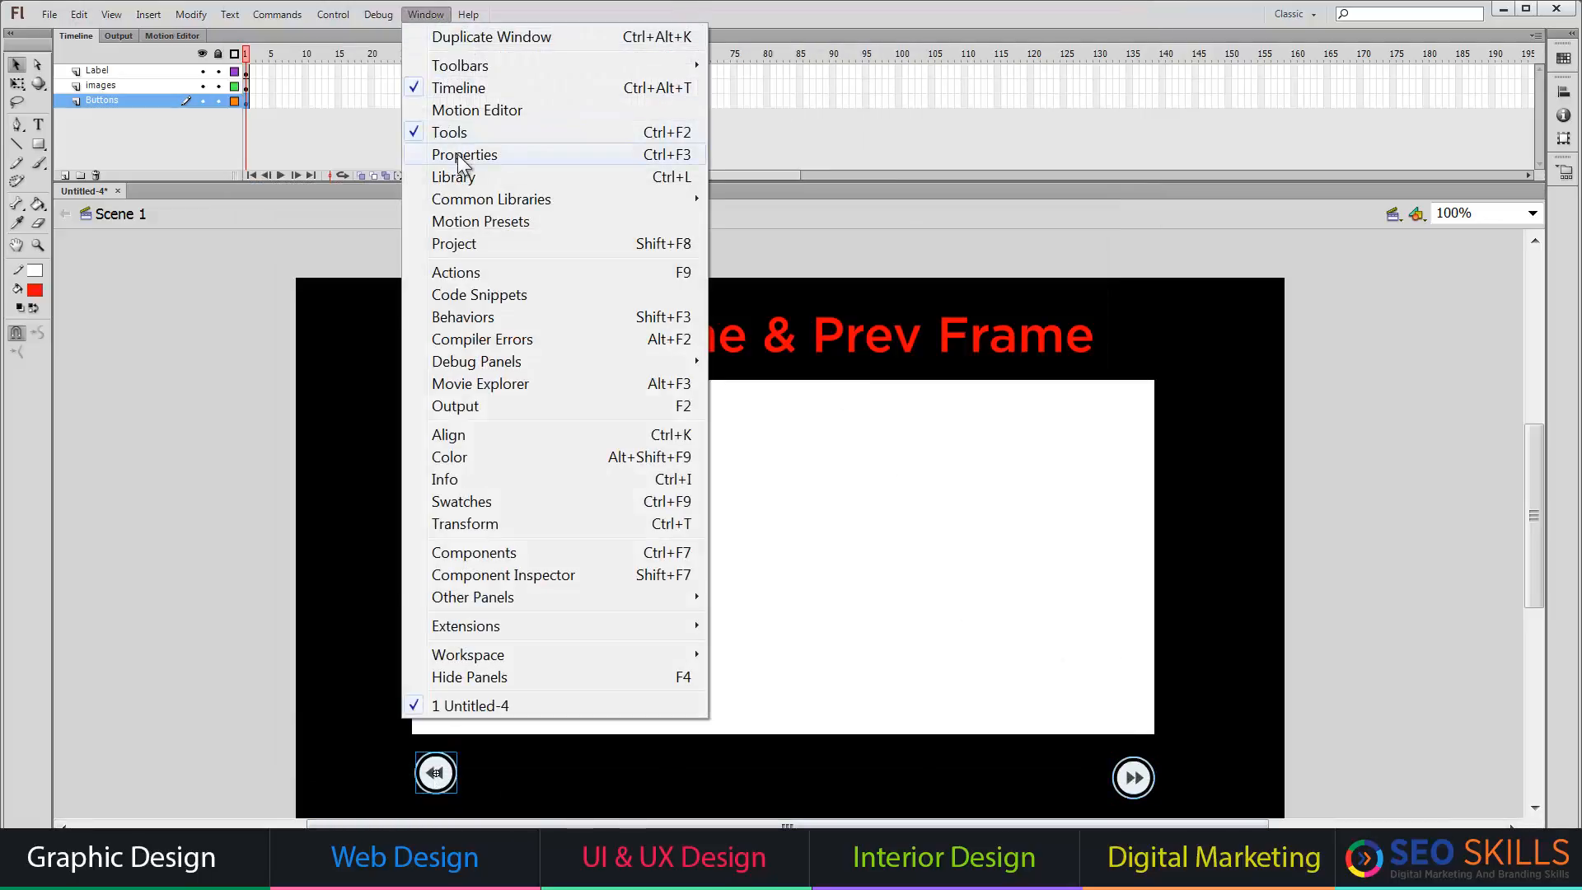
{"action": "left_click", "coordinate": [457, 273]}
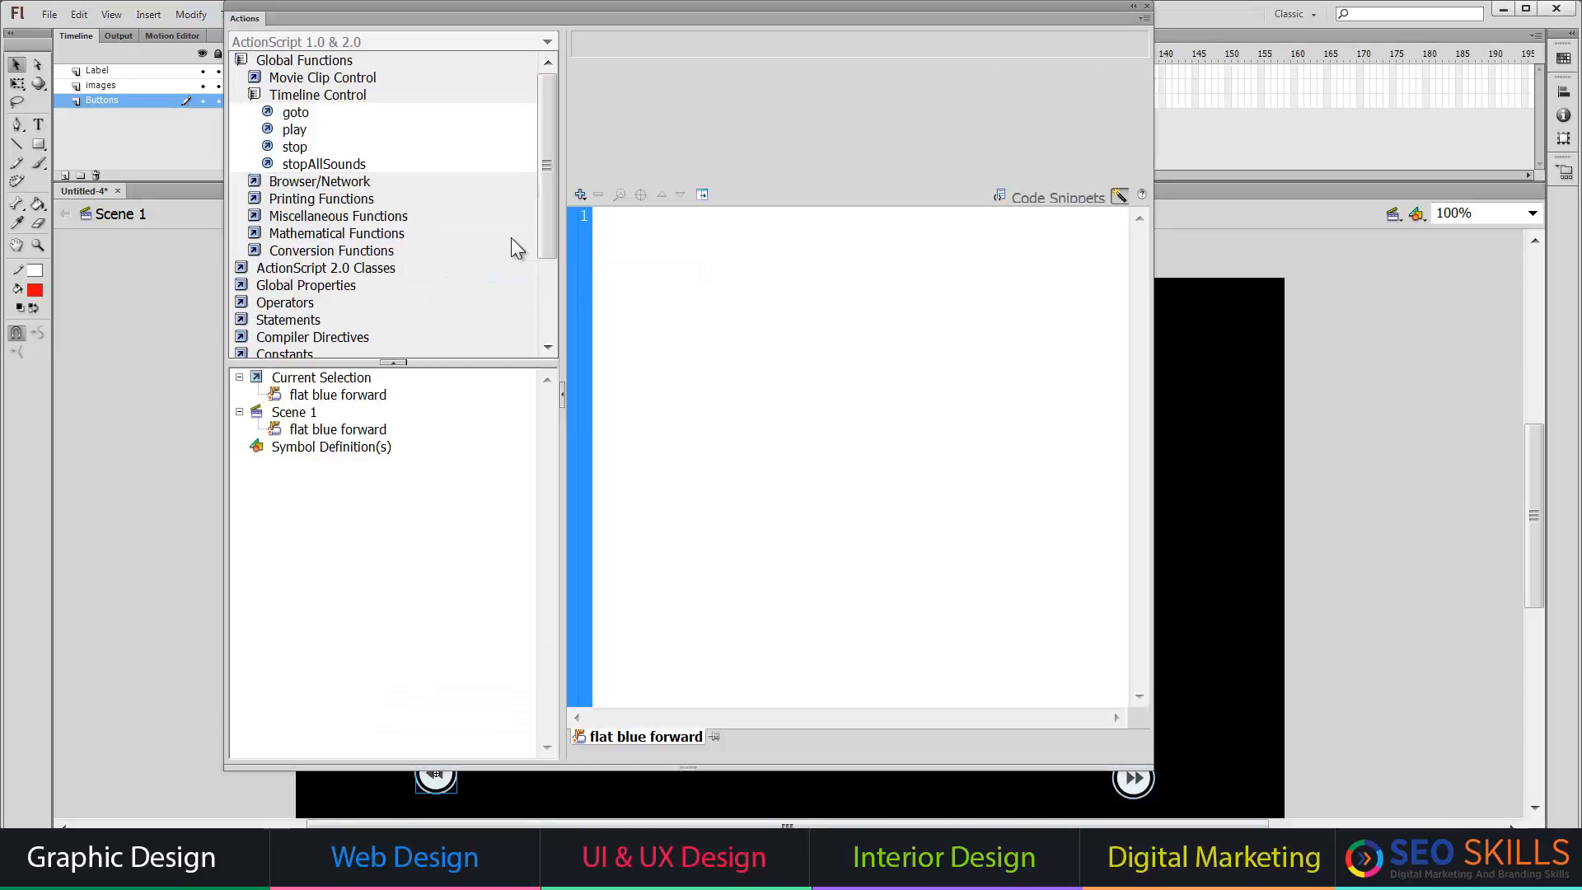
{"action": "double_click", "coordinate": [295, 112]}
{"action": "left_click", "coordinate": [754, 136]}
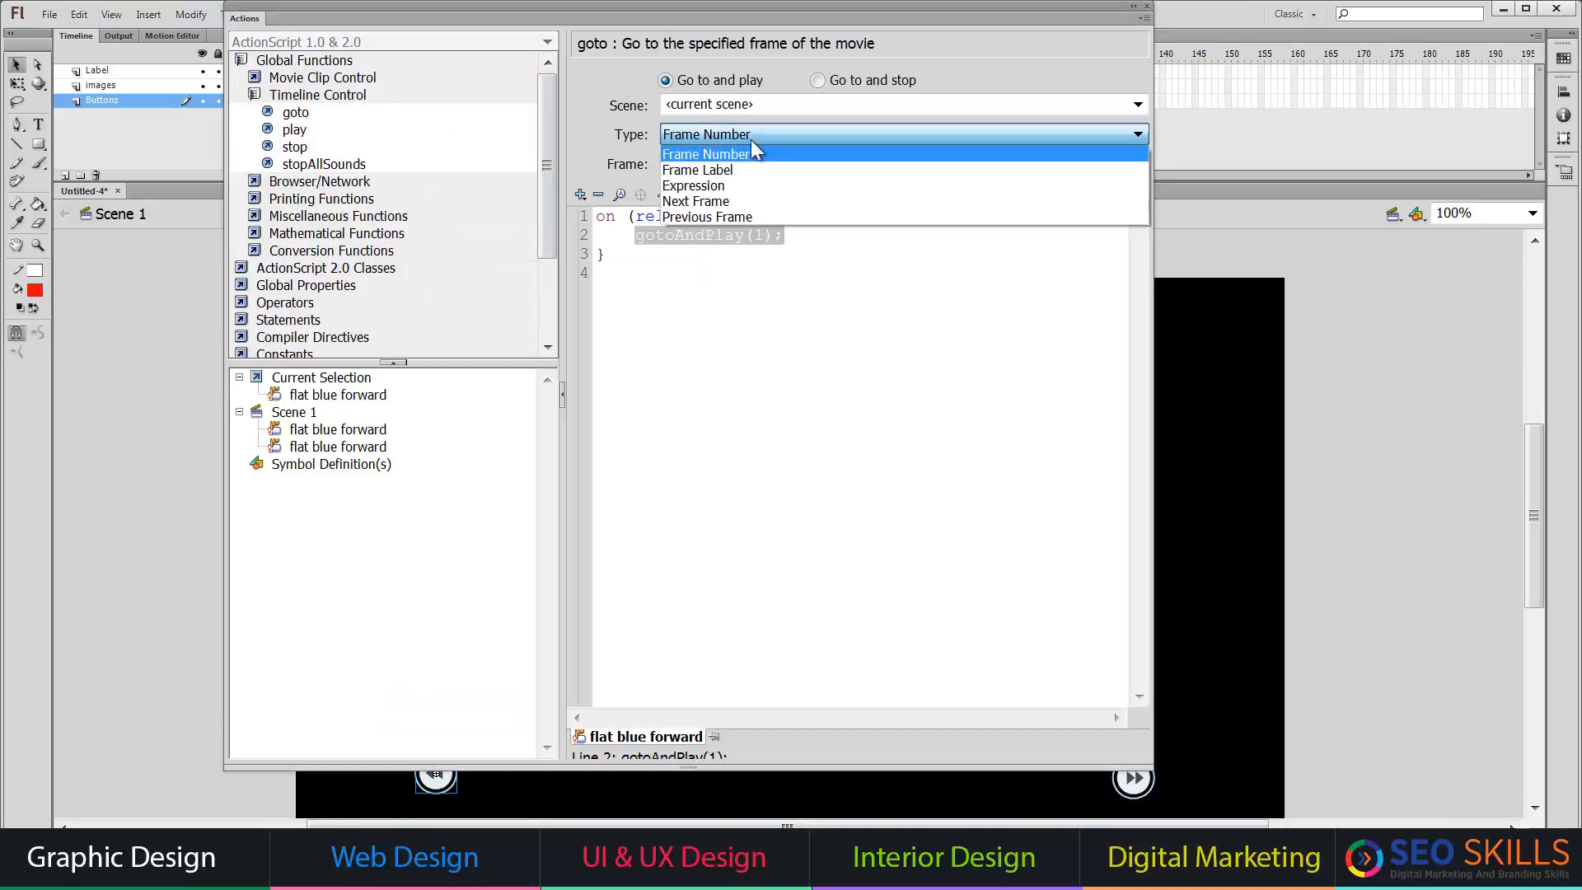
{"action": "left_click", "coordinate": [698, 218]}
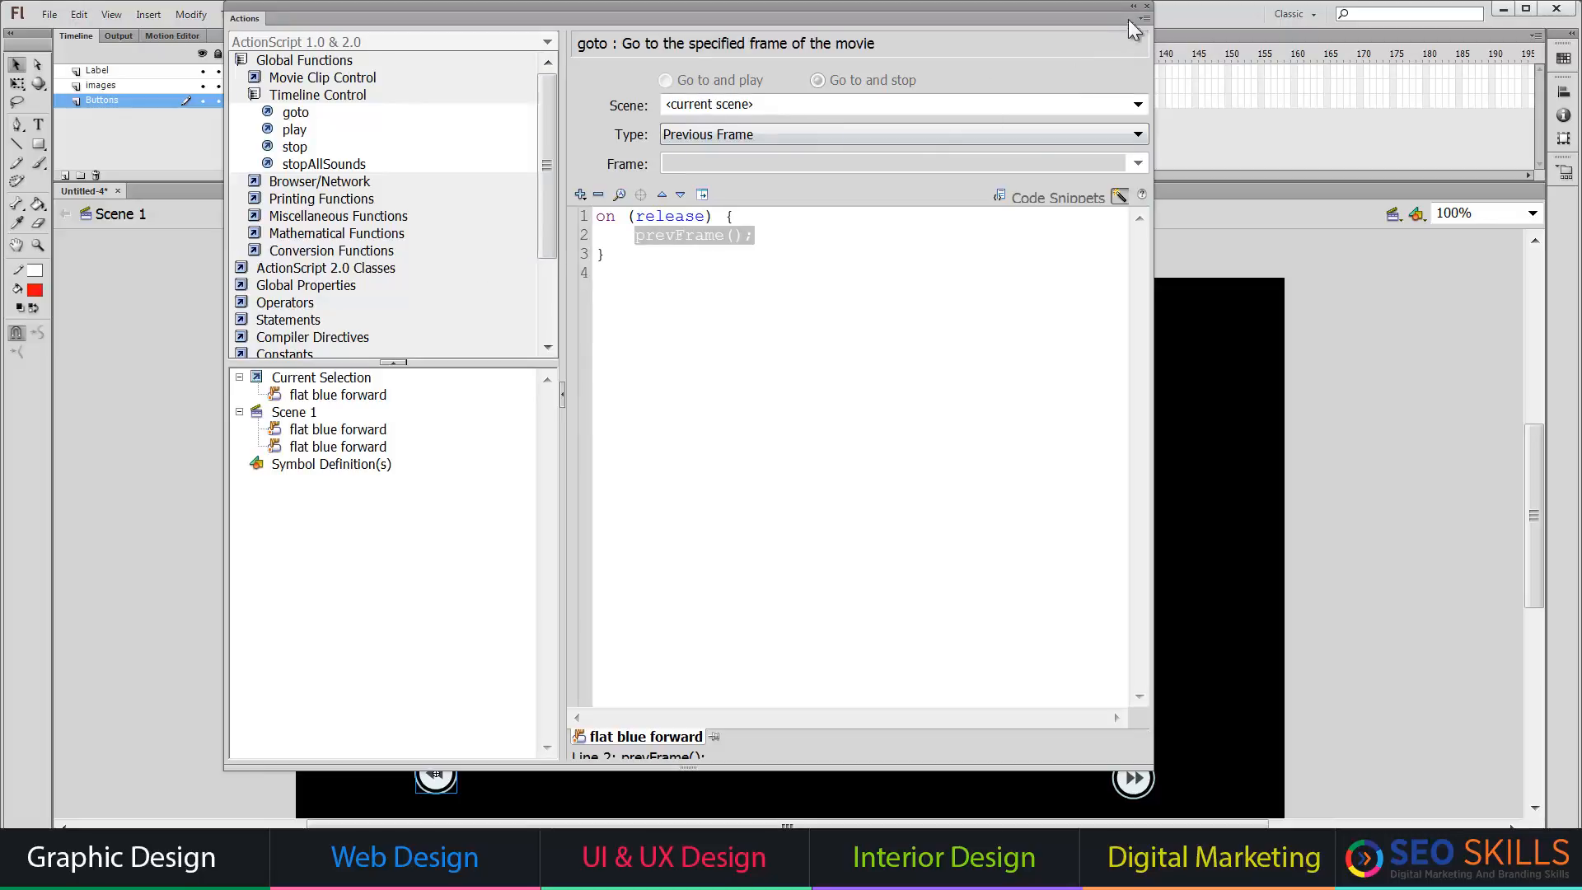
{"action": "left_click", "coordinate": [1148, 9]}
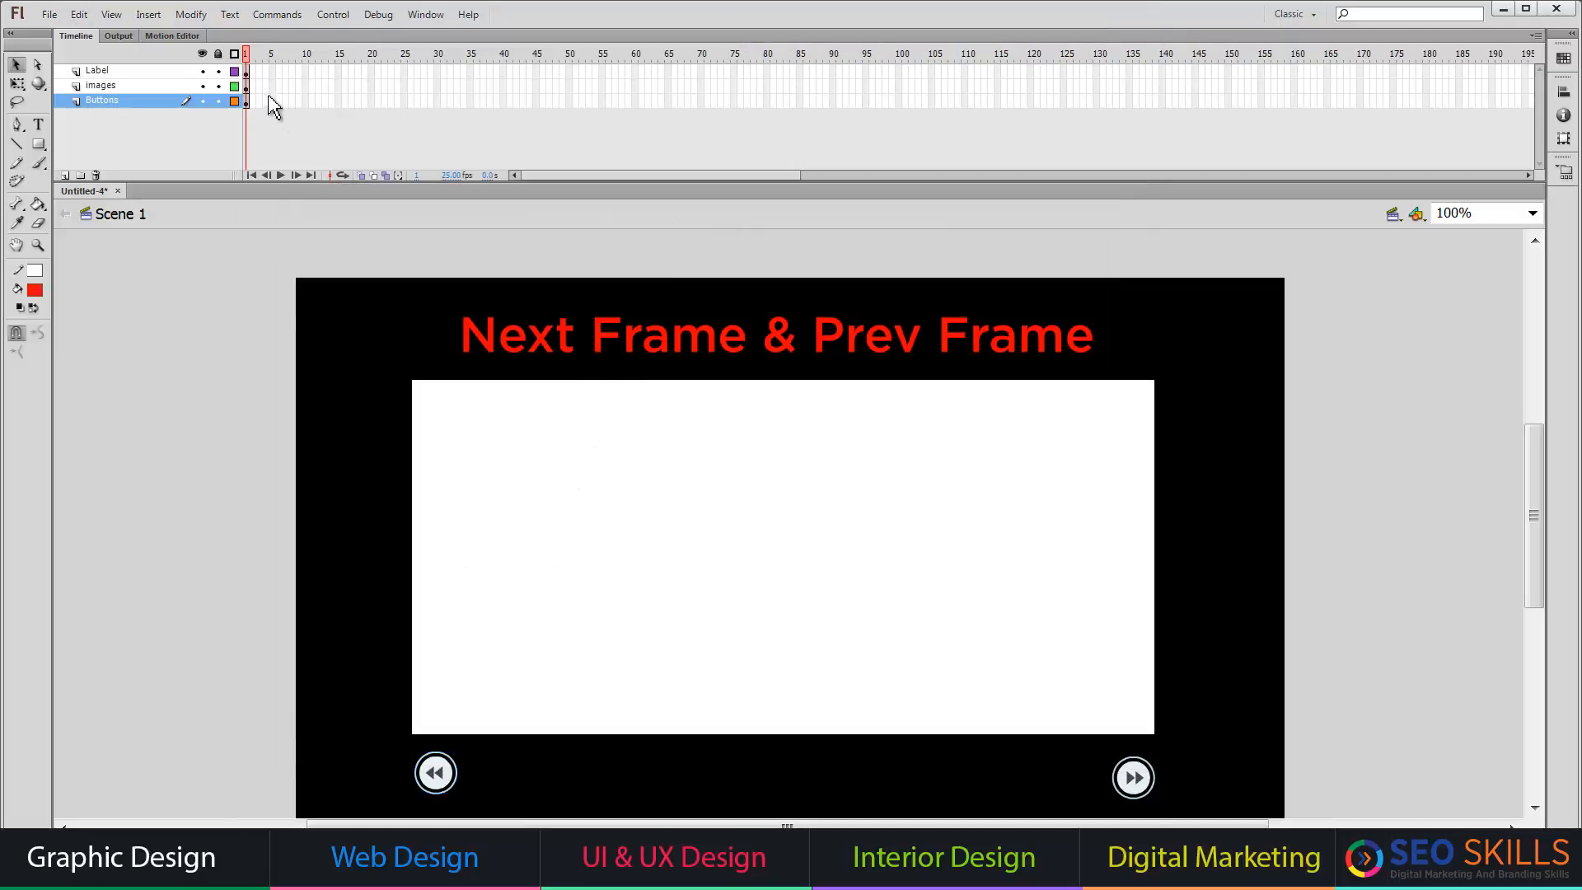
- Fill the white rectangle in frame 1 of the images layer with the blue sky and green hills bitmap
{"action": "left_click", "coordinate": [249, 86]}
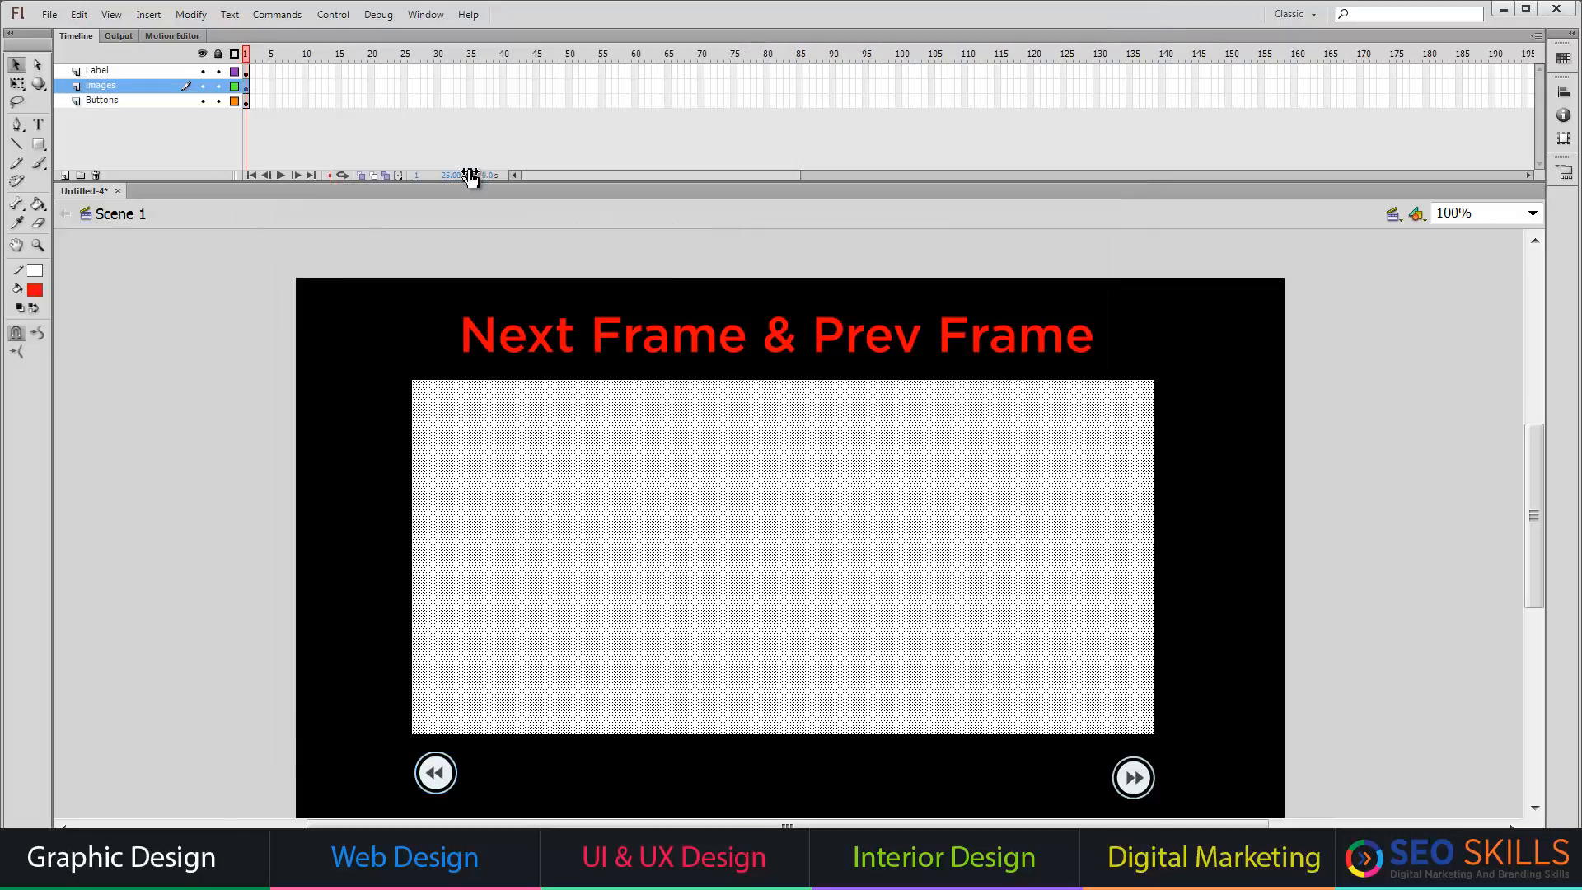
{"action": "left_click", "coordinate": [433, 14]}
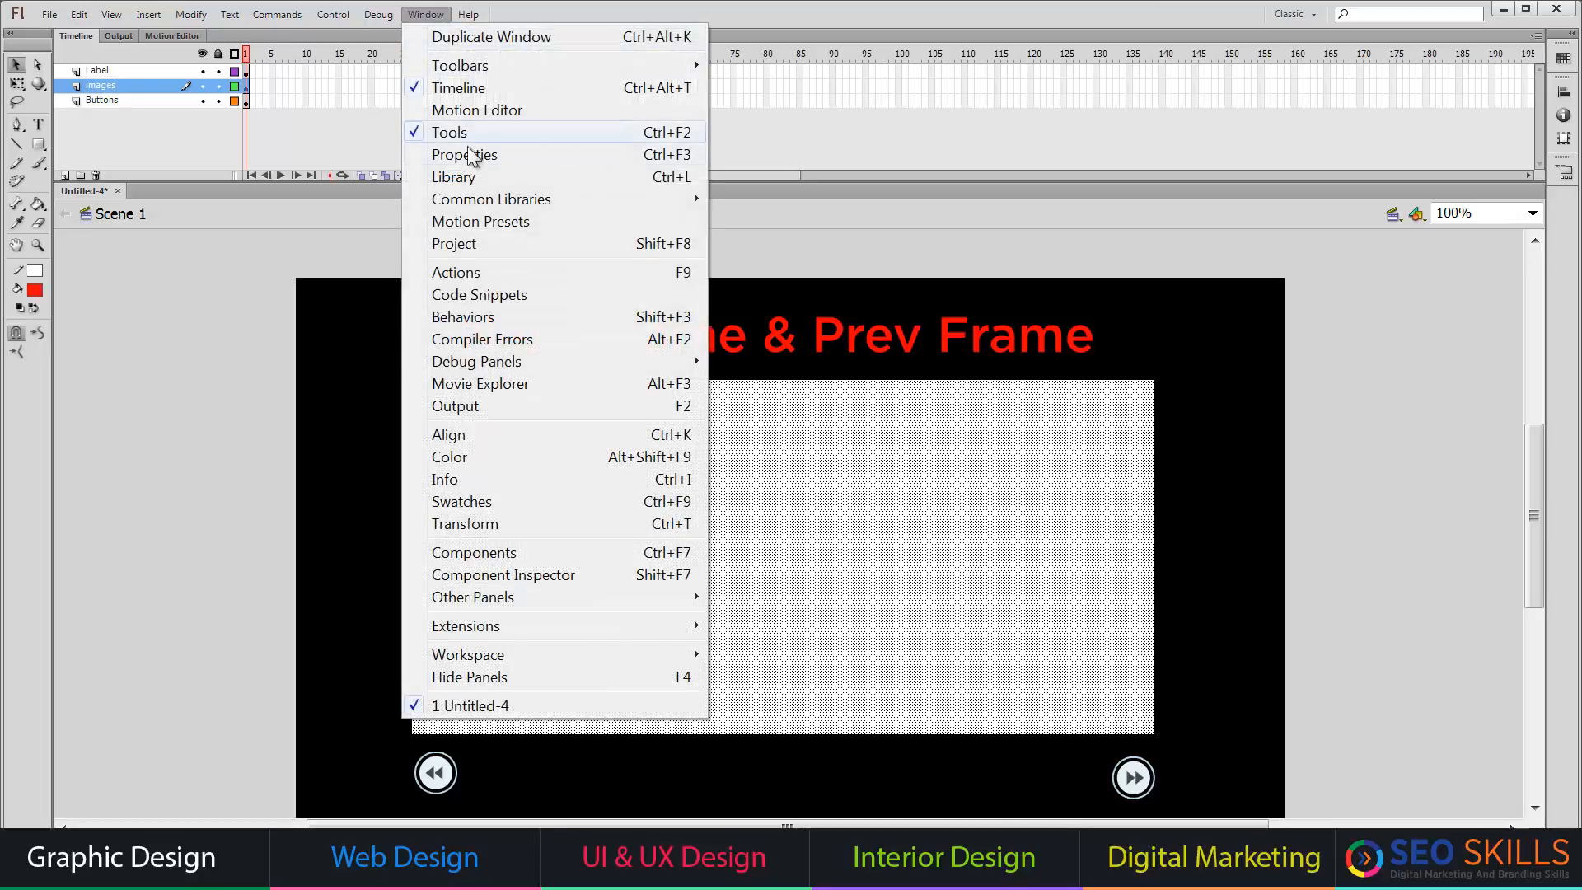
{"action": "left_click", "coordinate": [35, 290]}
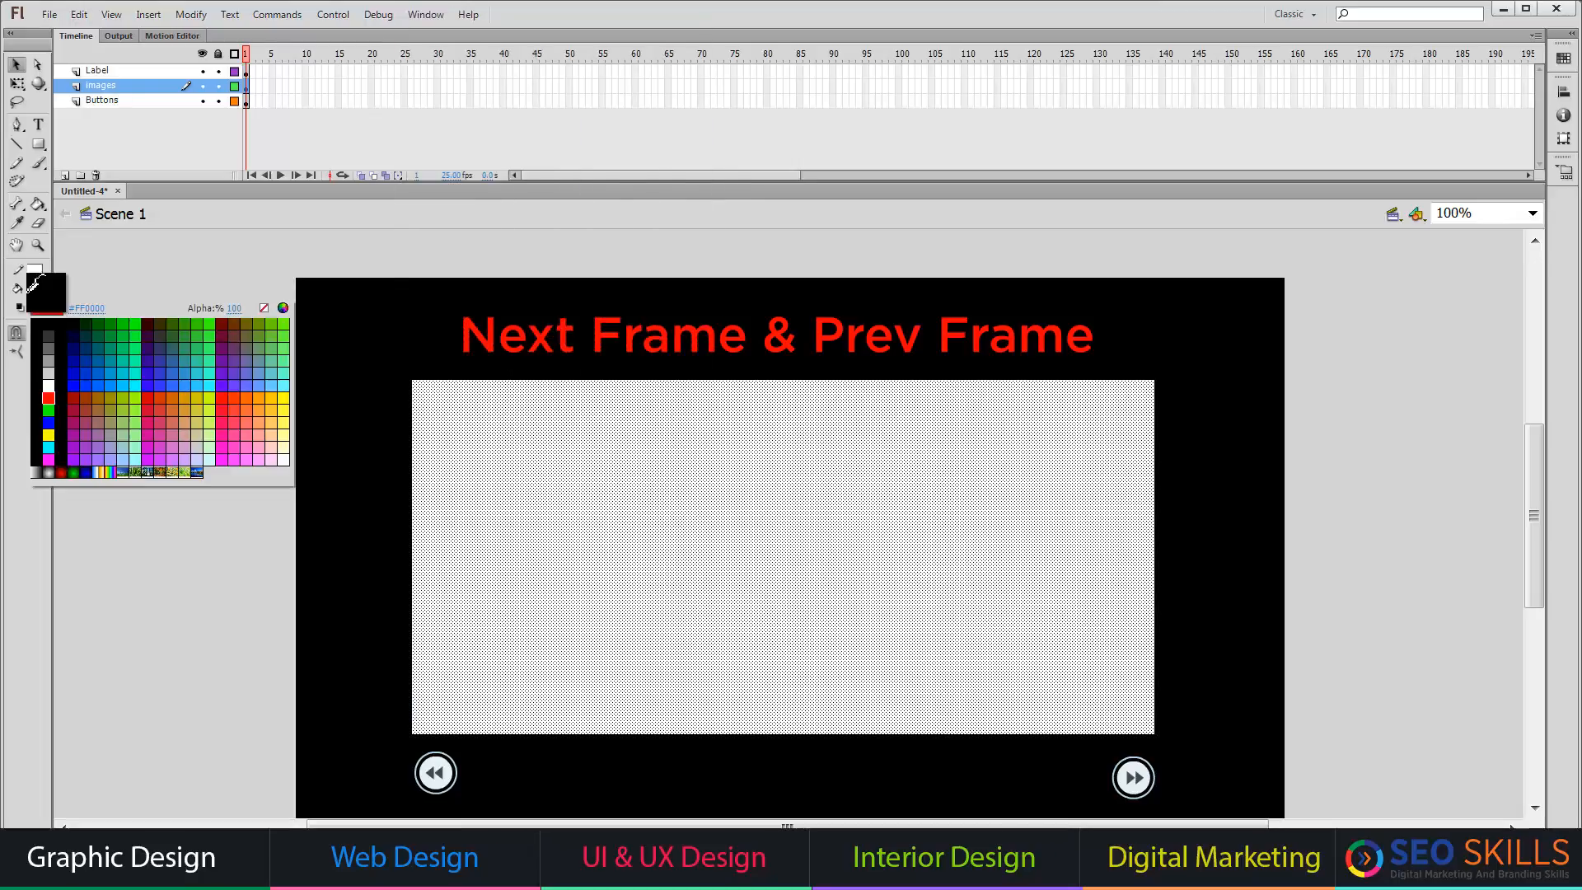
{"action": "left_click", "coordinate": [132, 472]}
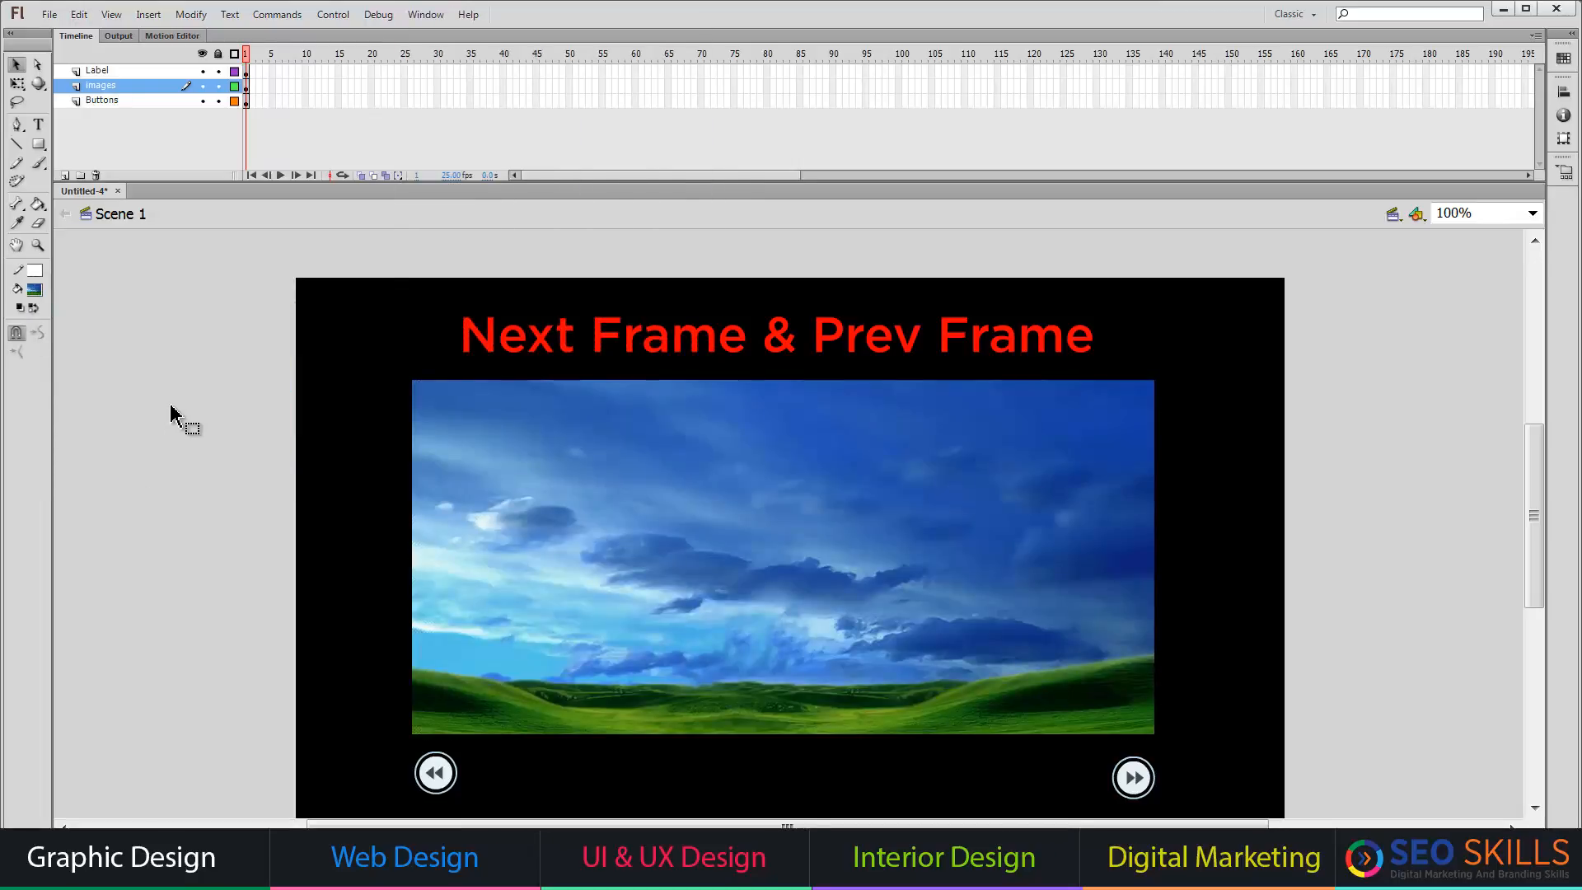
- Extend the layers to frame 2, add a keyframe on the images layer and fill its rectangle with the green grass bitmap
{"action": "key", "text": "F5"}
{"action": "key", "text": "F6"}
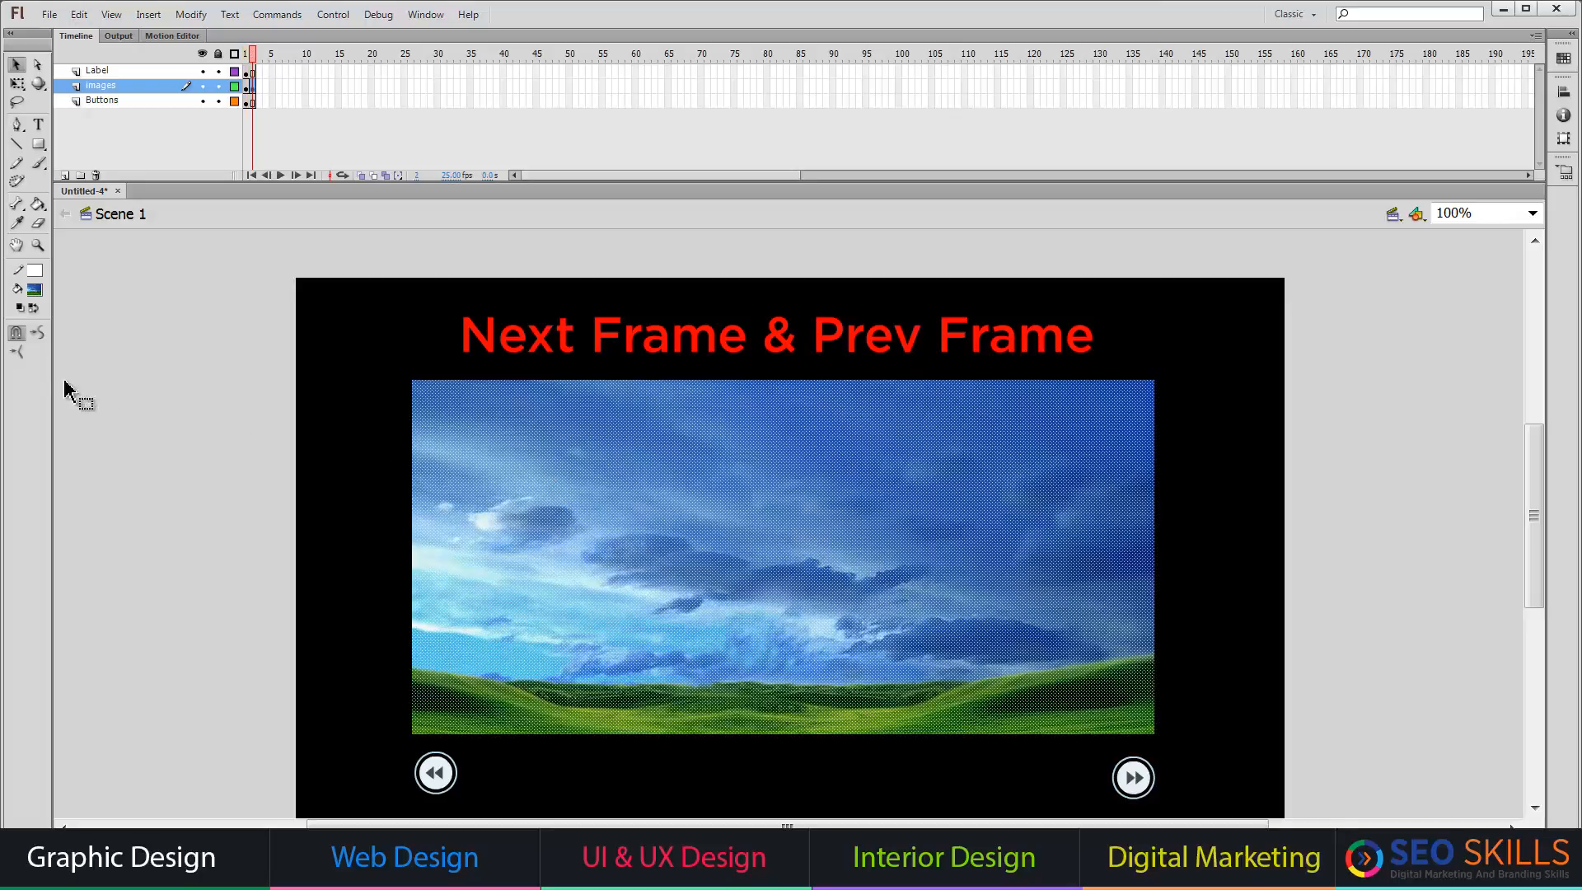
{"action": "left_click", "coordinate": [37, 292]}
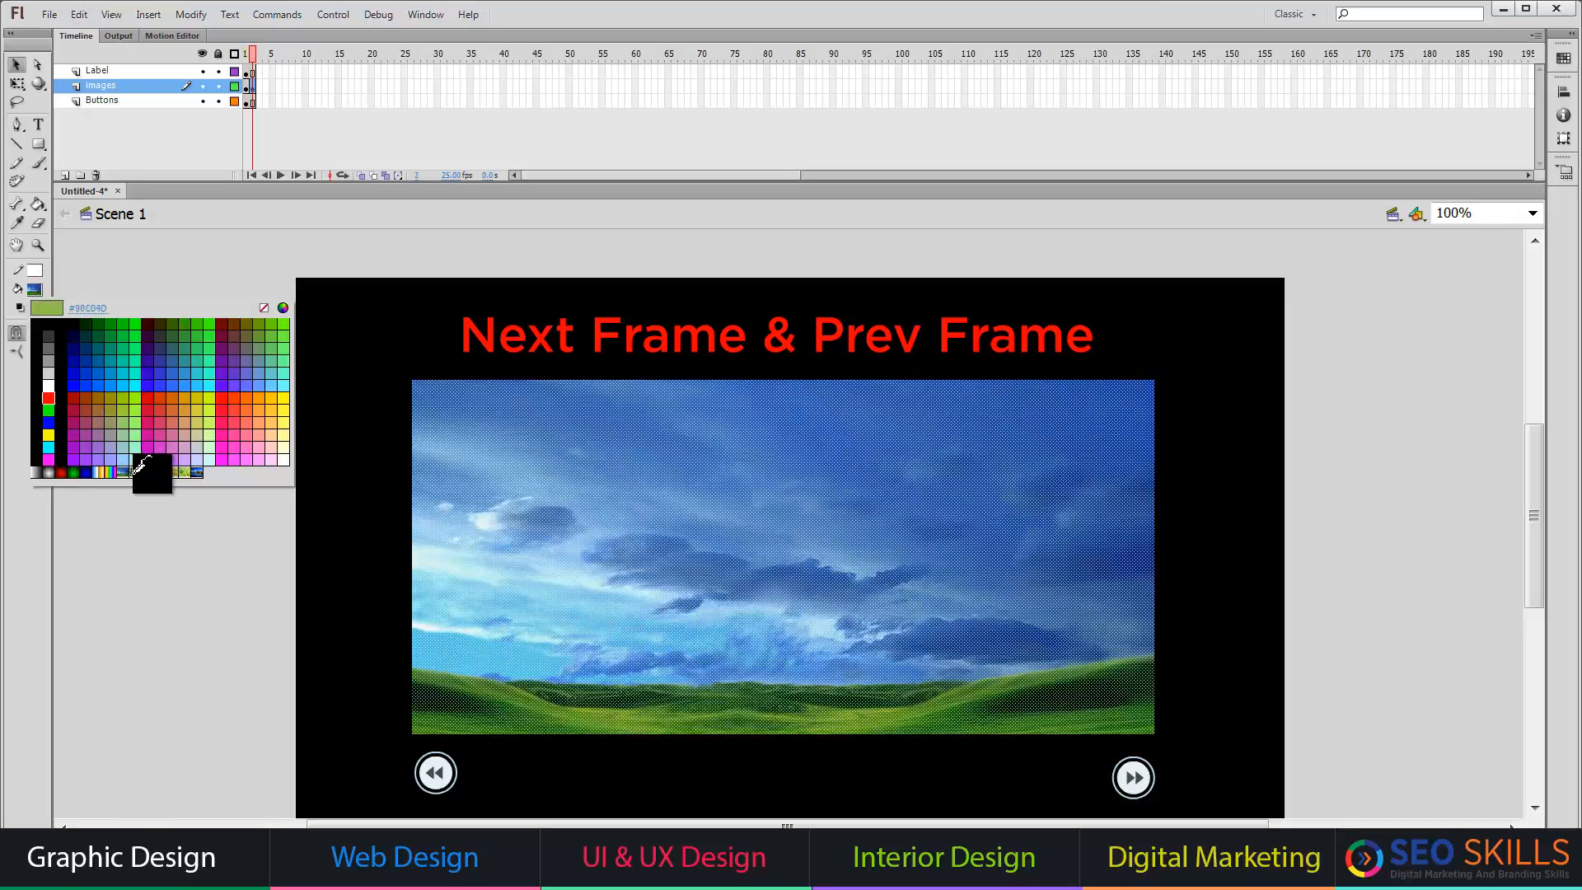
{"action": "left_click", "coordinate": [138, 470]}
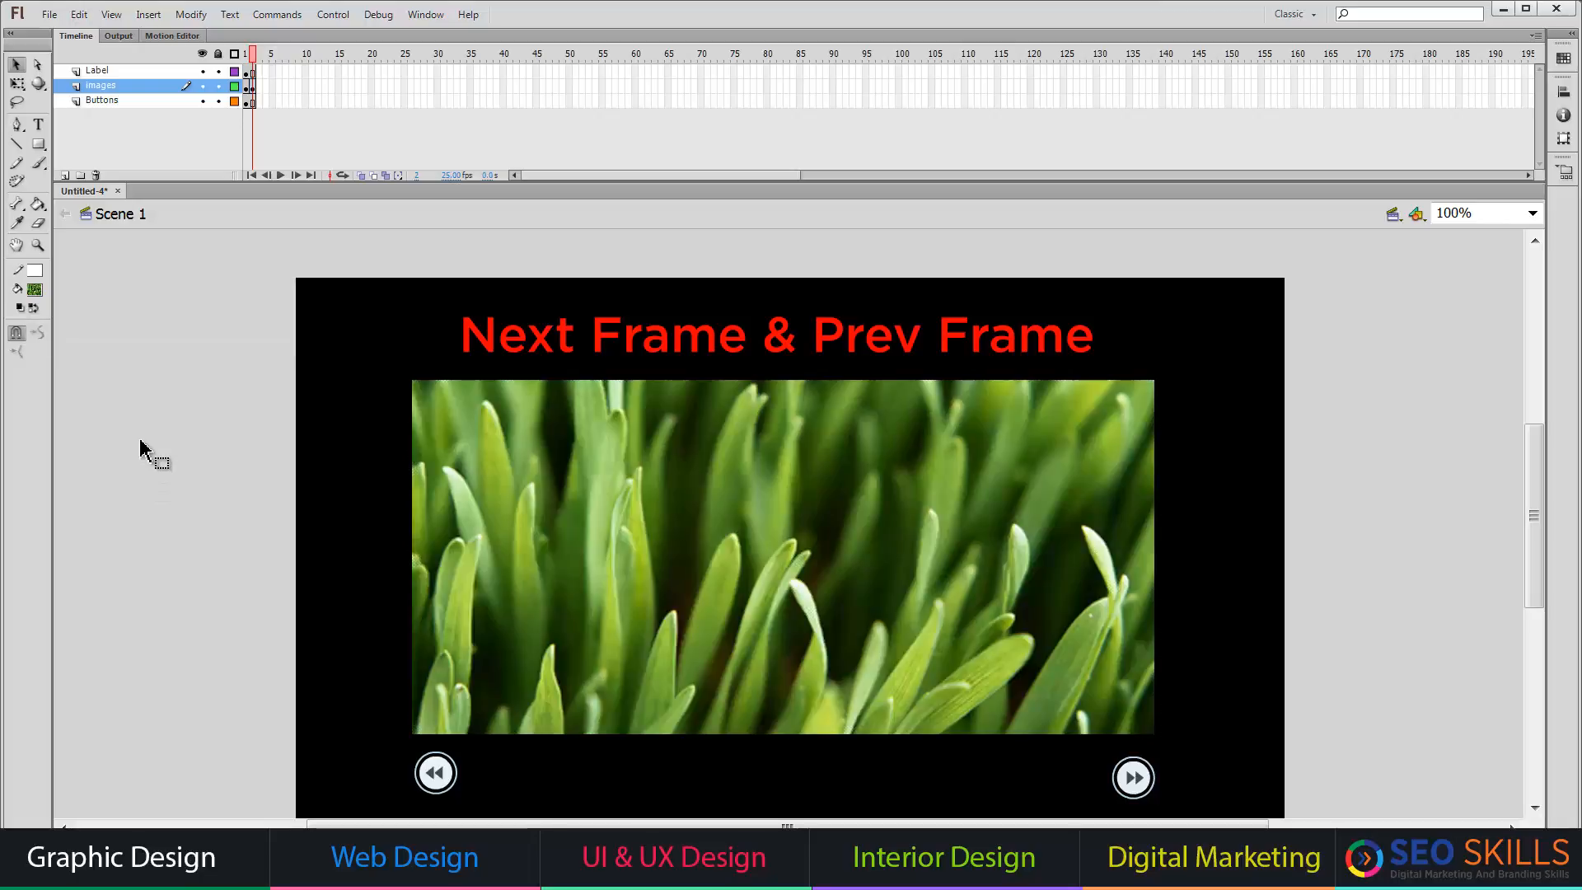
- Extend the layers to frame 3, add a keyframe on the images layer and fill its rectangle with the tall forest trees bitmap
{"action": "key", "text": "F5"}
{"action": "key", "text": "F6"}
{"action": "left_click", "coordinate": [587, 458]}
{"action": "left_click", "coordinate": [36, 290]}
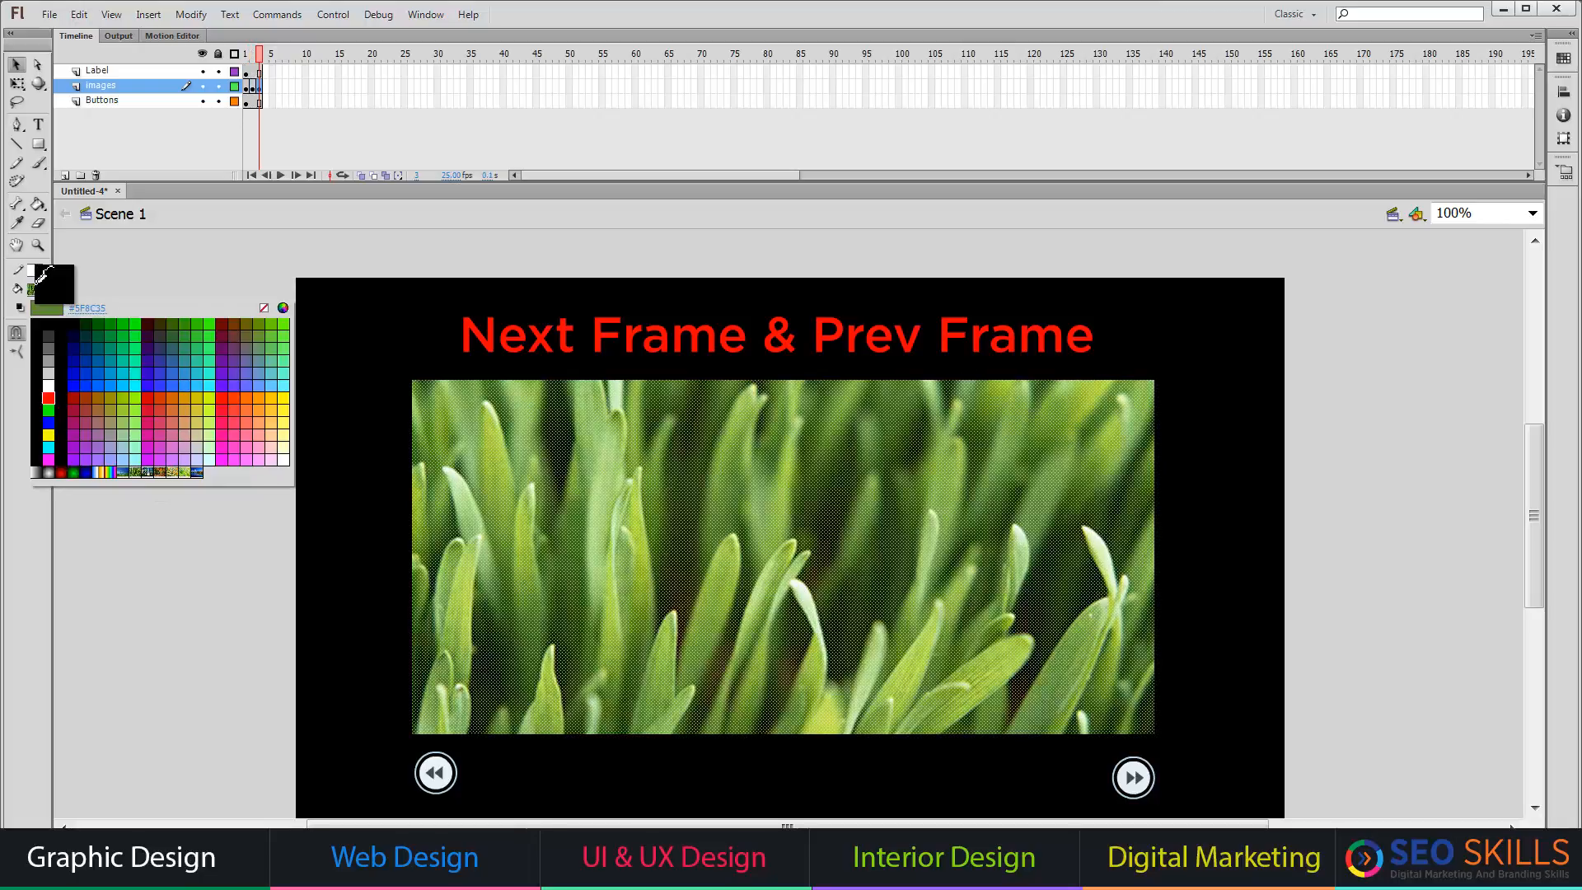
{"action": "left_click", "coordinate": [152, 470]}
{"action": "left_click", "coordinate": [151, 410]}
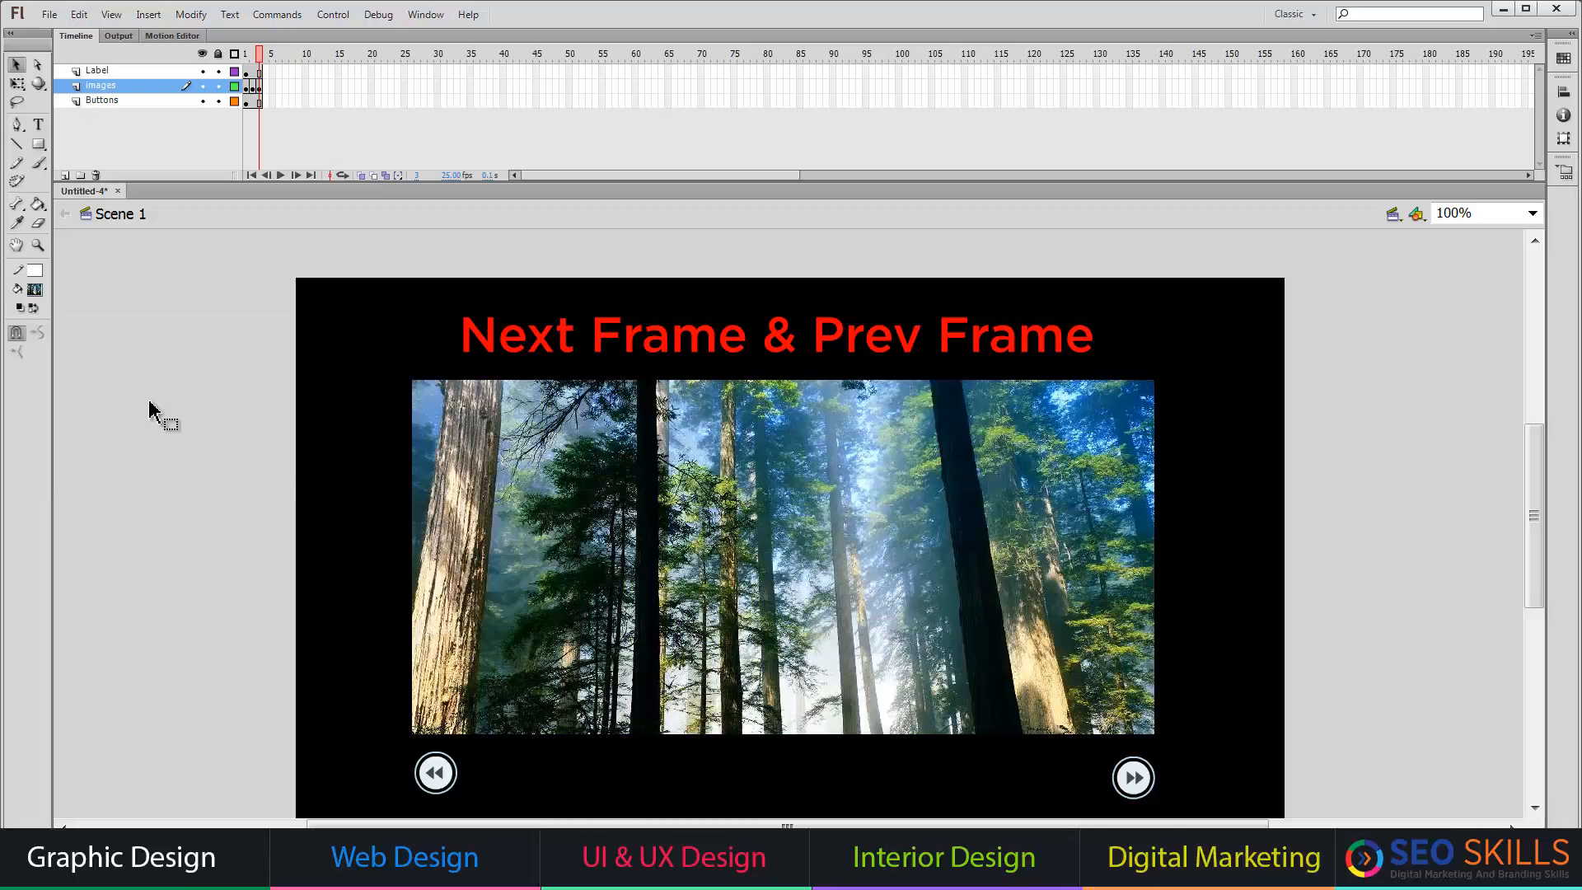
- Add image keyframes at frames 4 and 5, filling the rectangles with the autumn forest path and the orange maple leaves bitmaps
{"action": "key", "text": "F6"}
{"action": "left_click", "coordinate": [486, 416]}
{"action": "left_click", "coordinate": [36, 290]}
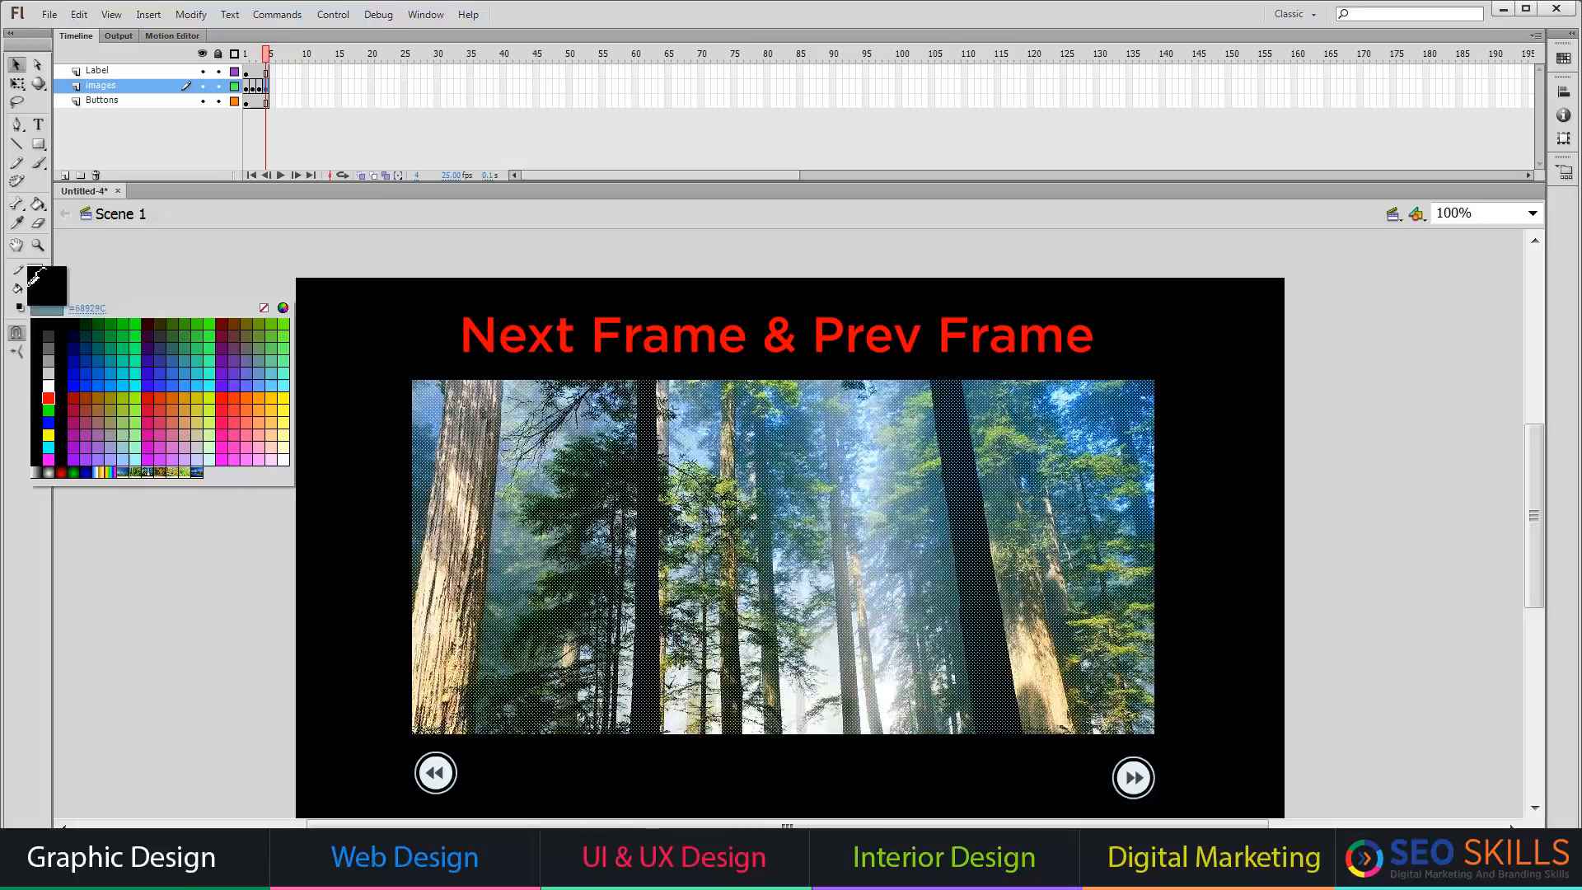
{"action": "left_click", "coordinate": [159, 472]}
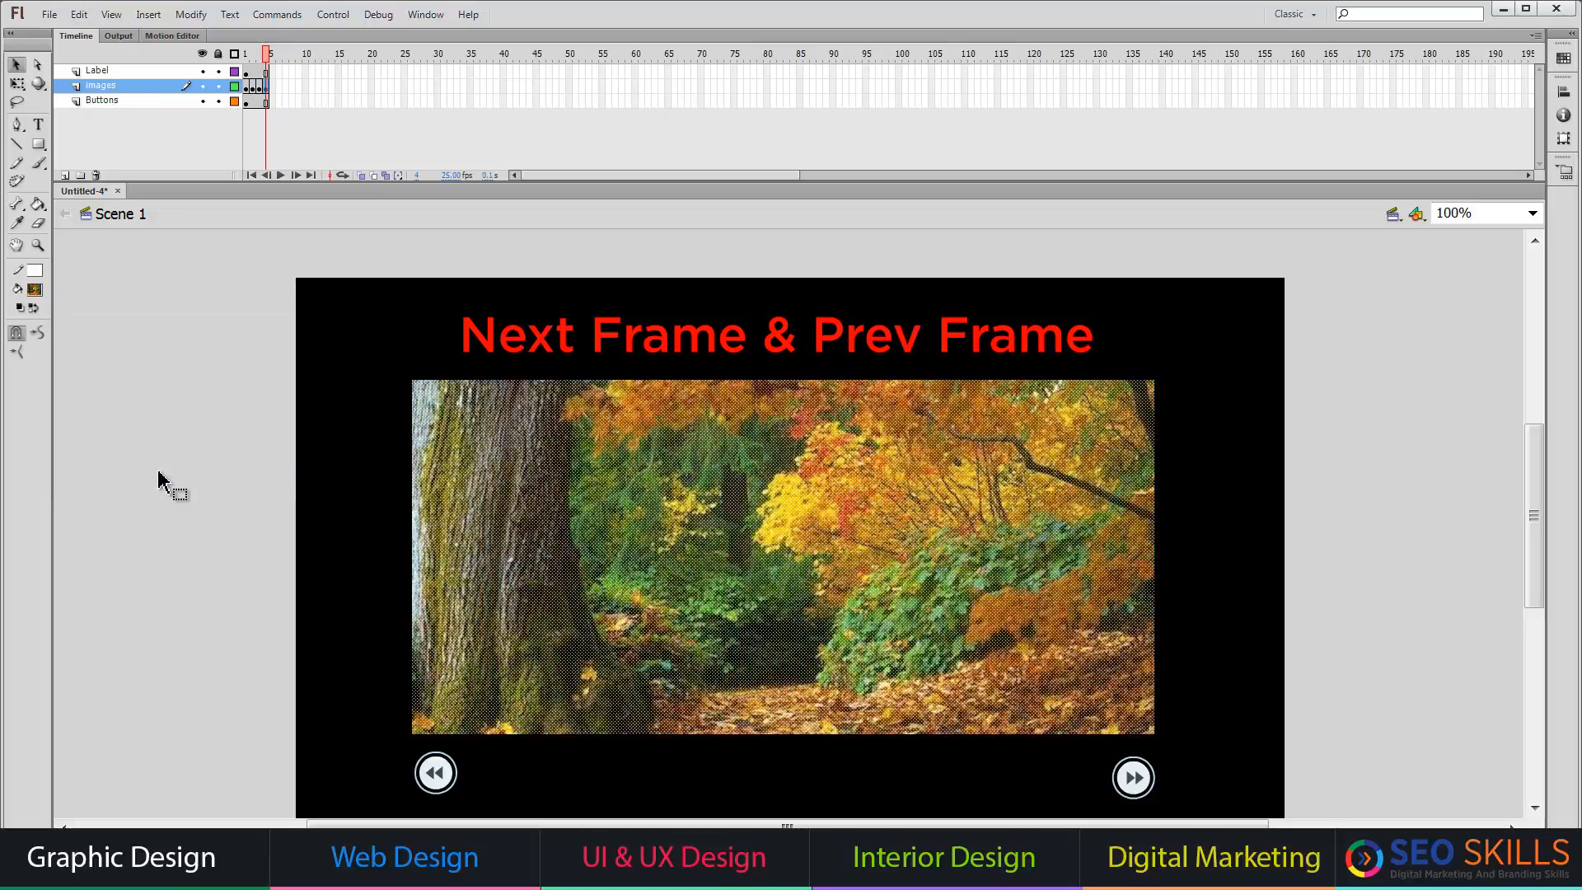
{"action": "key", "text": "F6"}
{"action": "left_click", "coordinate": [37, 290]}
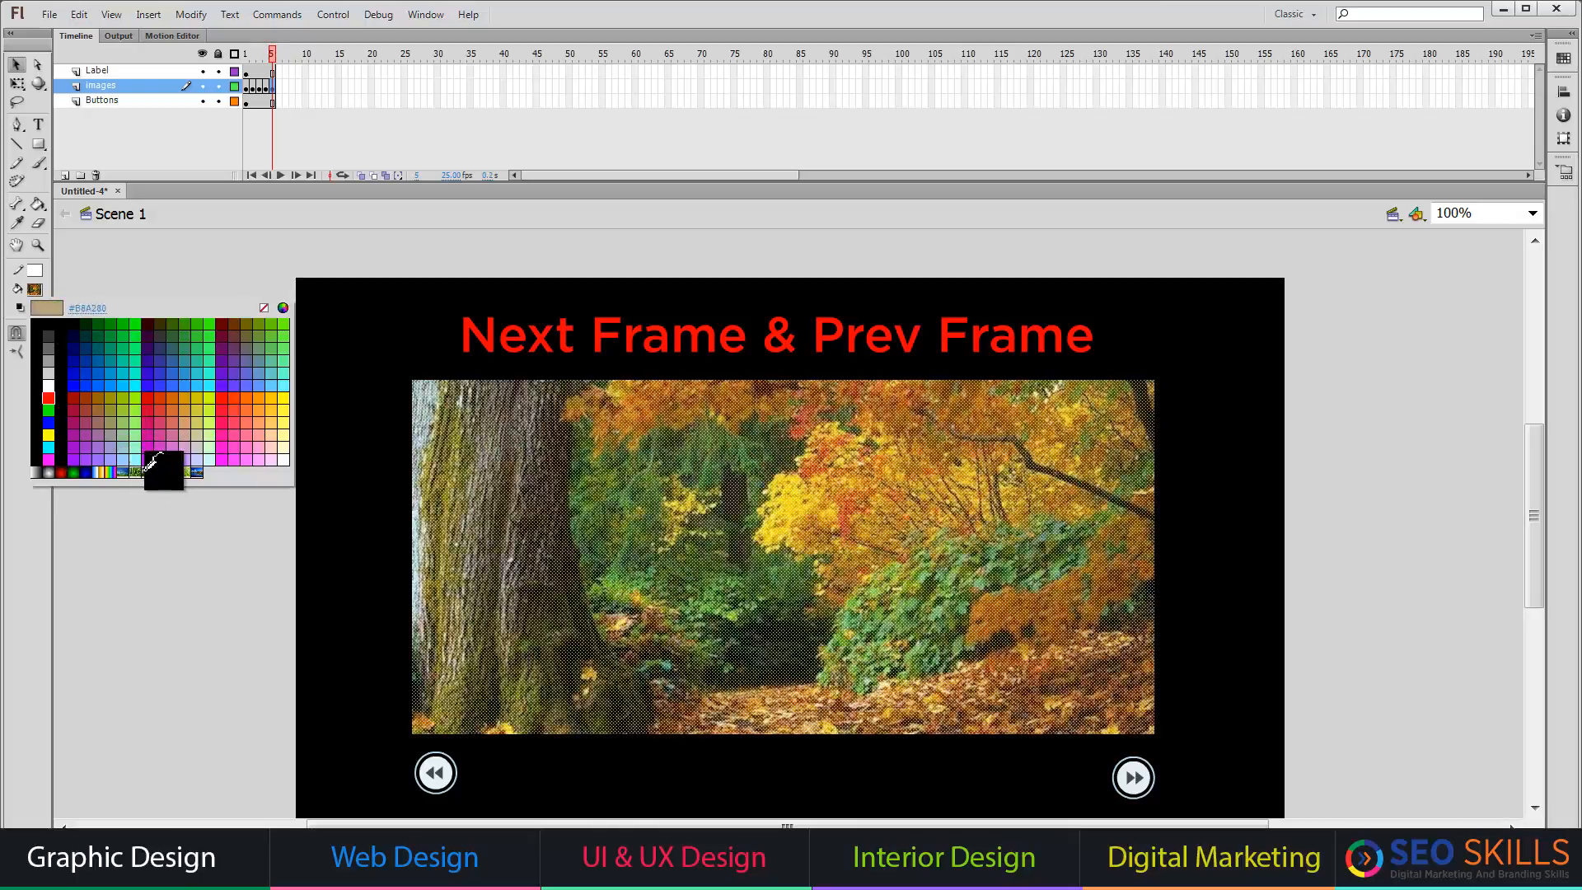
{"action": "left_click", "coordinate": [173, 472]}
- Add image keyframes at frames 6 and 7, filling the rectangles with the green fern leaf and the lake landscape bitmaps
{"action": "key", "text": "F6"}
{"action": "left_click", "coordinate": [36, 290]}
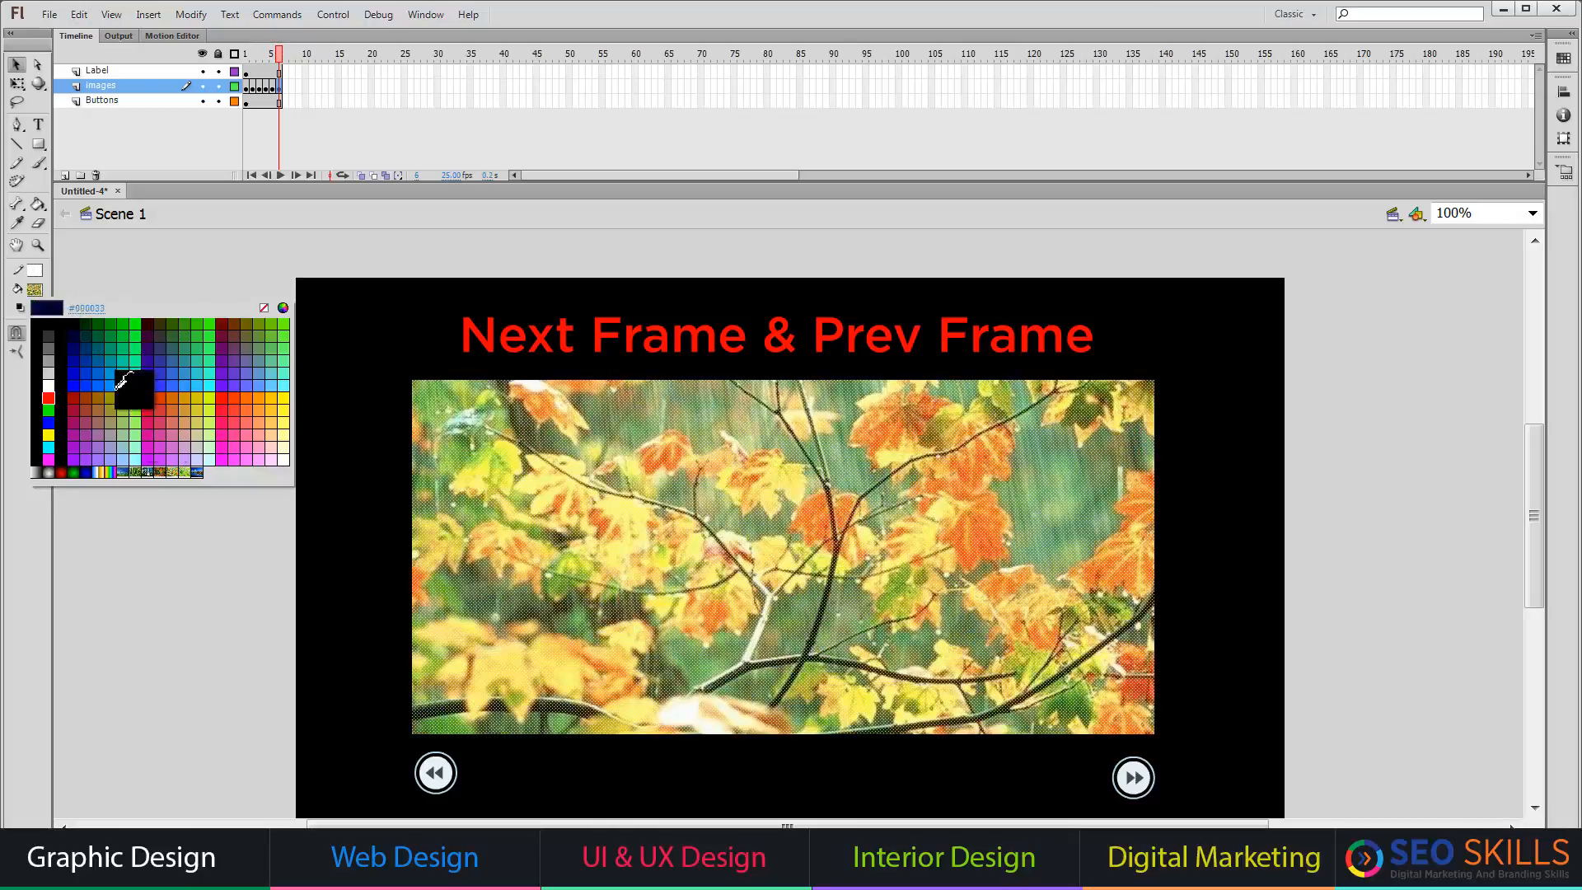
{"action": "left_click", "coordinate": [185, 471]}
{"action": "key", "text": "F6"}
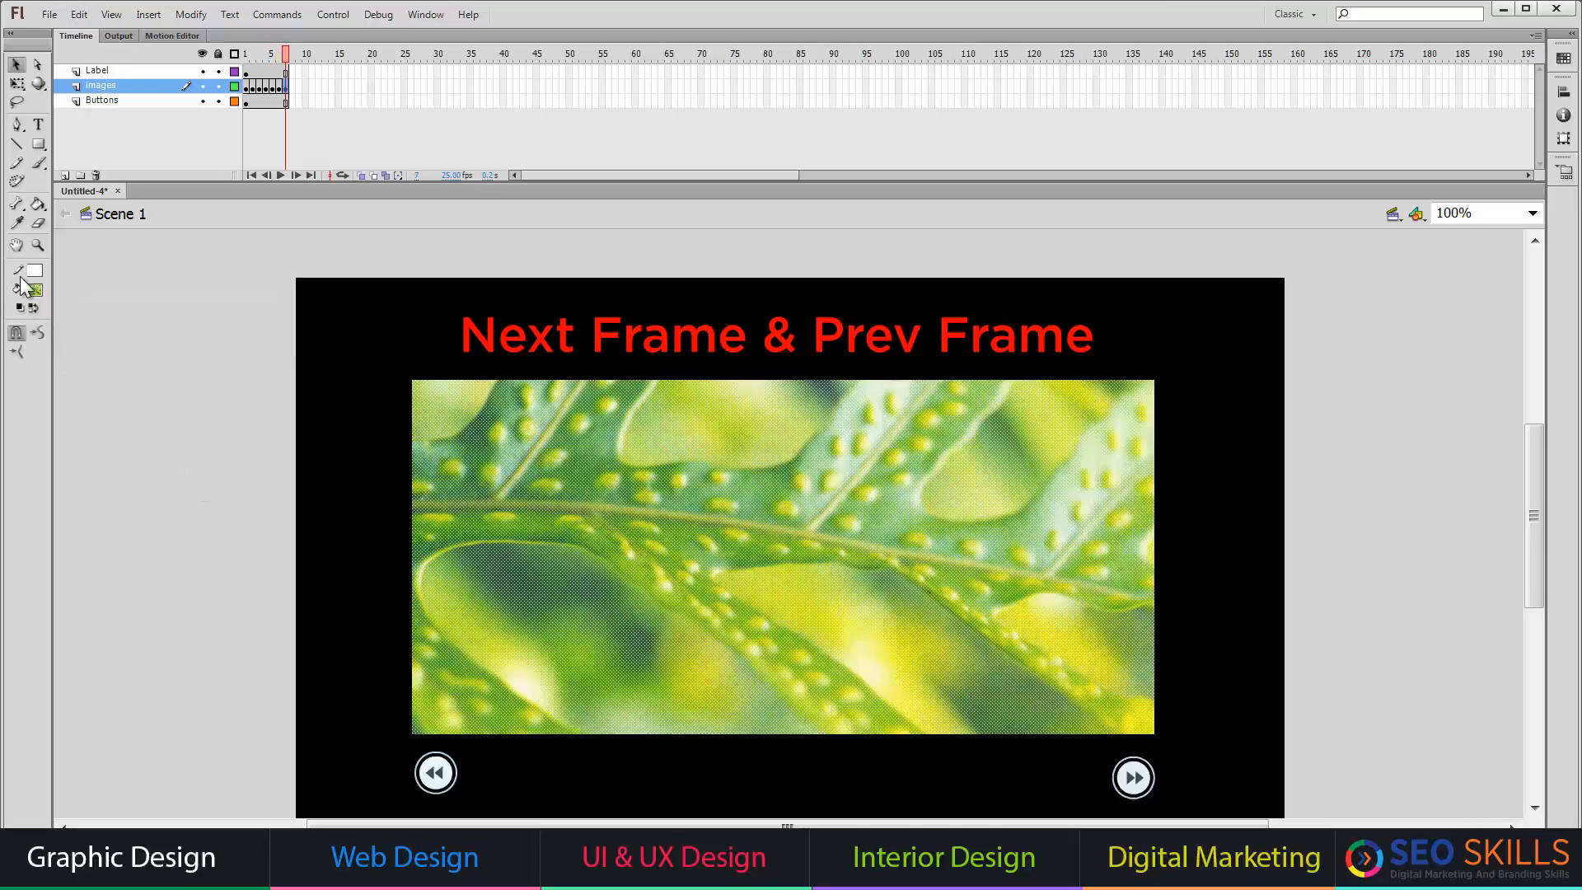
{"action": "left_click", "coordinate": [36, 290]}
{"action": "left_click", "coordinate": [205, 461]}
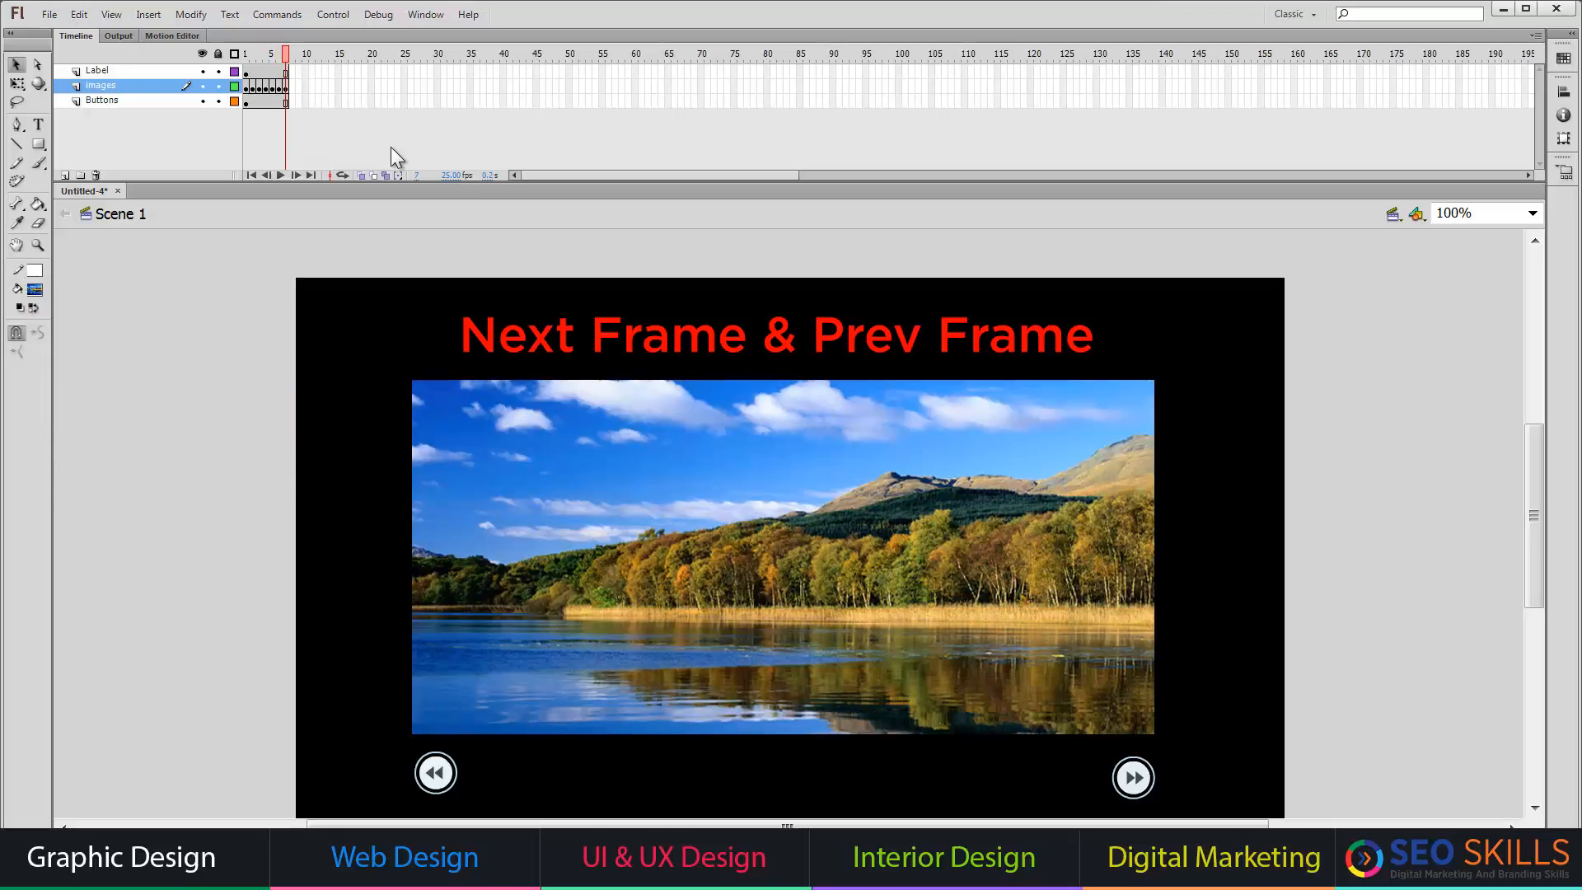
- Test the movie to check how the image frames play and close the preview
{"action": "key", "text": "ctrl+Return"}
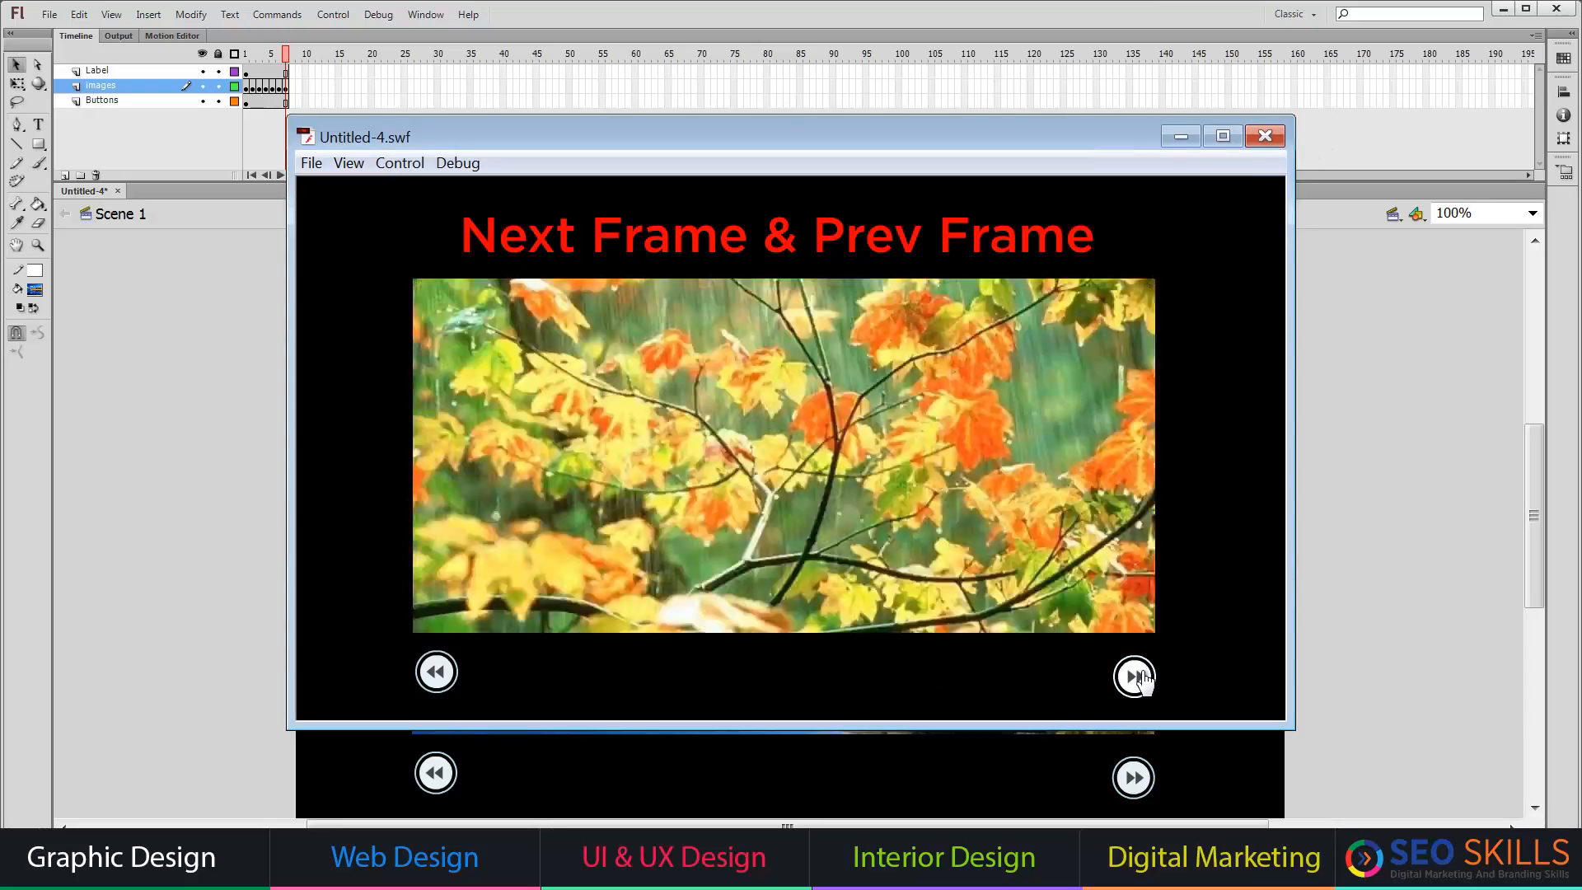
{"action": "left_click", "coordinate": [1264, 136]}
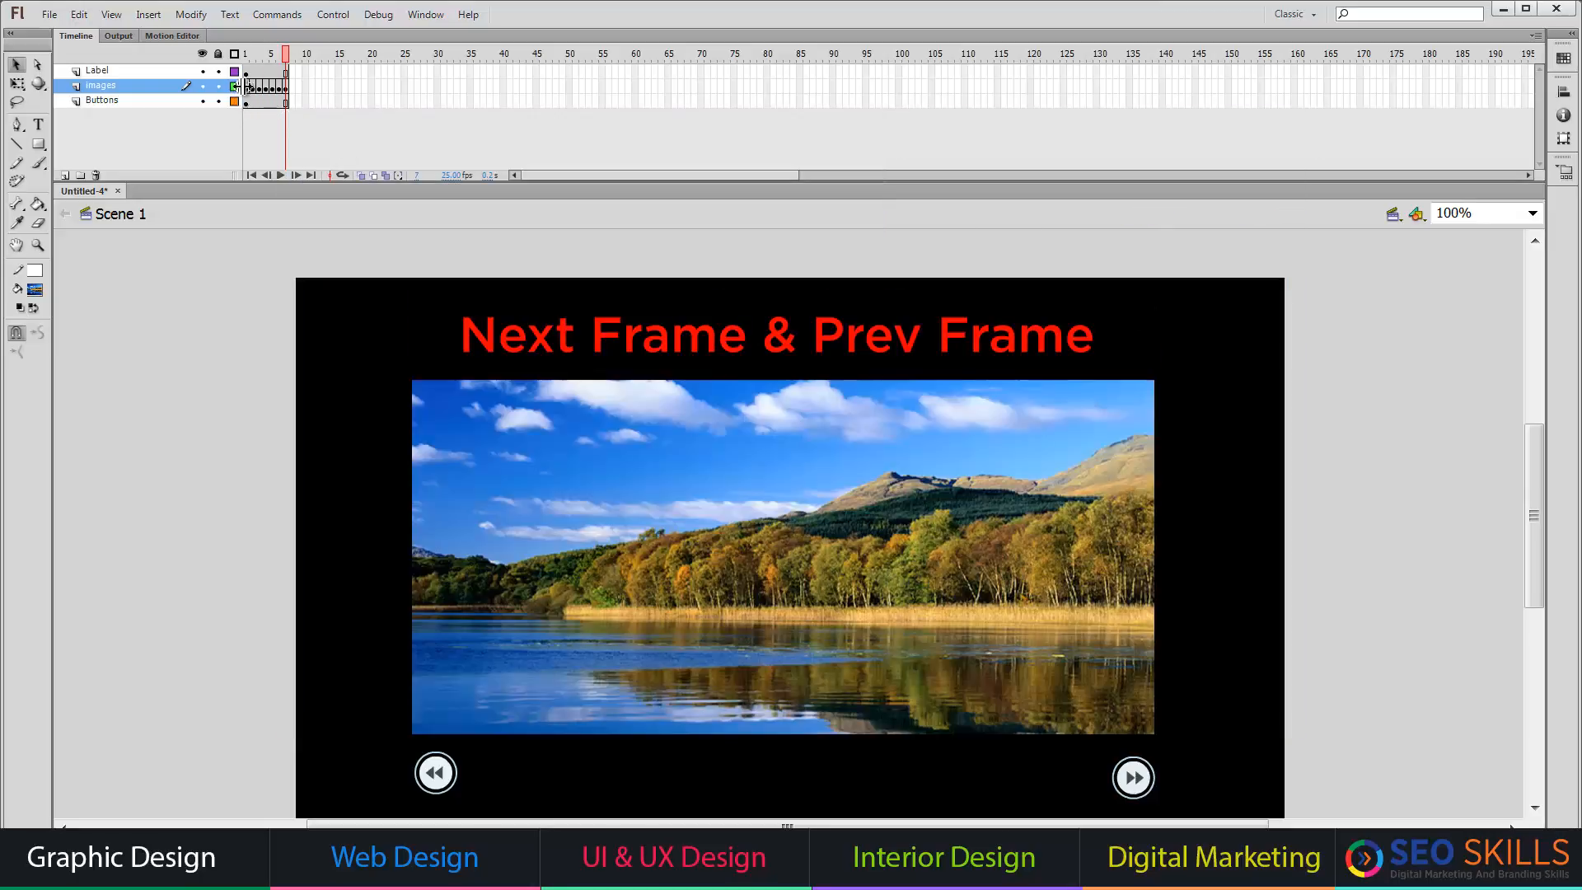
- Add a stop action to frame 1 of the Label layer in the Actions editor and close the editor
{"action": "left_click", "coordinate": [249, 84]}
{"action": "left_click", "coordinate": [247, 72]}
{"action": "left_click", "coordinate": [425, 14]}
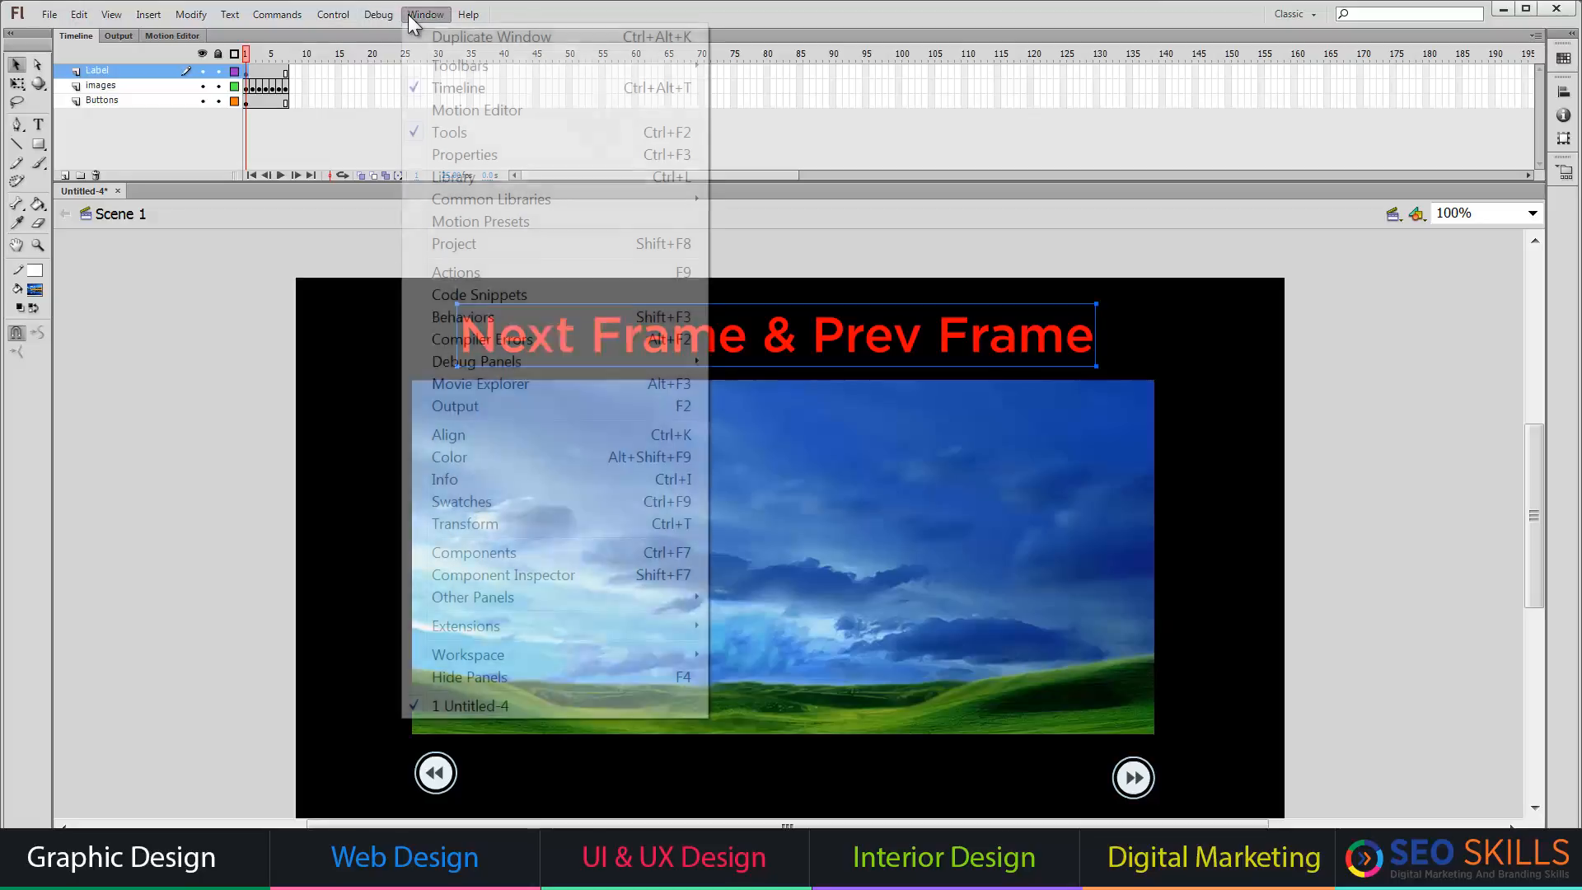
{"action": "left_click", "coordinate": [472, 270]}
{"action": "left_click_drag", "start_coordinate": [294, 147], "coordinate": [714, 247]}
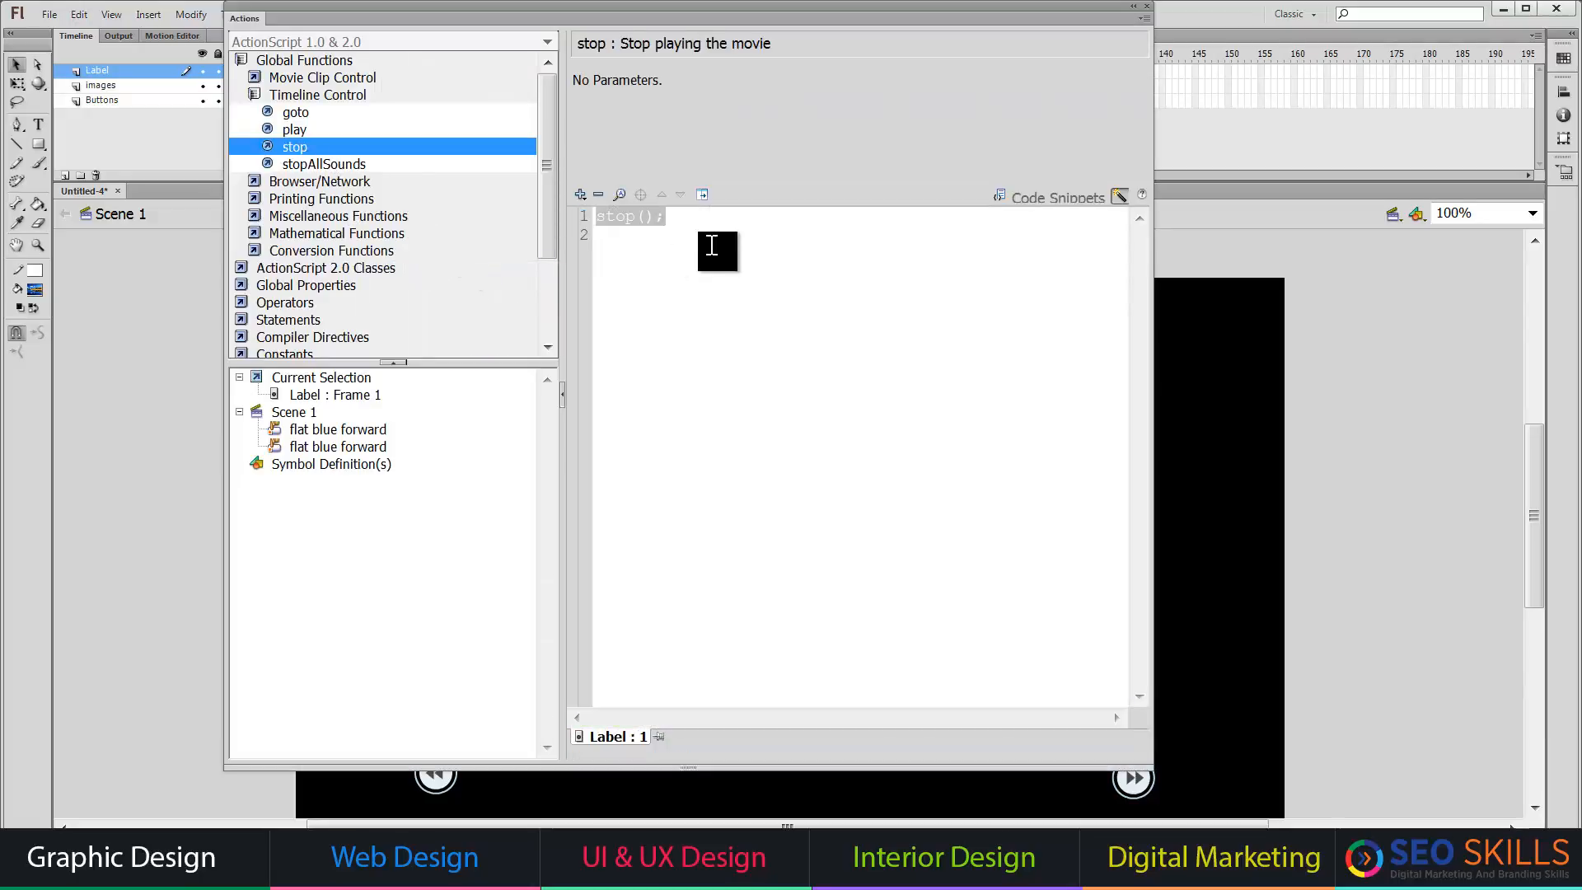
{"action": "key", "text": "F9"}
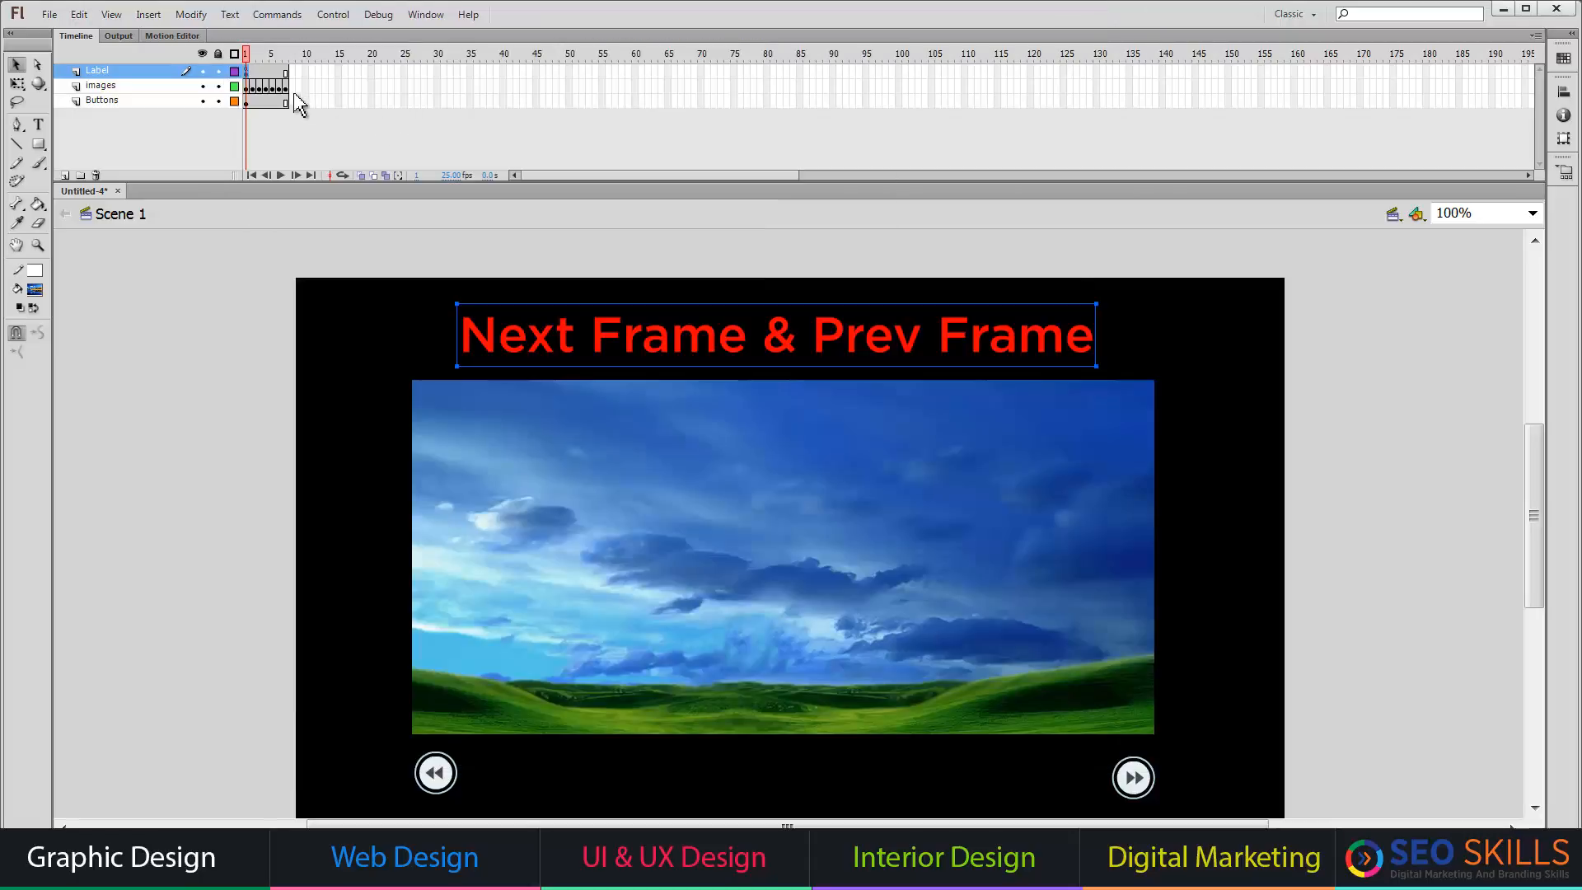
{"action": "left_click", "coordinate": [240, 399]}
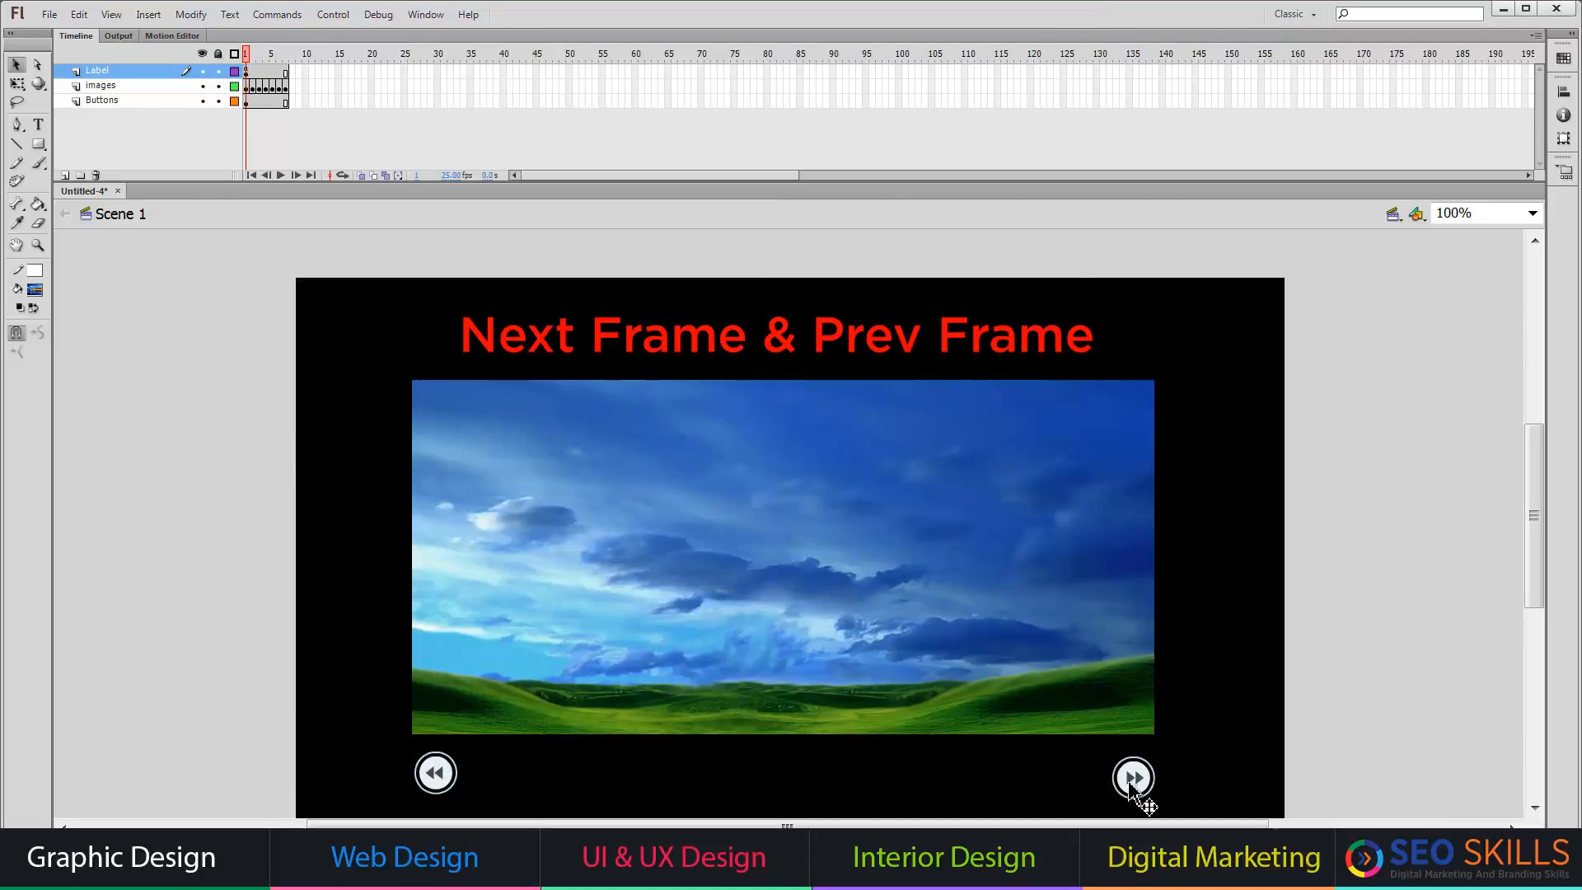
{"action": "left_click", "coordinate": [1133, 784]}
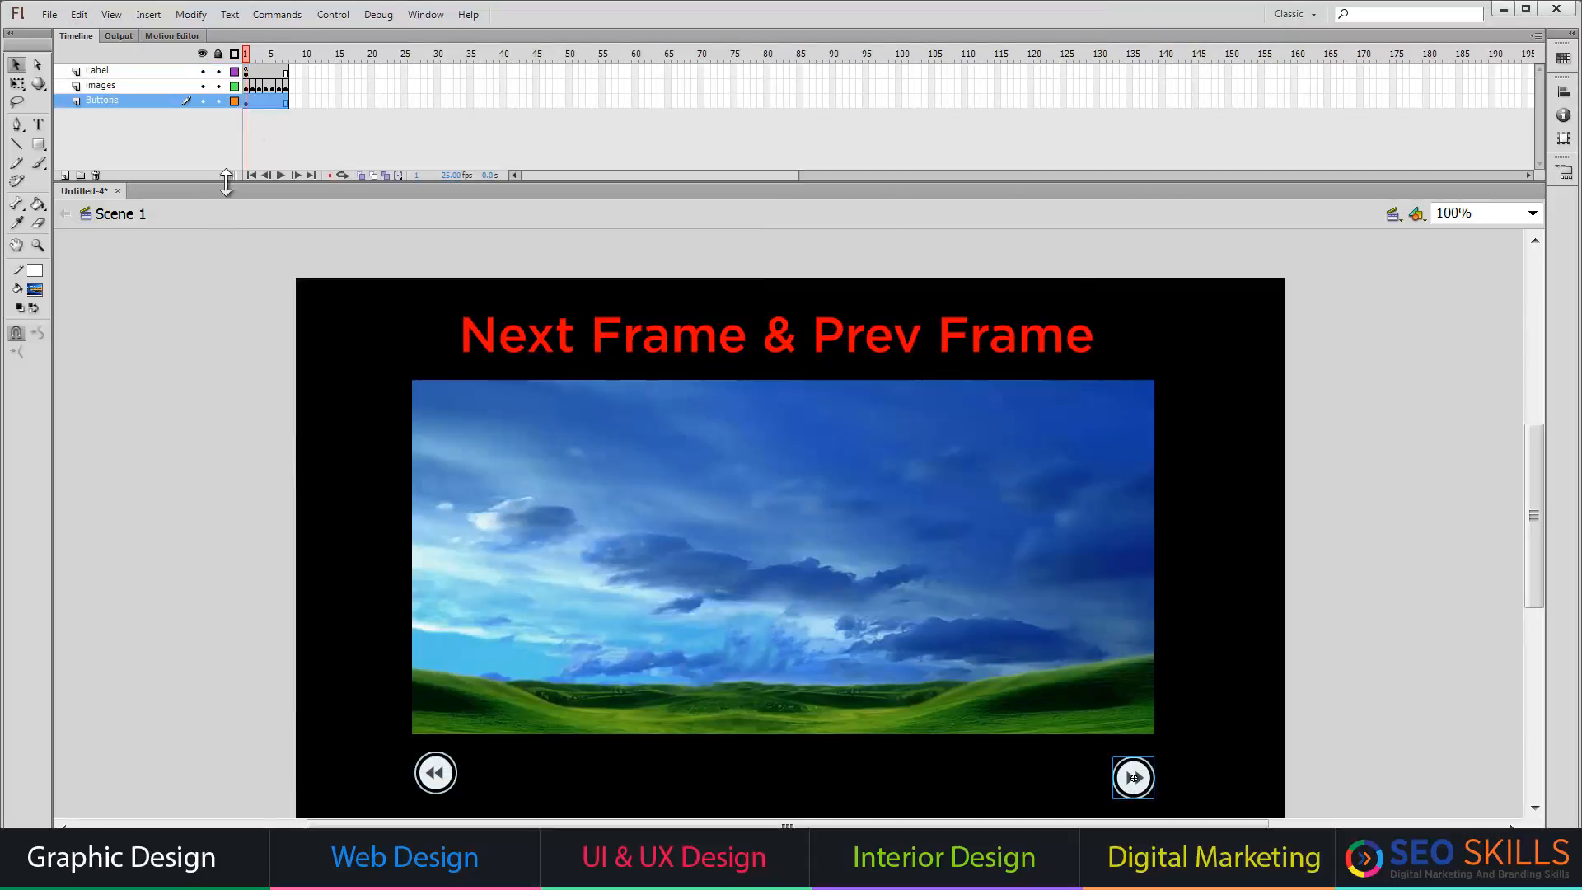
{"action": "left_click", "coordinate": [246, 72]}
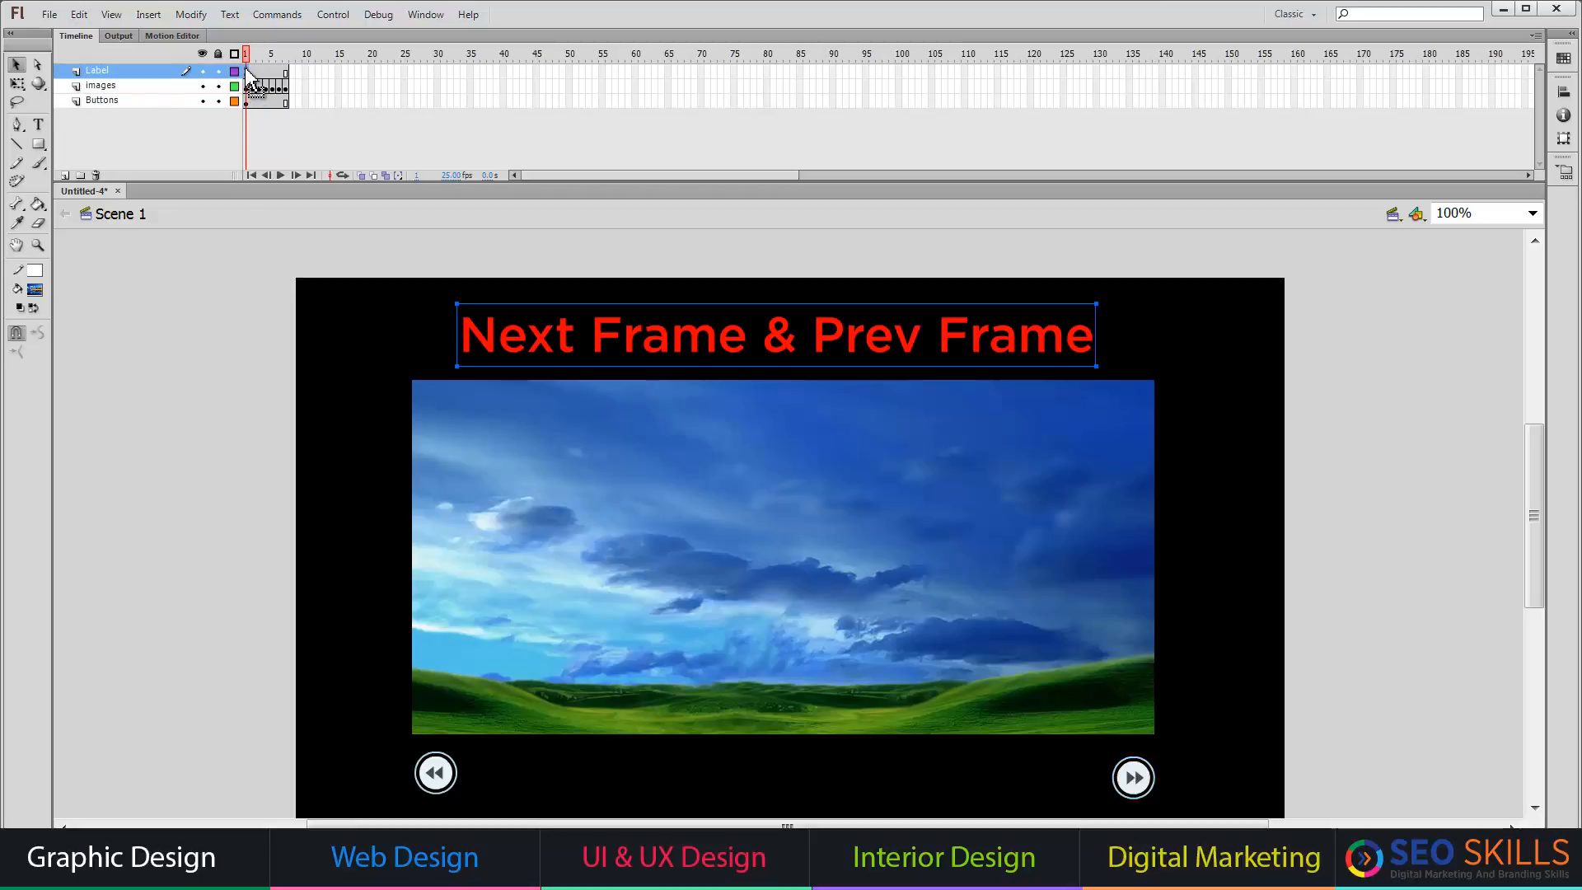
- Test the movie and step through the images to the last one with the forward button
{"action": "key", "text": "ctrl+Return"}
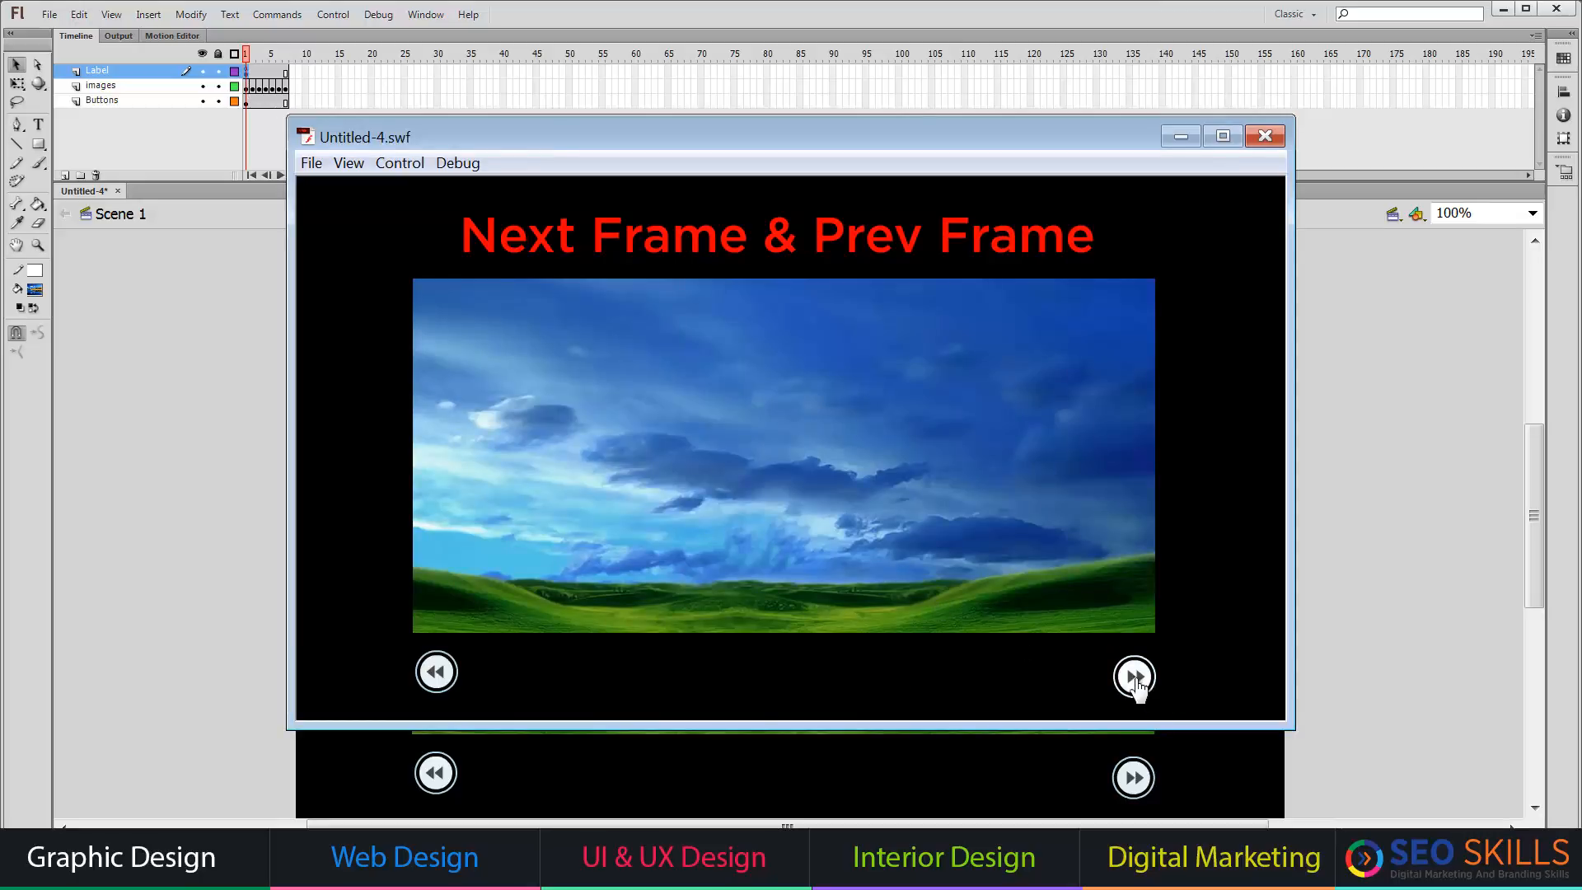
{"action": "left_click", "coordinate": [1136, 679]}
{"action": "left_click", "coordinate": [1136, 679]}
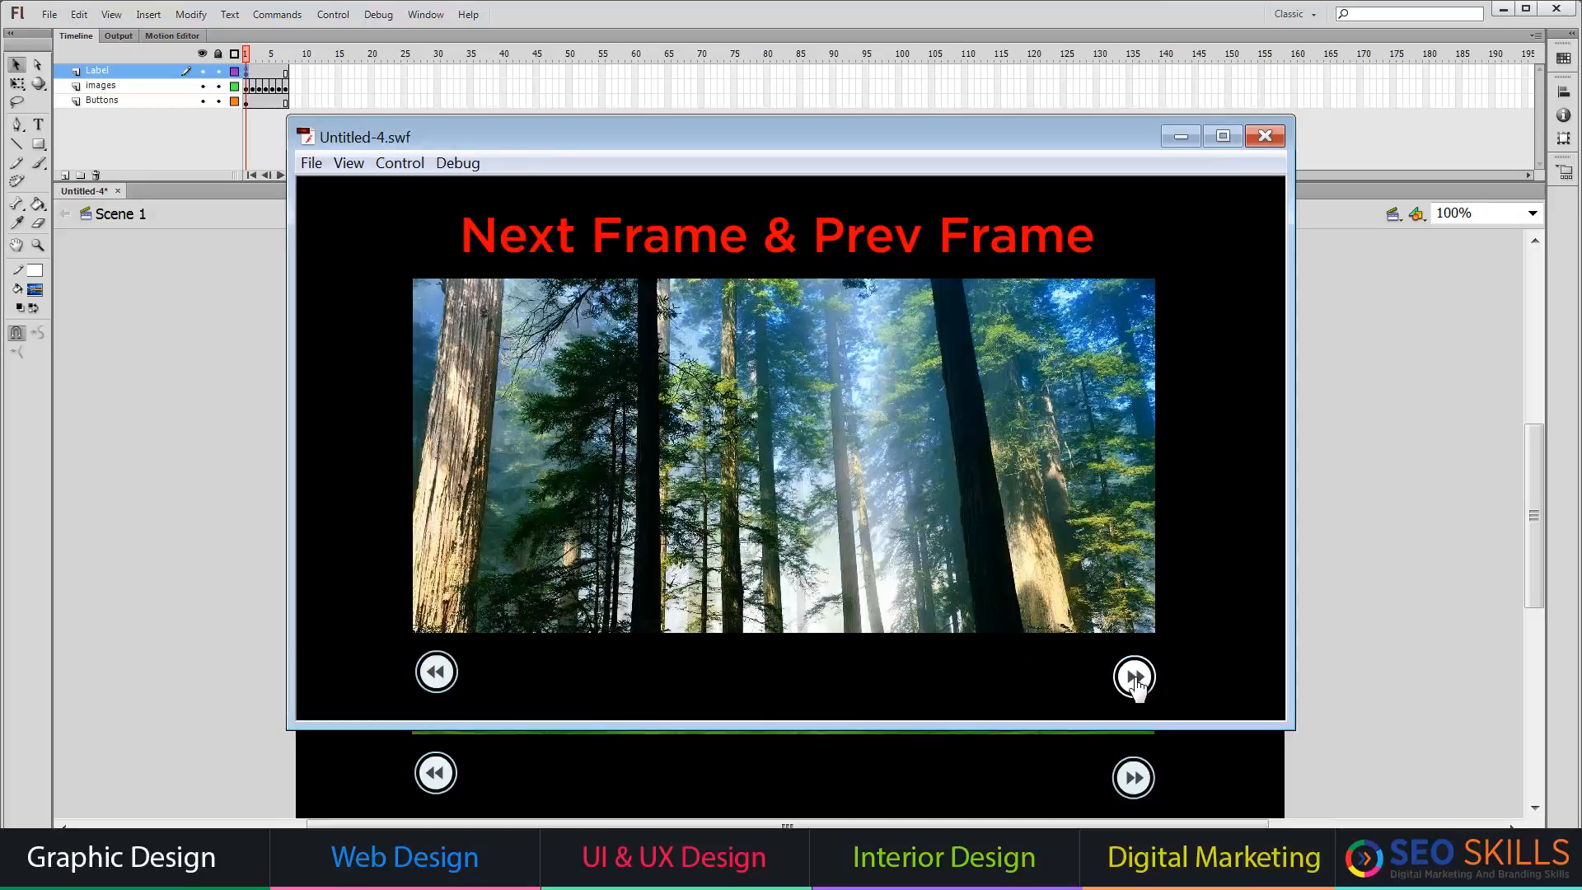
{"action": "left_click", "coordinate": [1135, 679]}
{"action": "left_click", "coordinate": [1136, 678]}
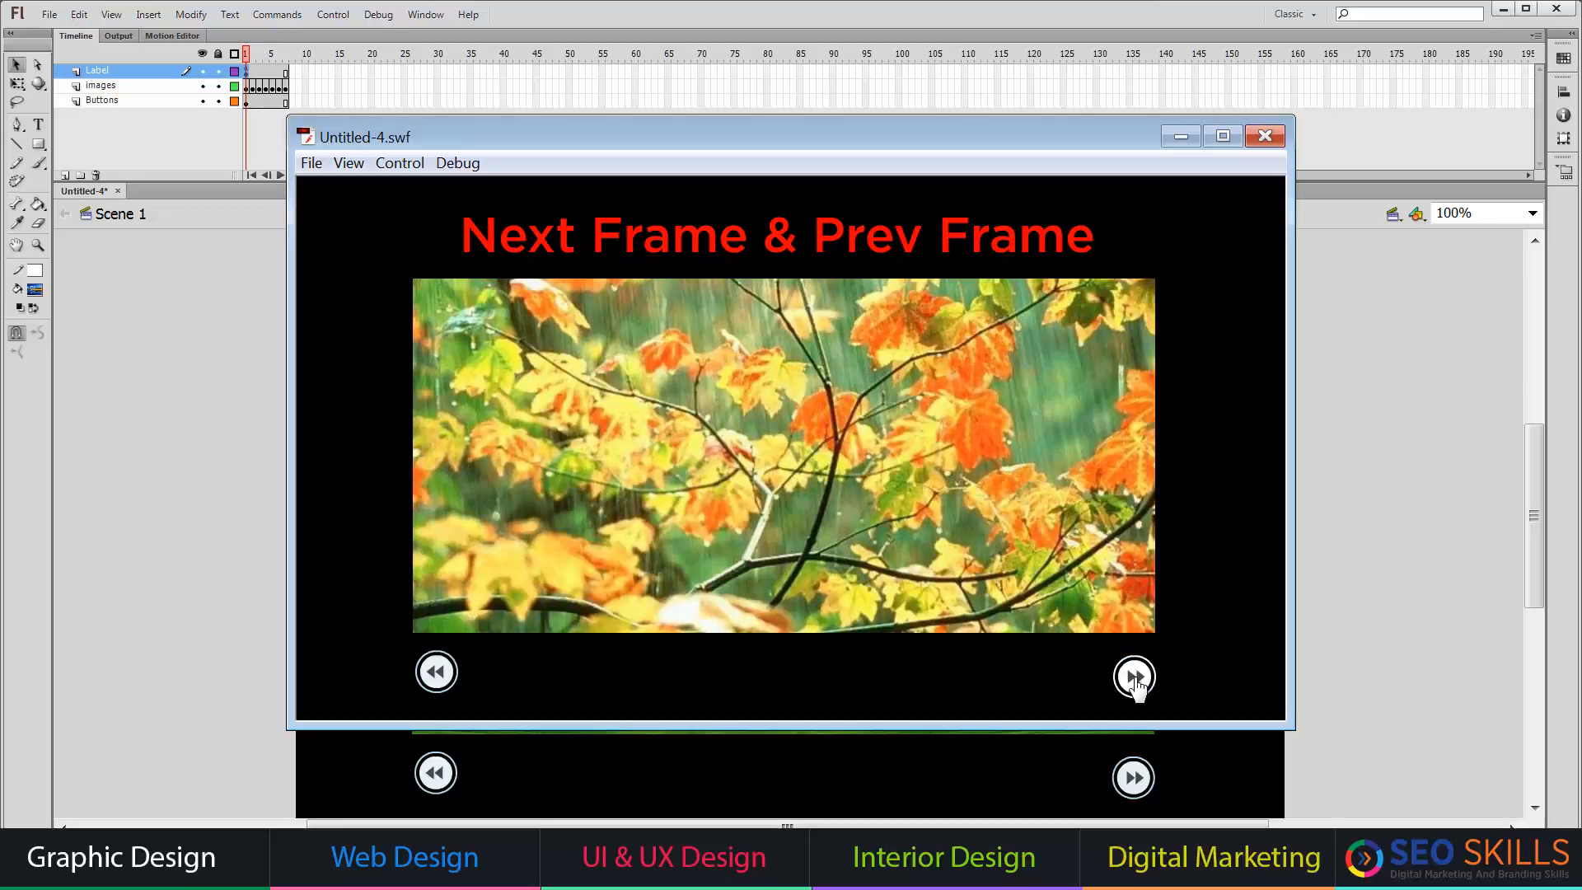
{"action": "left_click", "coordinate": [1136, 678]}
{"action": "left_click", "coordinate": [1136, 677]}
{"action": "left_click", "coordinate": [1135, 677]}
{"action": "left_click", "coordinate": [1135, 677]}
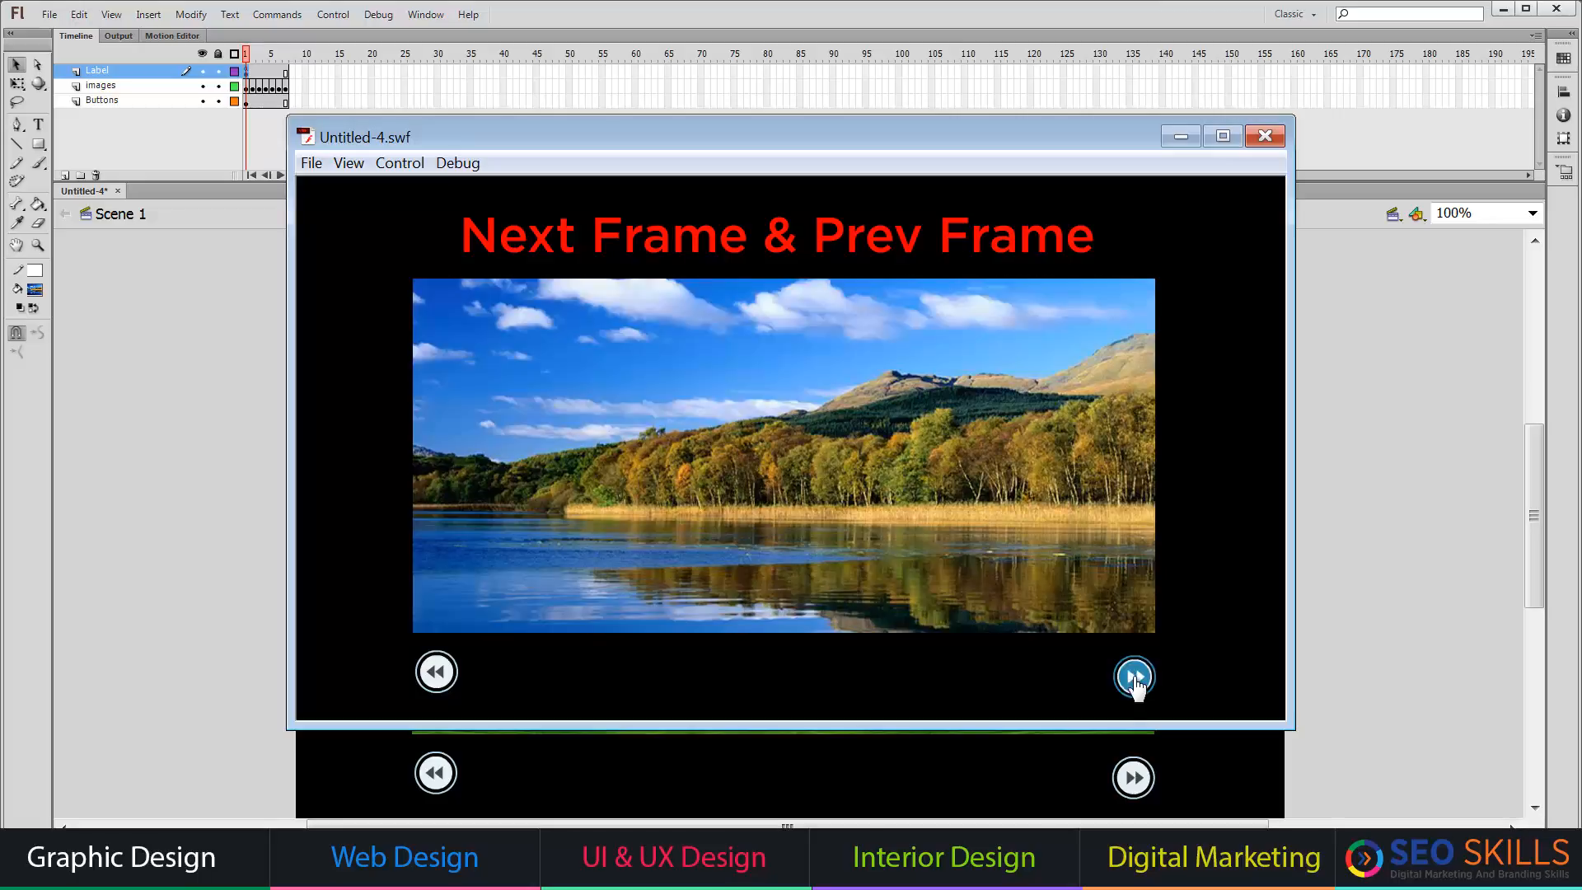
- Step back through the images to the first one with the preview's back button
{"action": "left_click", "coordinate": [434, 670]}
{"action": "left_click", "coordinate": [434, 670]}
{"action": "left_click", "coordinate": [432, 671]}
{"action": "left_click", "coordinate": [432, 671]}
{"action": "left_click", "coordinate": [432, 672]}
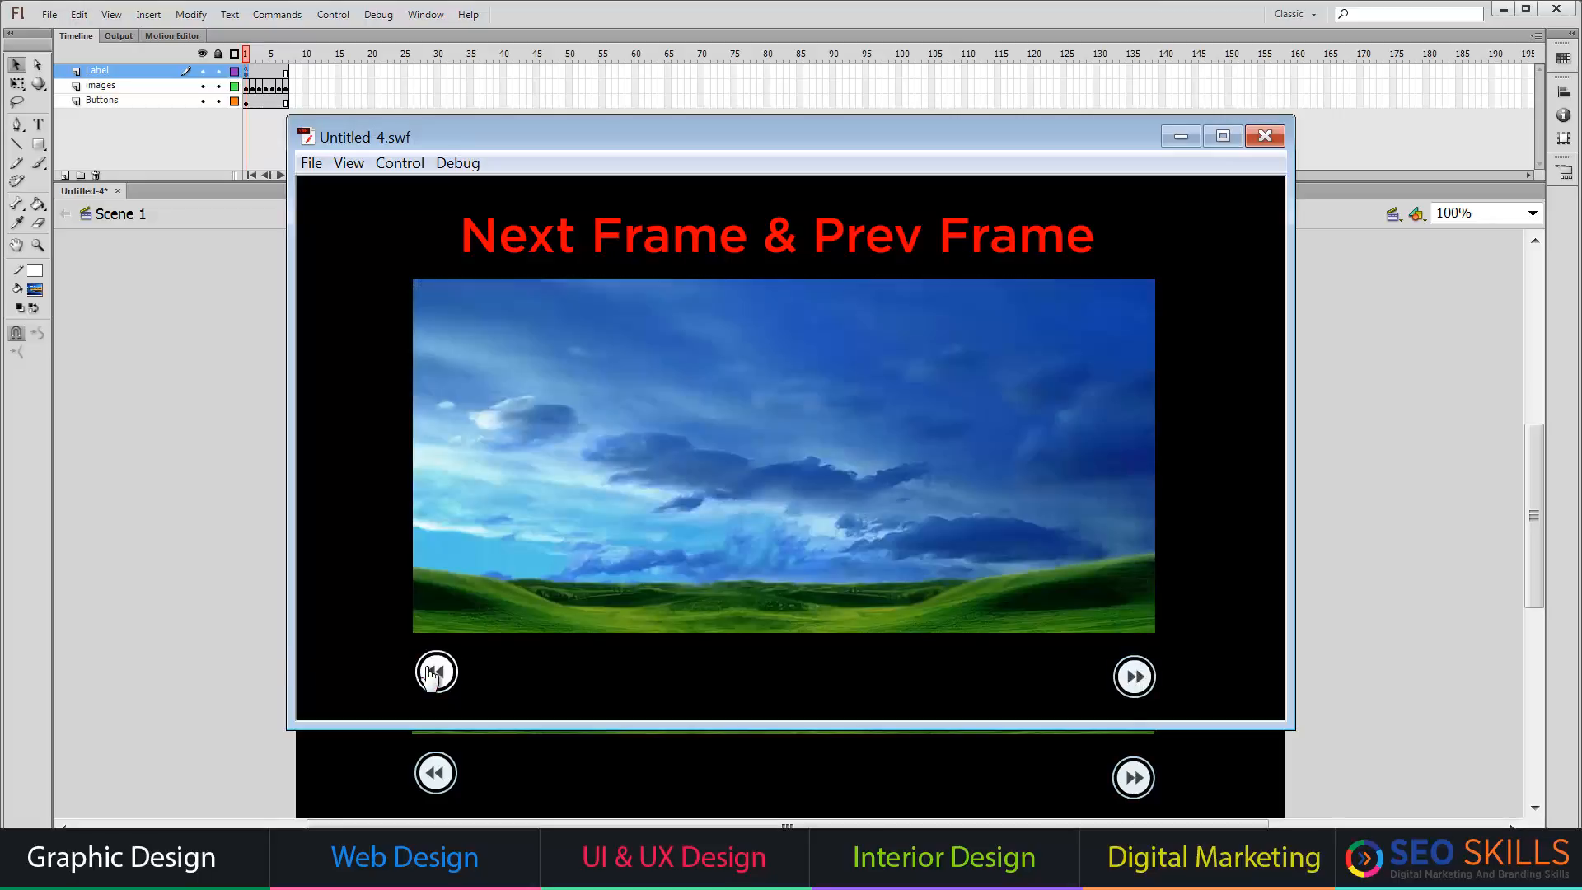
- Maximize the movie preview and step forward through the images again
{"action": "double_click", "coordinate": [573, 138]}
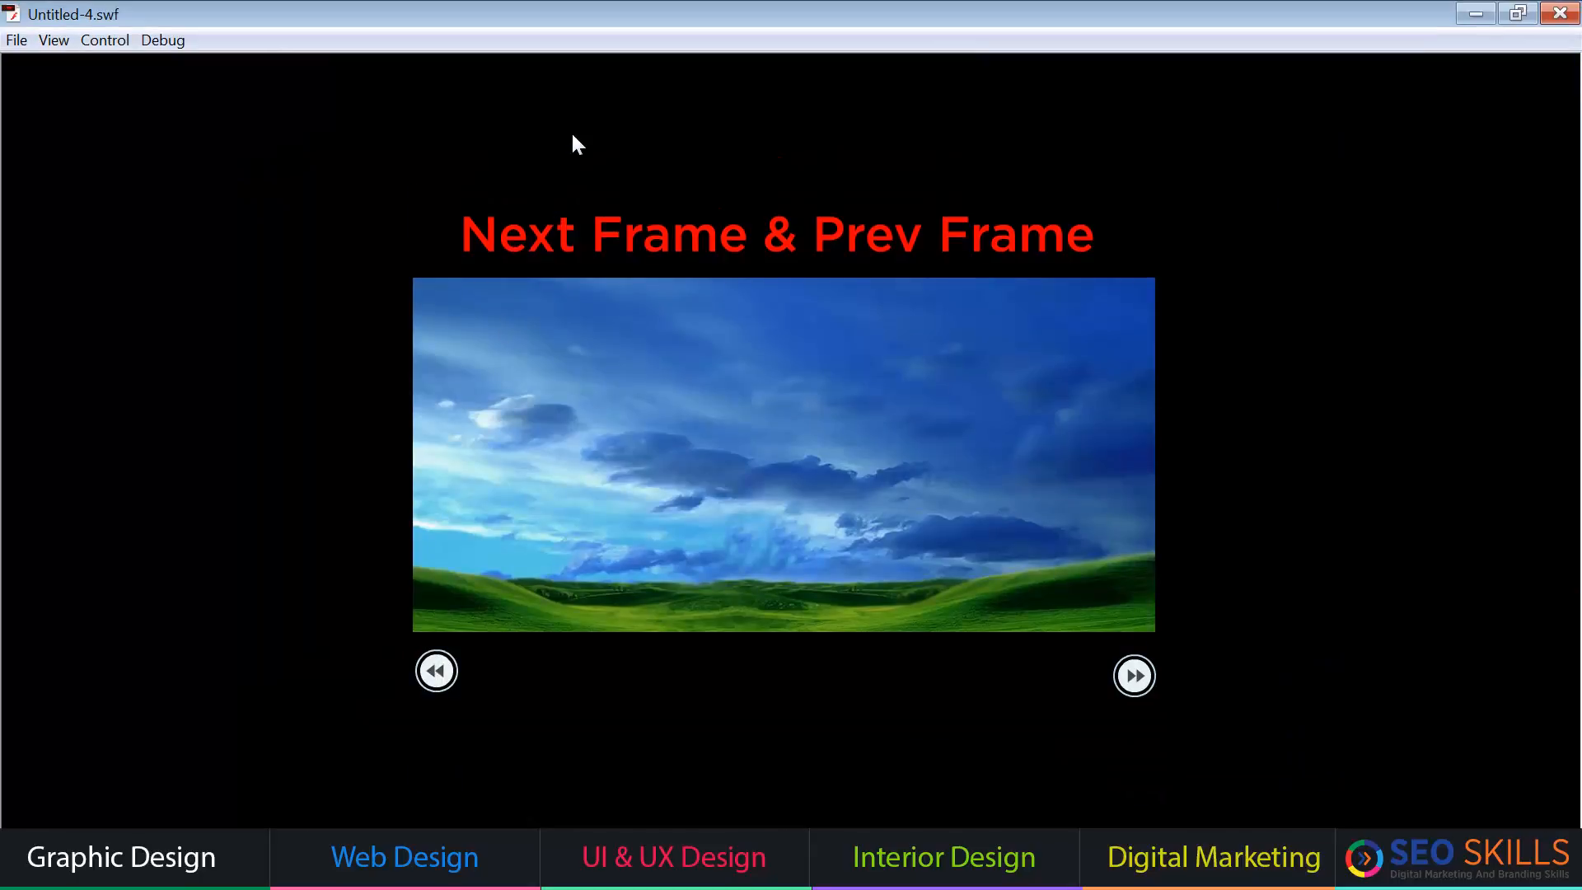
{"action": "left_click", "coordinate": [1137, 673]}
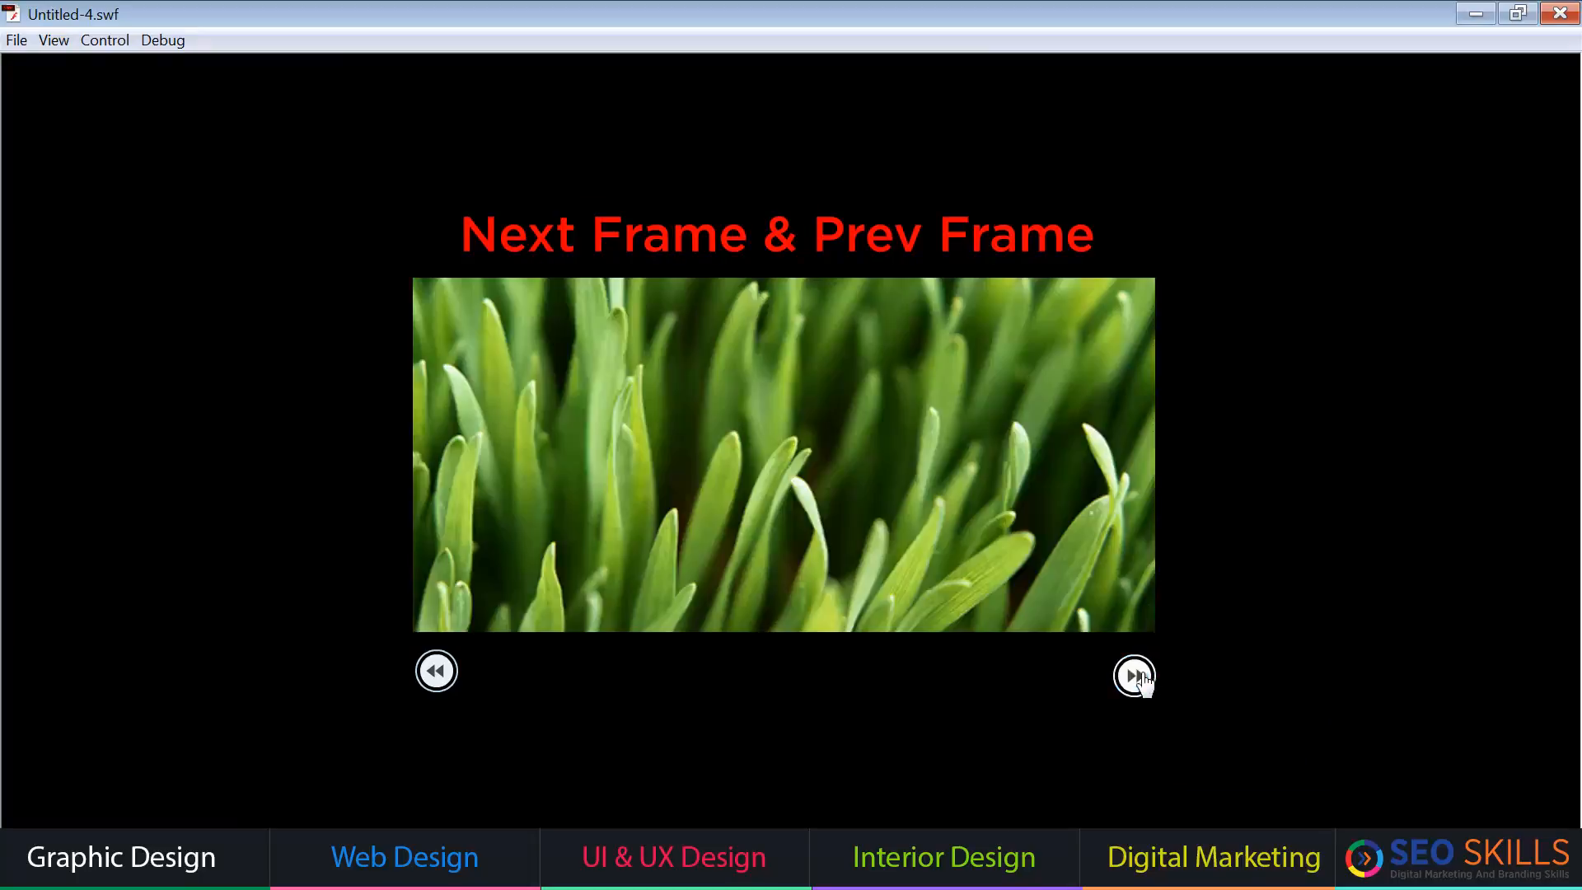
{"action": "left_click", "coordinate": [1137, 674]}
{"action": "left_click", "coordinate": [1137, 674]}
{"action": "left_click", "coordinate": [1137, 674]}
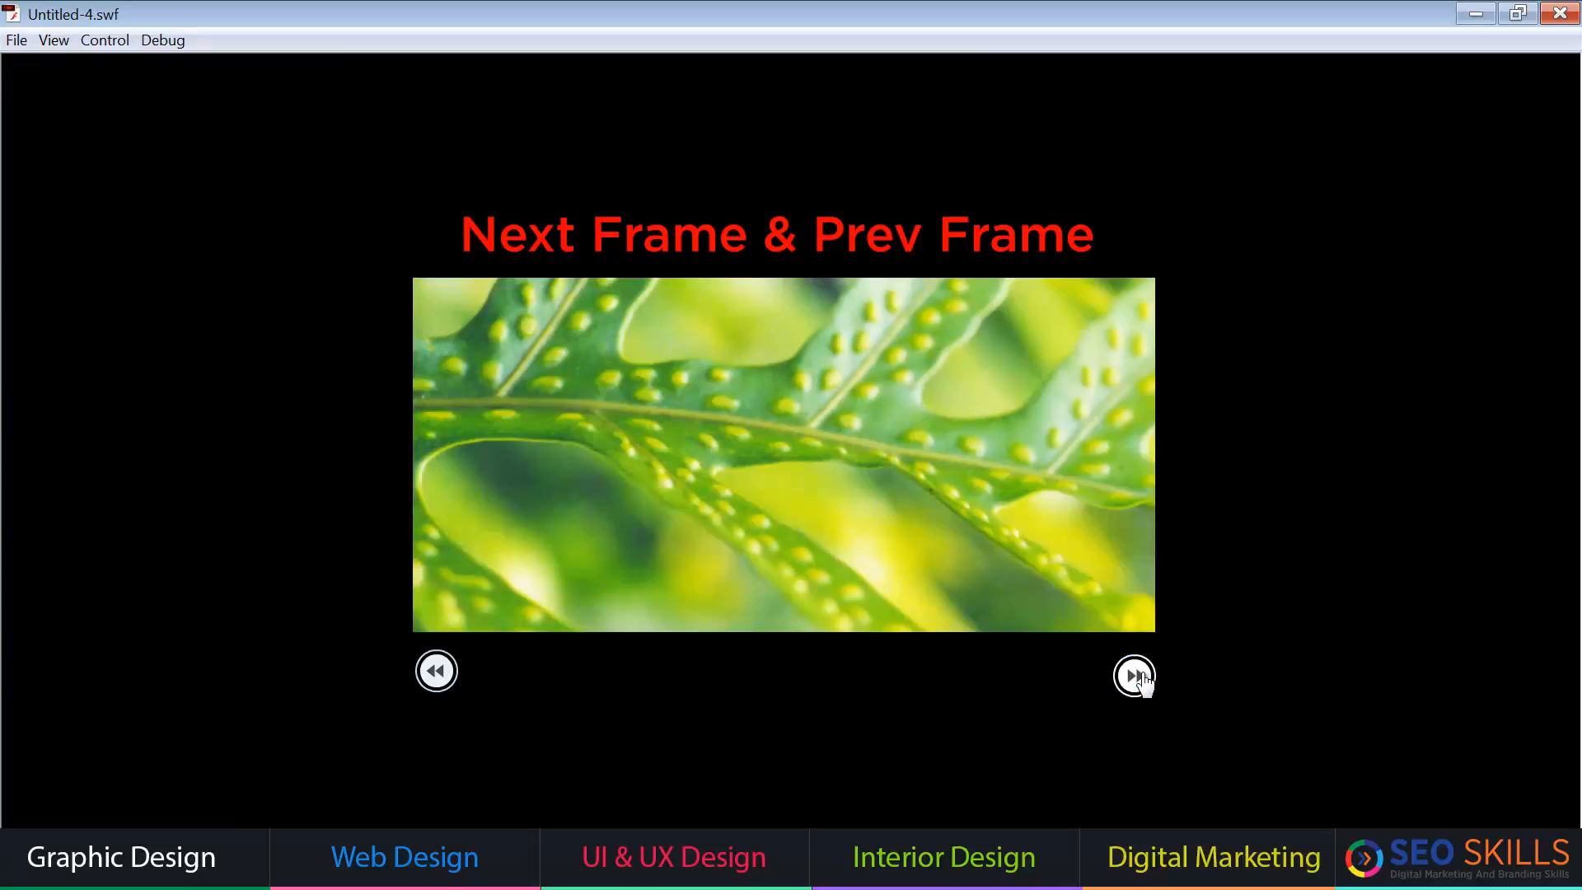